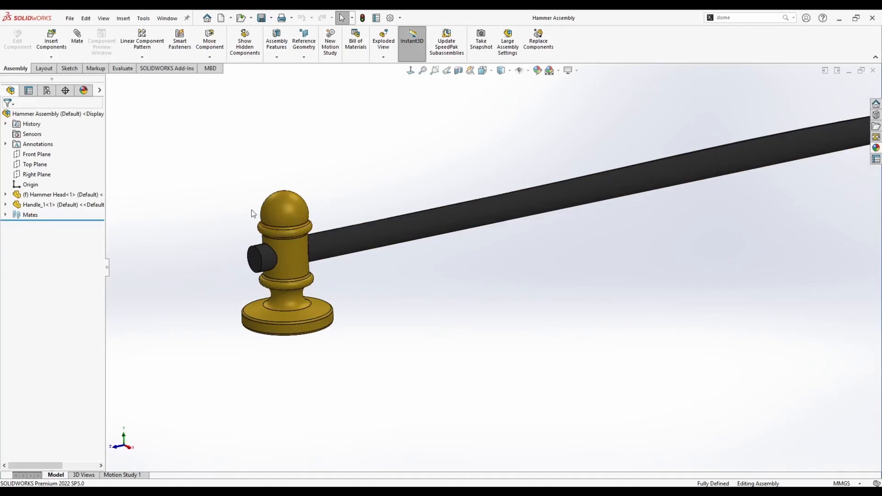
# Open the hammer head and the handle parts in turn to inspect them, returning to the hammer assembly each time.
pyautogui.rightClick(268, 201)
pyautogui.click(276, 162)
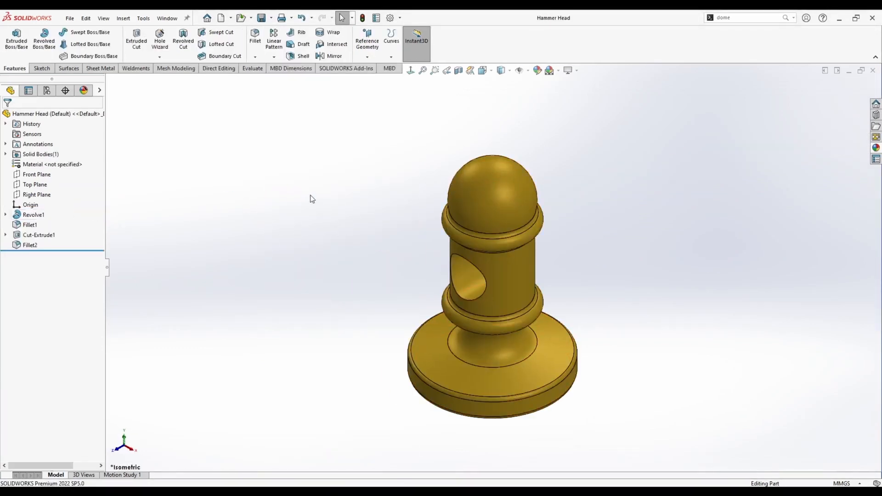
pyautogui.hotkey('ctrl', 'Tab')
pyautogui.press('f')
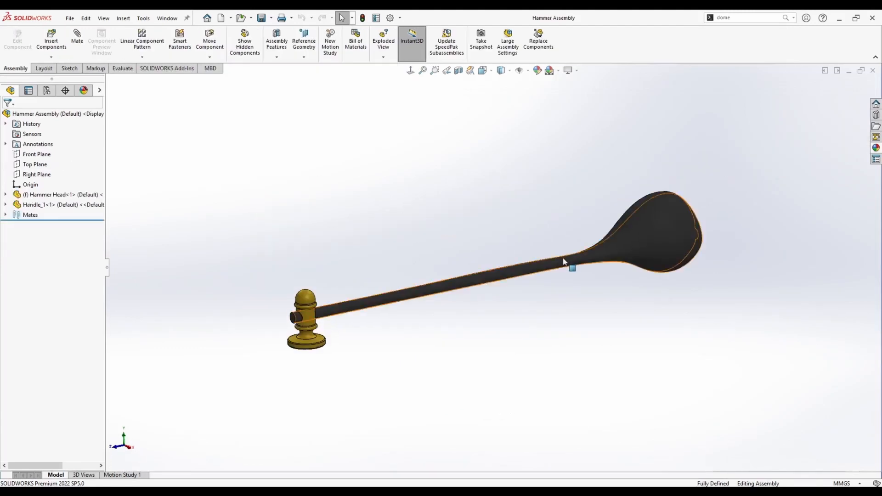
pyautogui.rightClick(562, 260)
pyautogui.click(571, 163)
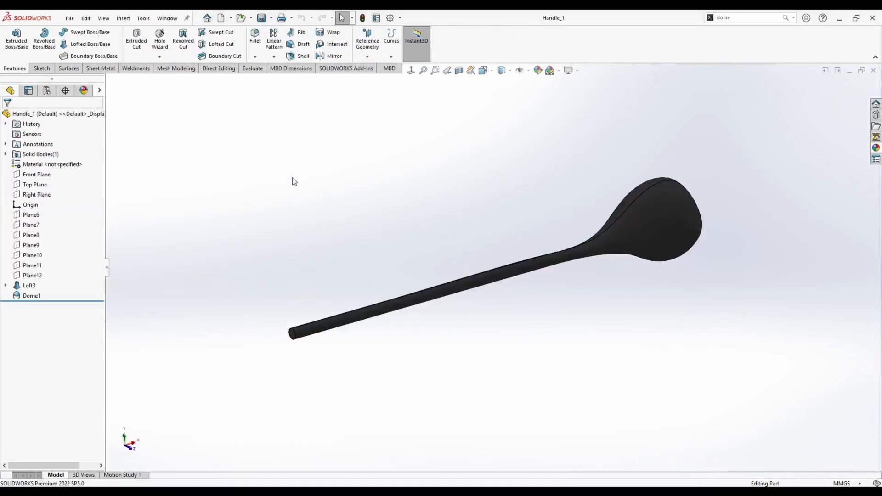
pyautogui.hotkey('ctrl', 'Tab')
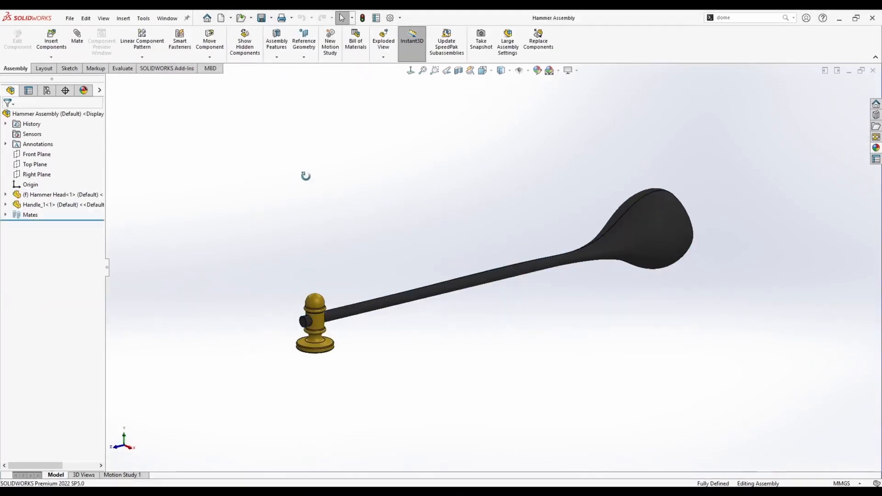
# Create a new part document and start a sketch on the Front Plane.
pyautogui.click(222, 18)
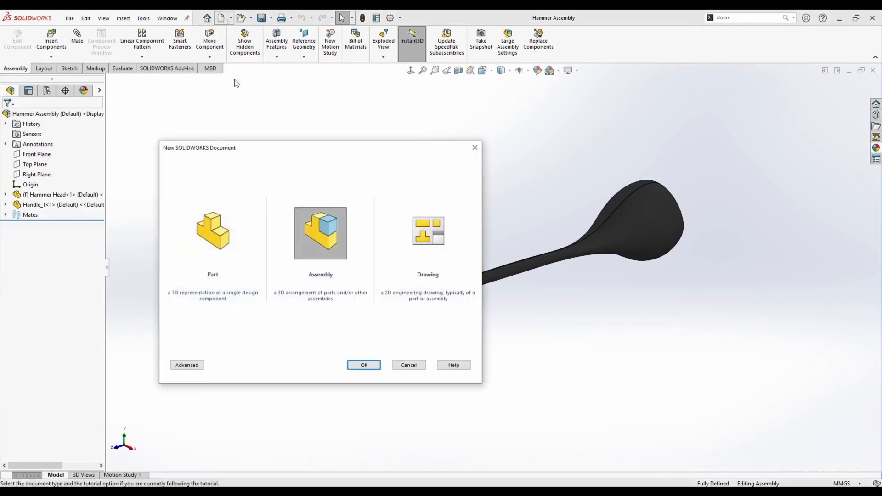
pyautogui.click(213, 233)
pyautogui.click(364, 365)
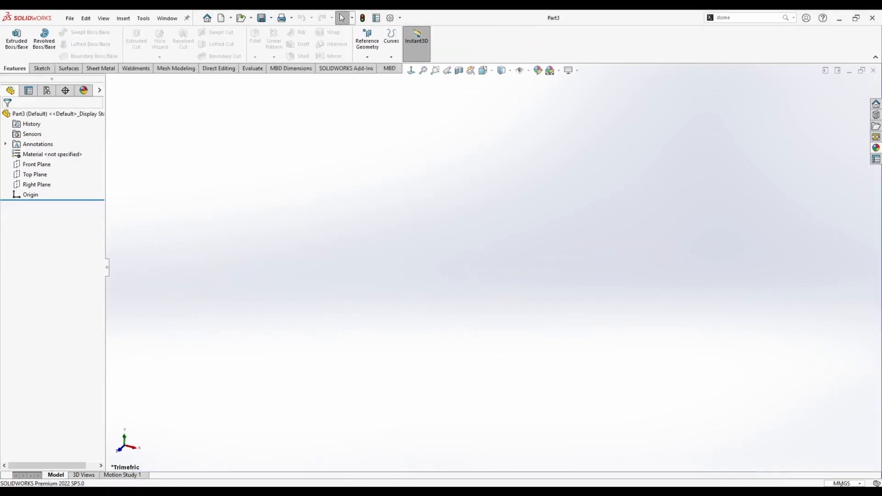
pyautogui.rightClick(37, 170)
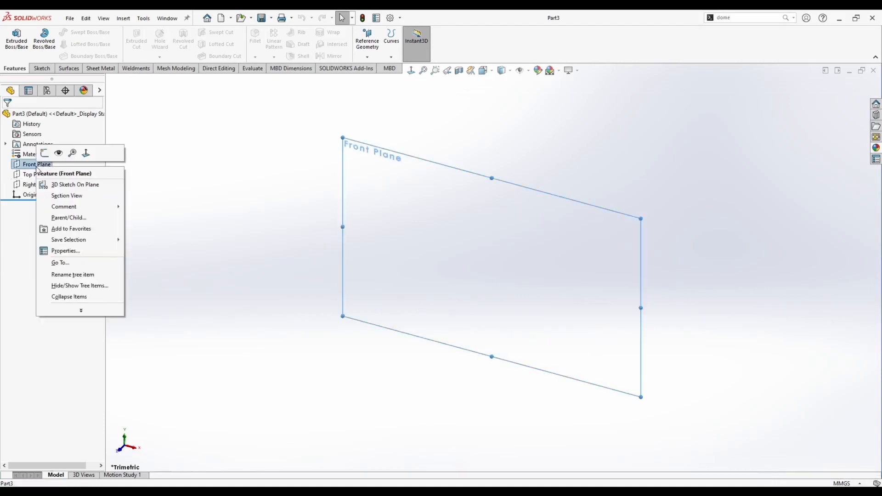
pyautogui.click(48, 152)
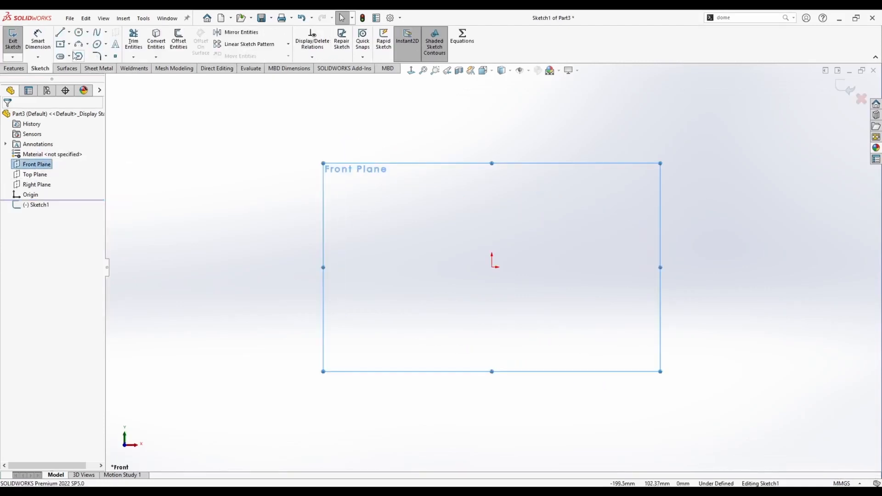
# Sketch a vertical line 30 mm long upward from the origin.
pyautogui.click(60, 32)
pyautogui.click(492, 266)
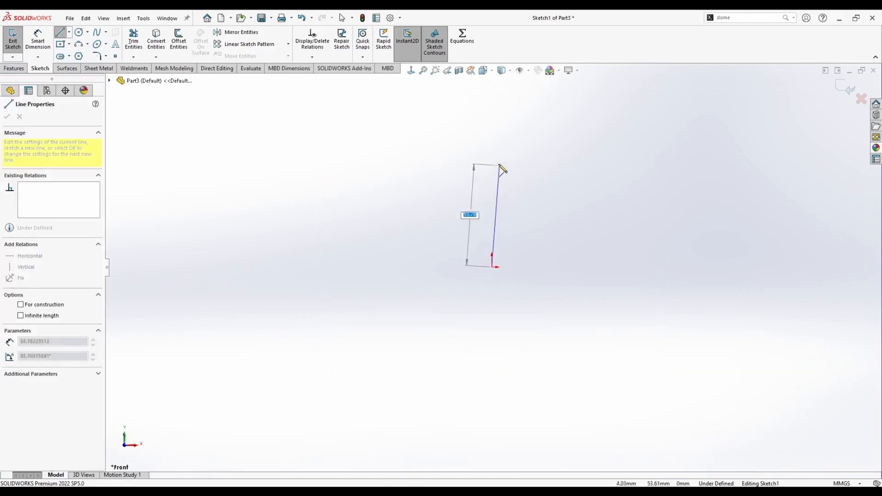
pyautogui.write('30')
pyautogui.press('Return')
pyautogui.press('Escape')
pyautogui.scroll(-6, 512, 234)
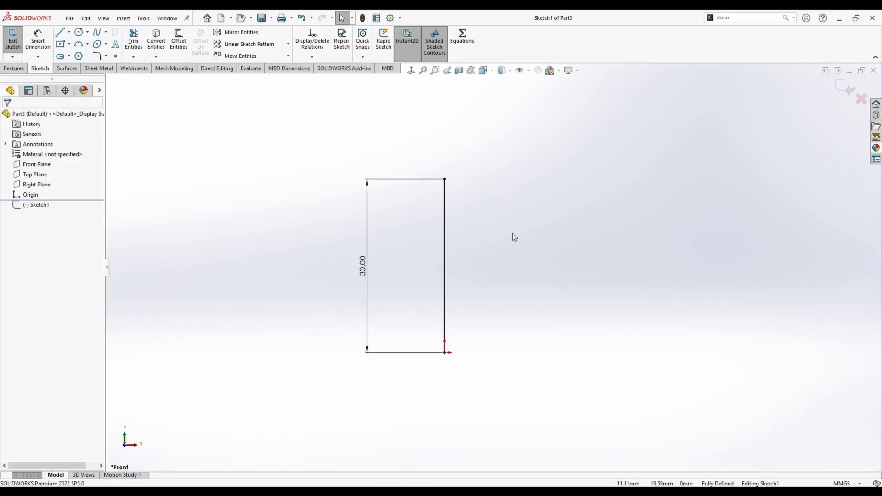
# Draw two small circles to the right of the line, one above the other.
pyautogui.click(79, 33)
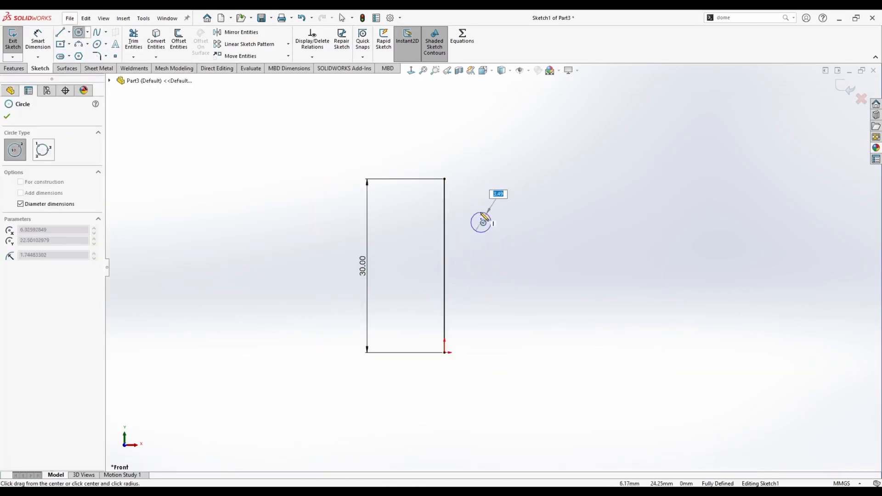
pyautogui.click(484, 217)
pyautogui.click(481, 281)
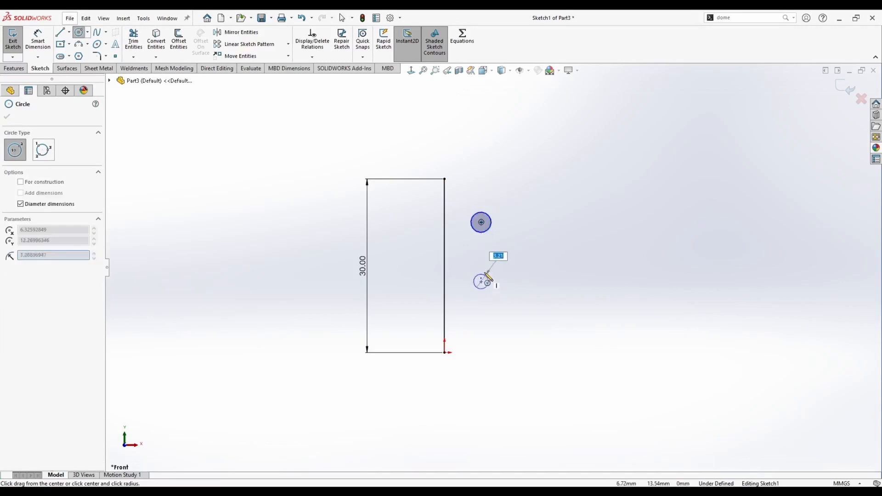
pyautogui.click(485, 272)
pyautogui.press('Escape')
# Make the two circles equal in size.
pyautogui.keyDown('ctrl'); pyautogui.click(480, 222); pyautogui.keyUp('ctrl')
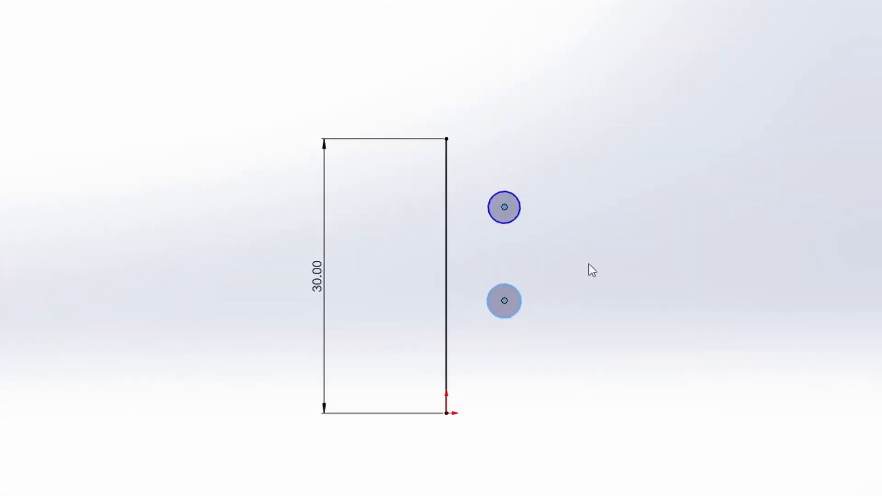
pyautogui.keyDown('ctrl'); pyautogui.click(507, 303); pyautogui.keyUp('ctrl')
pyautogui.click(571, 238)
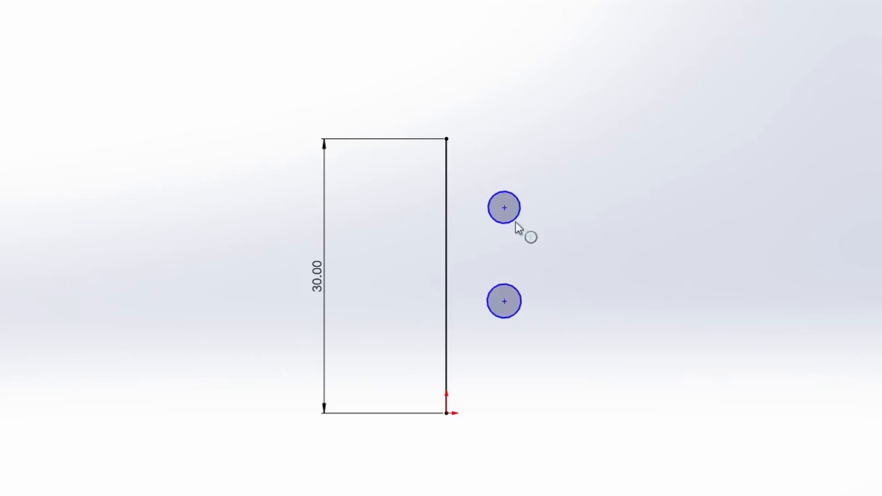
pyautogui.keyDown('ctrl'); pyautogui.click(520, 293); pyautogui.keyUp('ctrl')
pyautogui.click(629, 227)
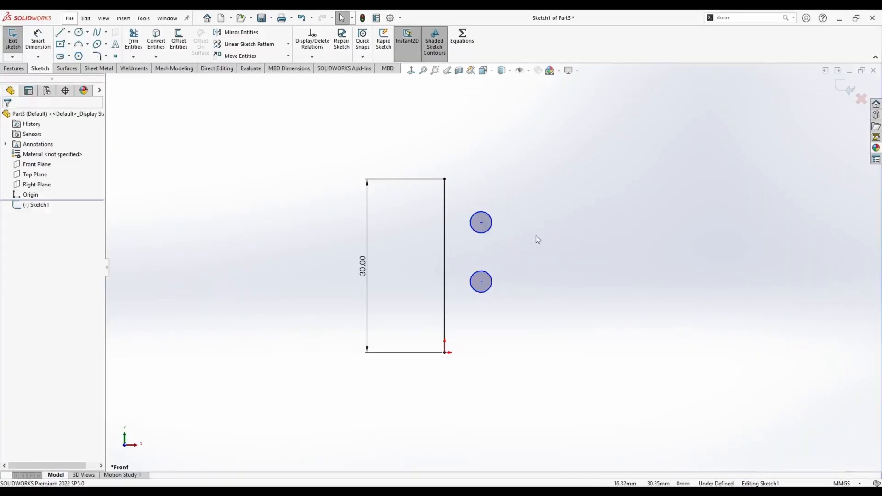
# Add a short vertical construction line below the origin and a horizontal centerline leftward from the top of the 30 mm line.
pyautogui.press('l')
pyautogui.click(444, 352)
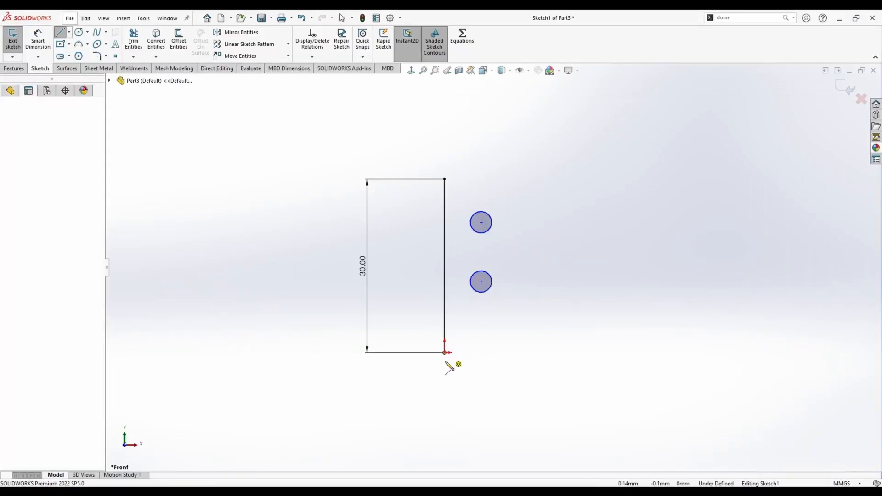
pyautogui.click(444, 388)
pyautogui.press('Escape')
pyautogui.click(69, 31)
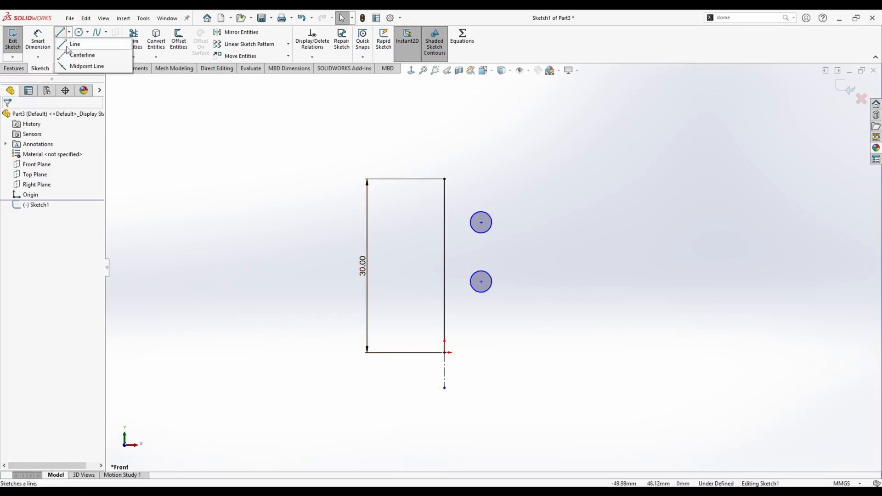
pyautogui.click(78, 53)
pyautogui.click(444, 179)
pyautogui.click(343, 179)
pyautogui.press('Escape')
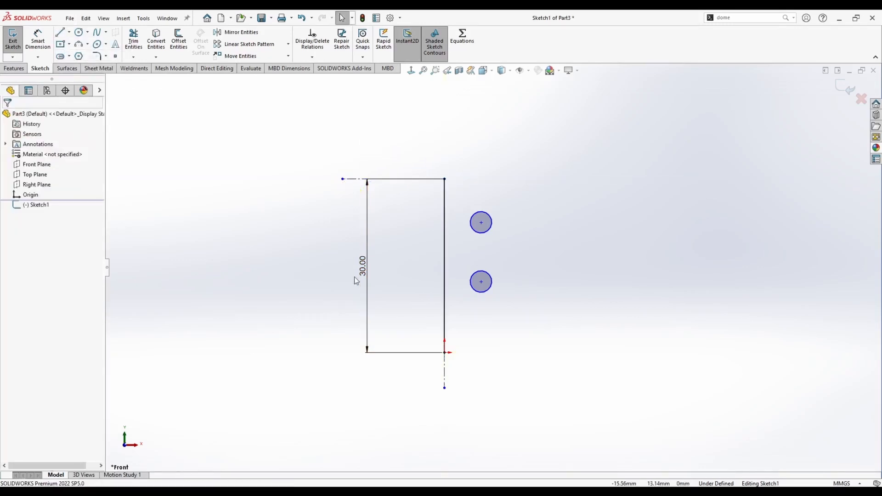
# Dimension the upper circle's diameter as 2 mm.
pyautogui.moveTo(366, 271); pyautogui.dragTo(388, 274)
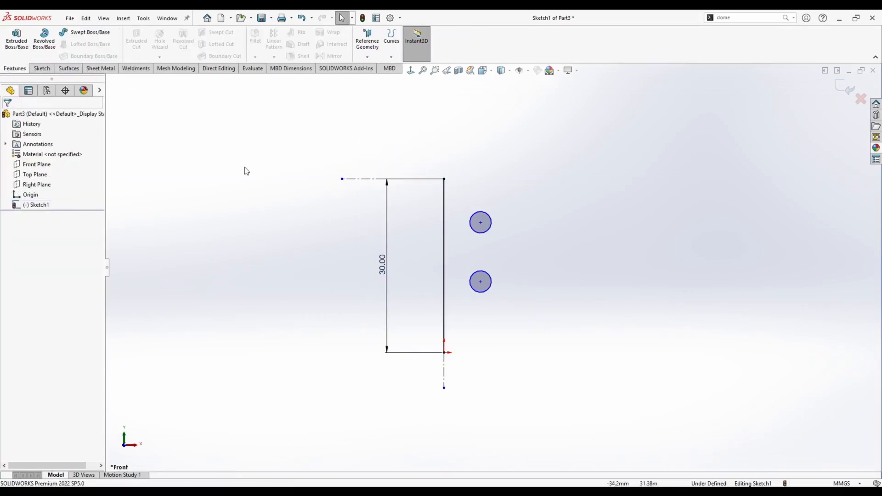
pyautogui.click(42, 68)
pyautogui.click(38, 40)
pyautogui.click(490, 217)
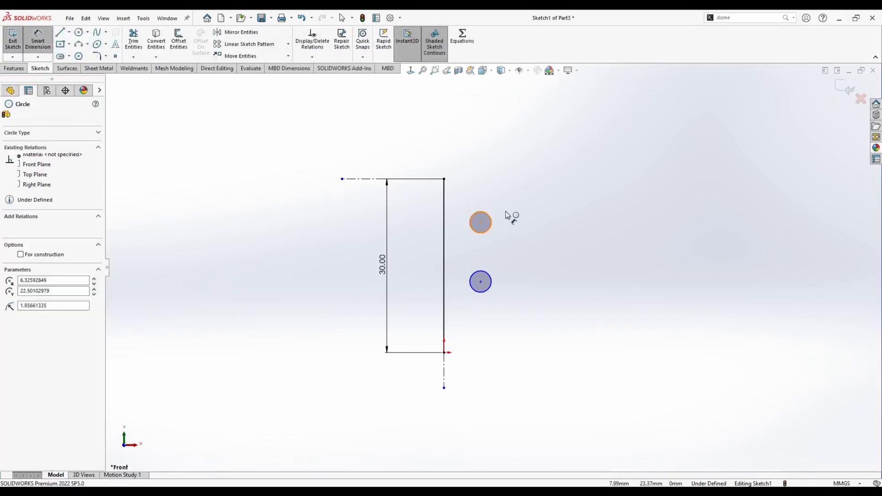
pyautogui.click(520, 213)
pyautogui.write('2')
pyautogui.press('Return')
# Set the vertical distance between the two circle centres to 12 mm.
pyautogui.click(481, 223)
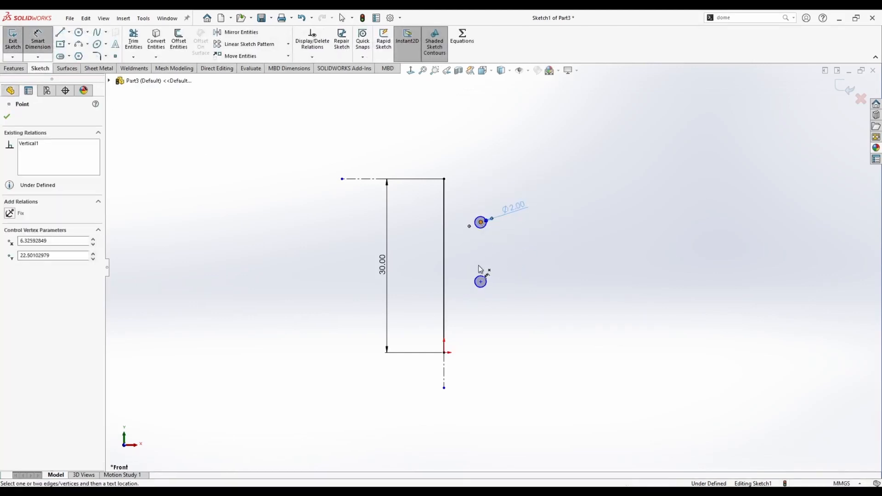
pyautogui.click(480, 282)
pyautogui.click(562, 257)
pyautogui.write('12')
pyautogui.press('Return')
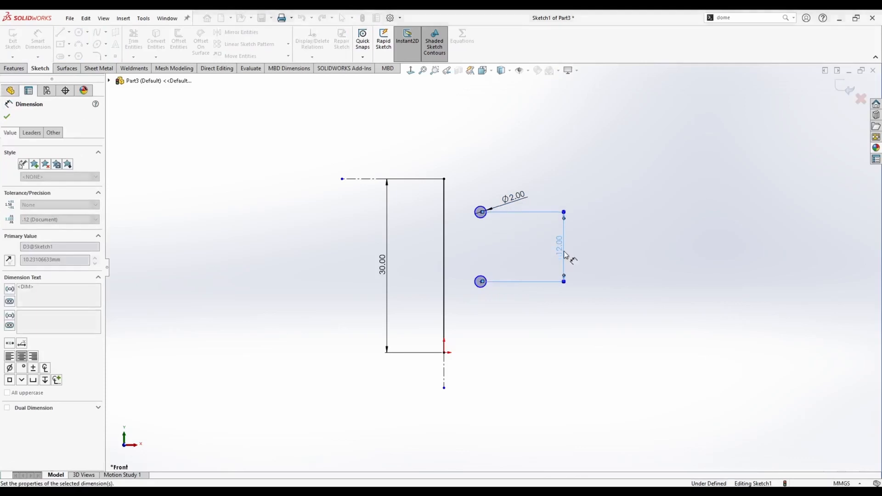
# Dimension the lower circle's centre 10 mm above the origin.
pyautogui.click(445, 354)
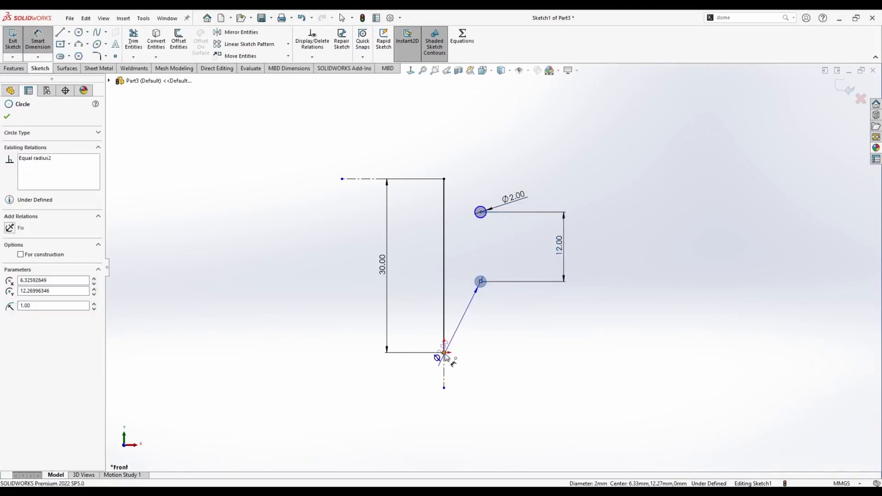
pyautogui.click(592, 329)
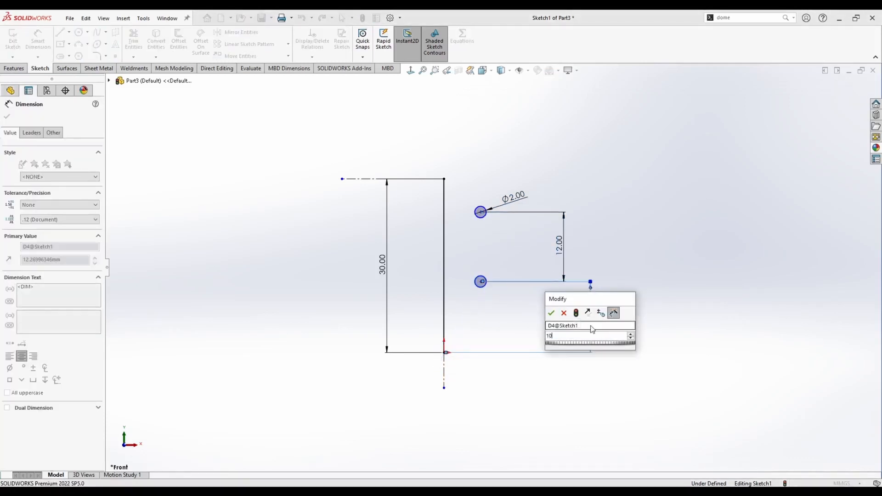
pyautogui.write('10')
pyautogui.press('Return')
pyautogui.press('Escape')
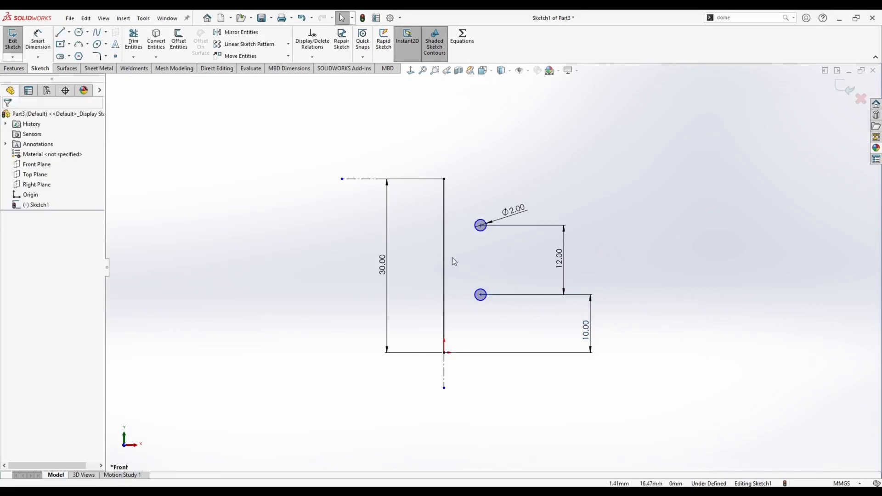
# Dimension the lower circle's centre 10 mm horizontally from the vertical construction line.
pyautogui.click(39, 42)
pyautogui.click(480, 300)
pyautogui.click(443, 368)
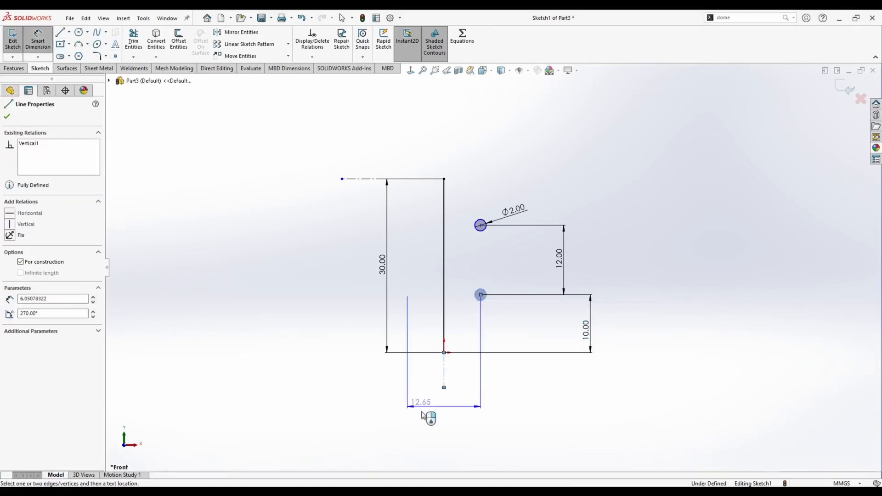
pyautogui.click(427, 423)
pyautogui.write('10')
pyautogui.press('Return')
pyautogui.press('Escape')
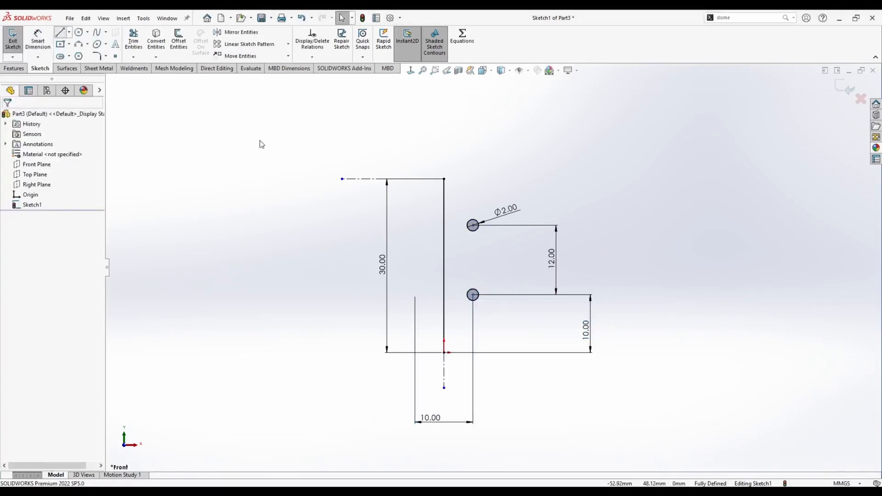
# Sketch connected lines from the base rising vertically, then slanting left toward the lower circle.
pyautogui.press('l')
pyautogui.click(477, 352)
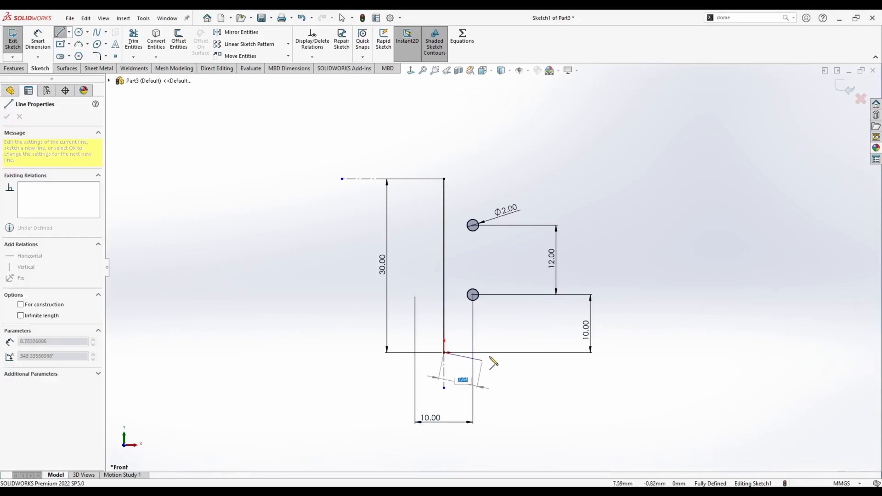
pyautogui.click(511, 335)
pyautogui.click(482, 324)
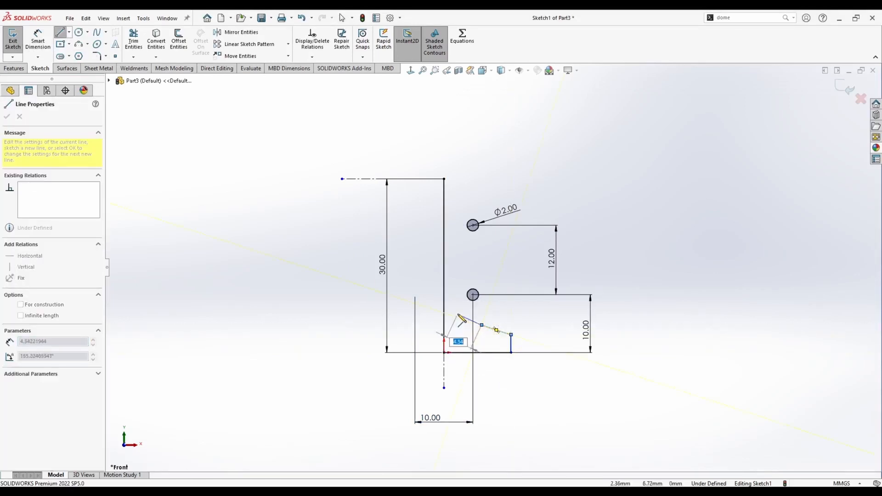
pyautogui.press('Escape')
pyautogui.press('Escape')
# Draw a three-point arc from the bottom of the lower circle to the end of the slanted line.
pyautogui.click(78, 44)
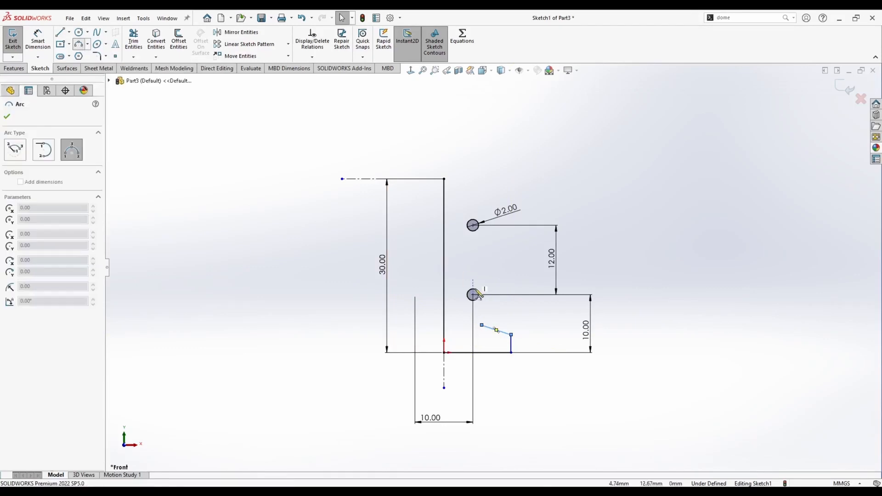
pyautogui.scroll(-5, 477, 314)
pyautogui.click(470, 271)
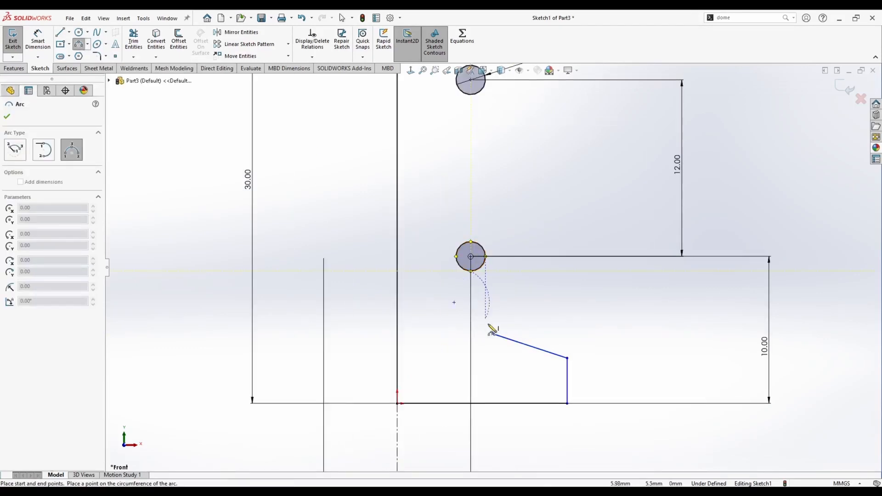
pyautogui.click(493, 334)
pyautogui.click(462, 318)
pyautogui.press('Escape')
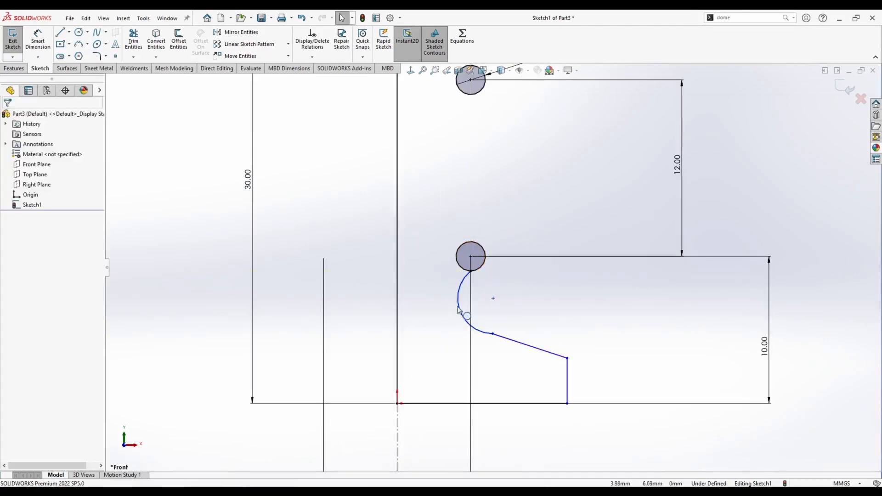
# Add a tangent relation between the arc and the slanted line.
pyautogui.click(463, 319)
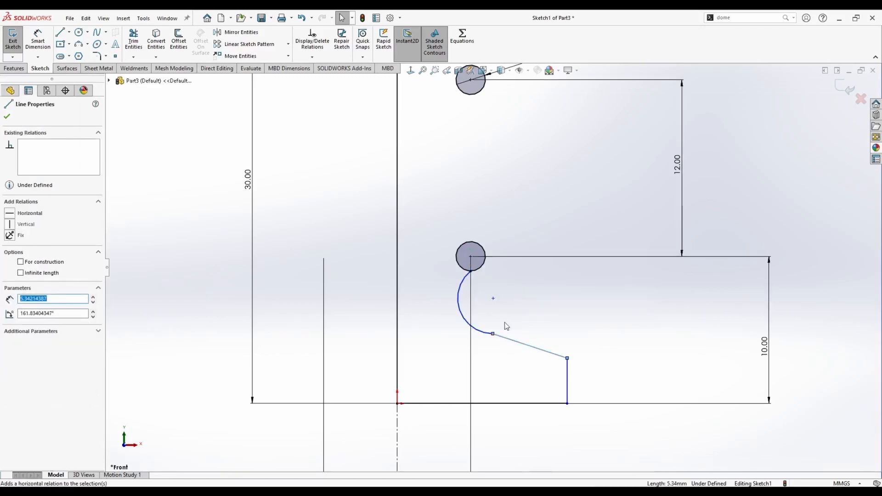
pyautogui.press('Escape')
pyautogui.click(491, 336)
pyautogui.keyDown('ctrl'); pyautogui.click(528, 346); pyautogui.keyUp('ctrl')
pyautogui.click(525, 309)
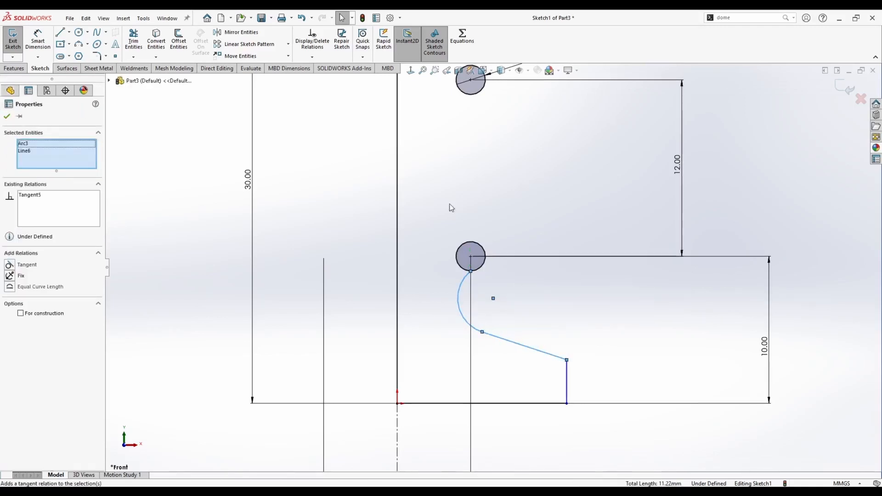
pyautogui.press('Escape')
# Draw a vertical line joining the lower circle's centre to the upper circle's centre.
pyautogui.scroll(4, 476, 186)
pyautogui.scroll(-2, 474, 143)
pyautogui.press('l')
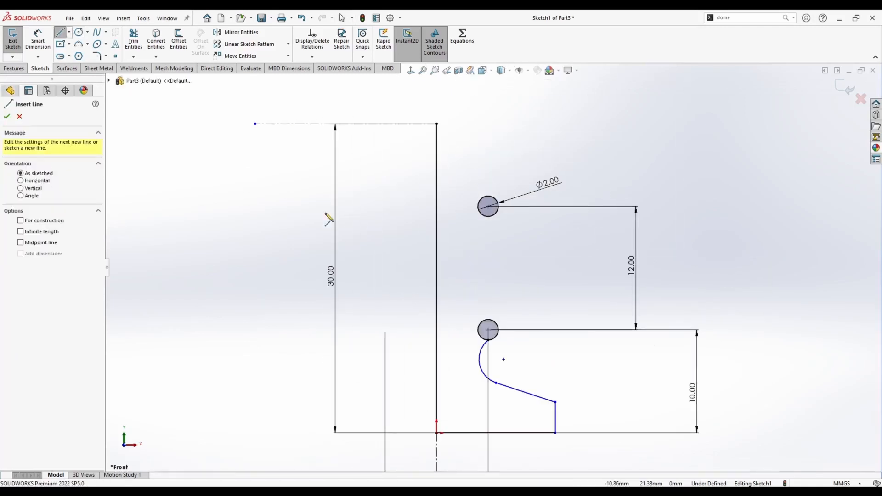
pyautogui.click(488, 330)
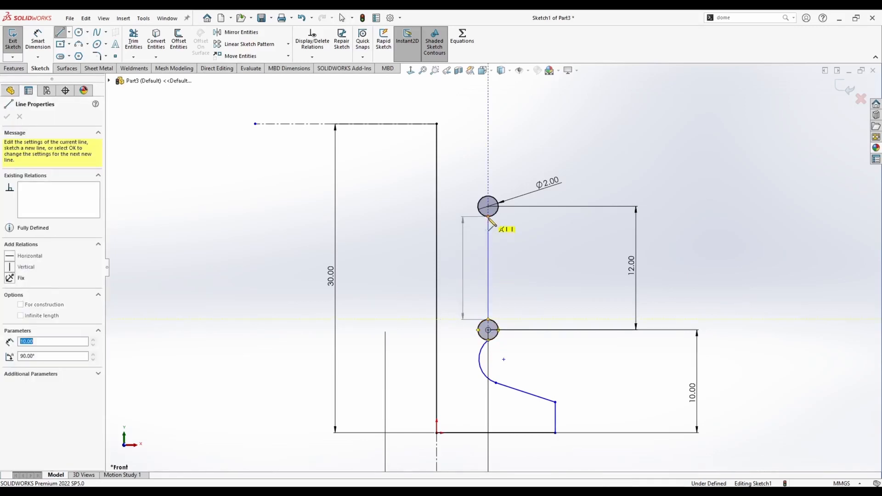
pyautogui.click(488, 206)
pyautogui.press('Escape')
# Draw a three-point arc from the top of the vertical construction line down to the top of the upper circle.
pyautogui.click(436, 123)
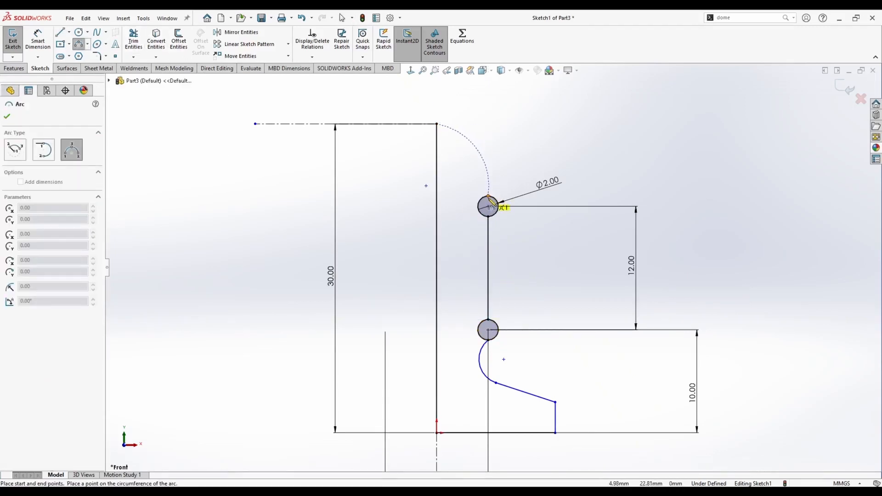
pyautogui.click(487, 196)
pyautogui.click(499, 169)
pyautogui.press('Escape')
pyautogui.click(464, 129)
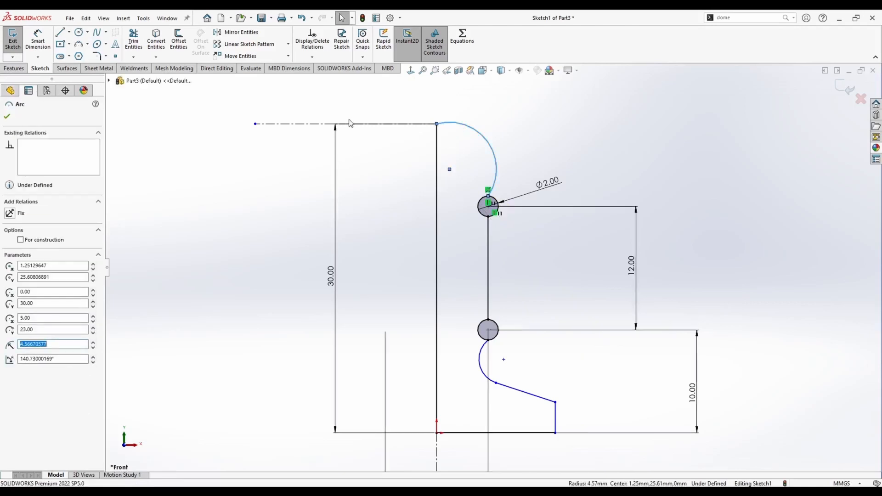
pyautogui.keyDown('ctrl'); pyautogui.click(346, 123); pyautogui.keyUp('ctrl')
pyautogui.click(358, 83)
pyautogui.press('Escape')
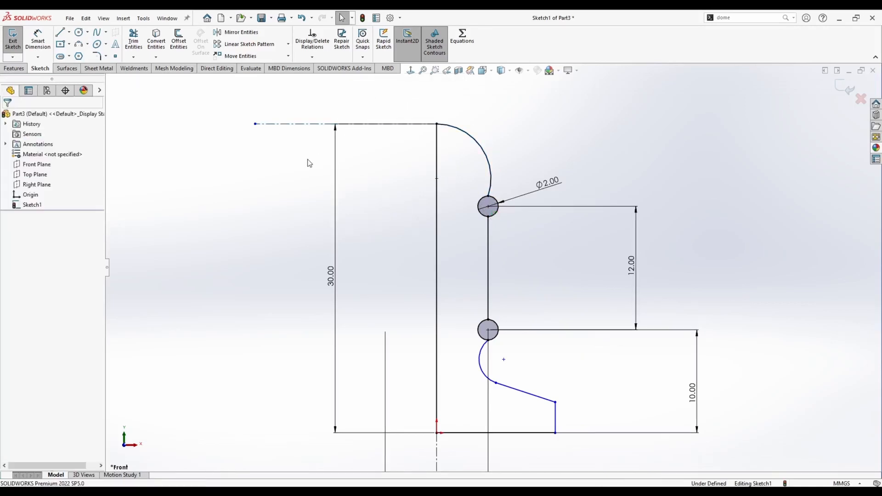
# Dimension the angle between the base line and the slanted line.
pyautogui.click(41, 43)
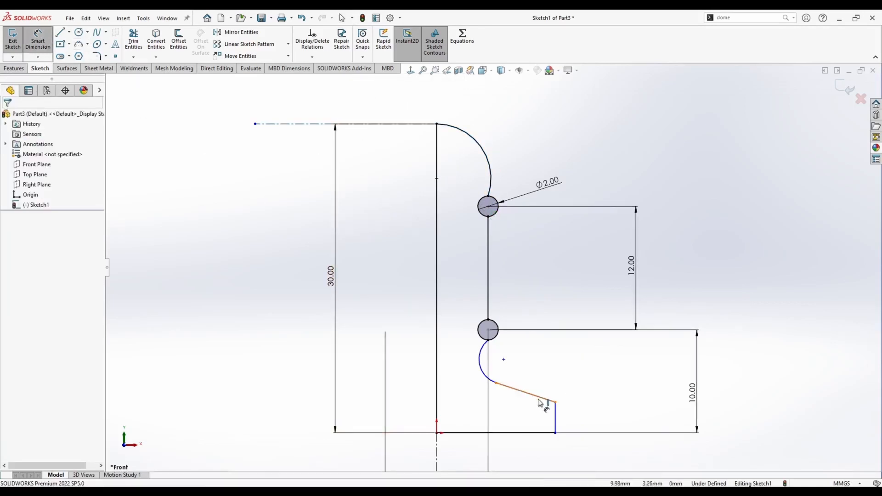
pyautogui.click(530, 433)
pyautogui.click(528, 393)
pyautogui.click(527, 420)
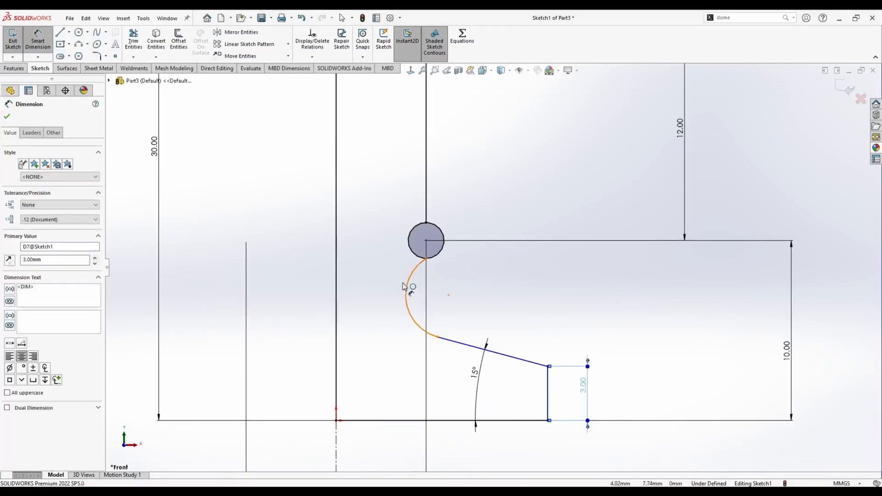
# Dimension the lower arc's radius as 2.5 mm.
pyautogui.click(407, 281)
pyautogui.click(376, 297)
pyautogui.write('2.5')
pyautogui.press('Return')
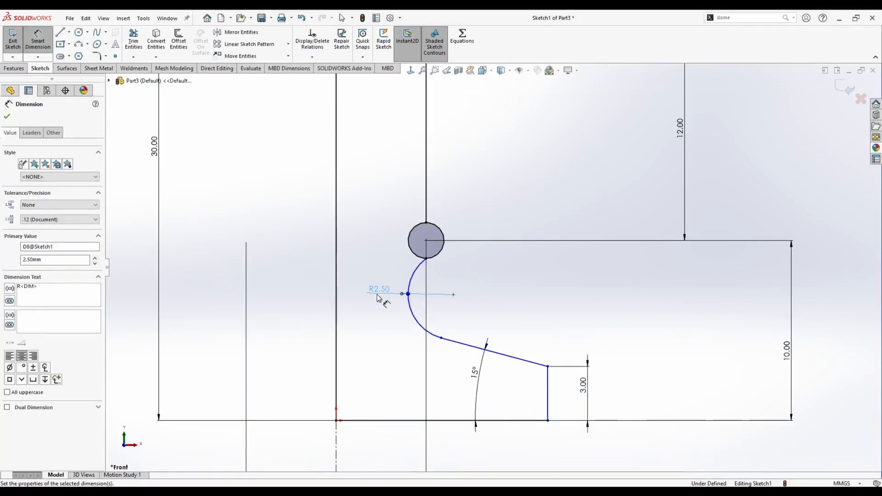
pyautogui.press('Escape')
# Dimension the base's right end to the centreline as a doubled distance of 24 mm.
pyautogui.scroll(4, 444, 326)
pyautogui.click(39, 41)
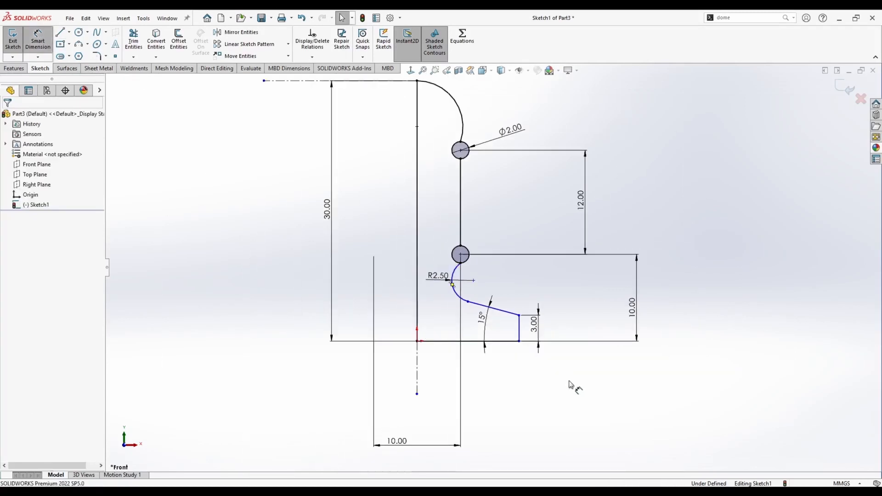
pyautogui.click(521, 331)
pyautogui.click(417, 368)
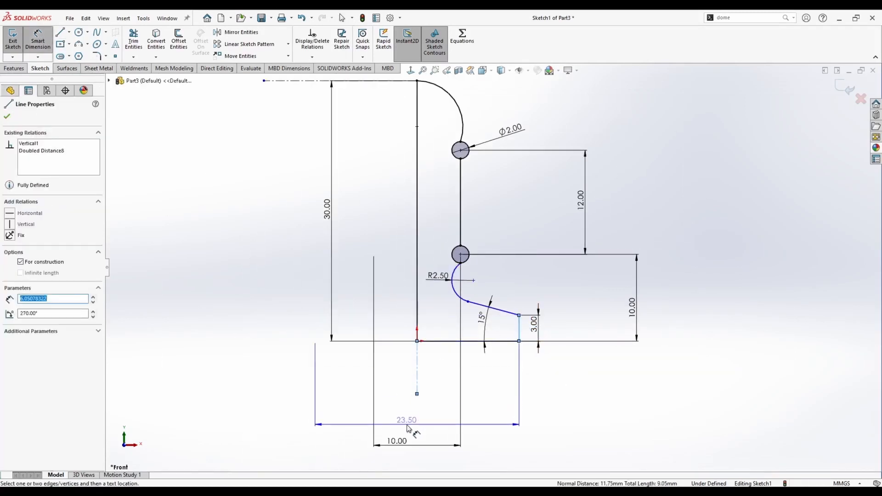
pyautogui.click(407, 427)
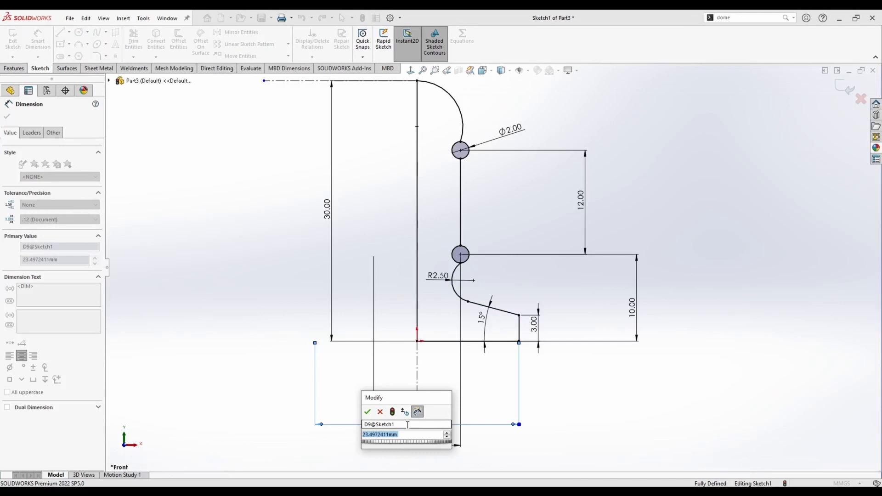
pyautogui.write('24')
pyautogui.press('Return')
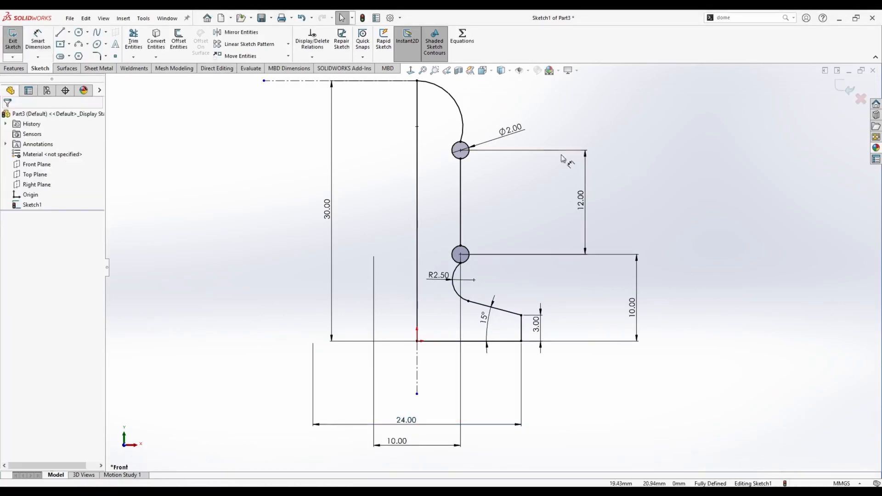
# Power-trim the circle segments lying inside the profile so it forms one closed region.
pyautogui.scroll(-2, 476, 148)
pyautogui.scroll(1, 440, 153)
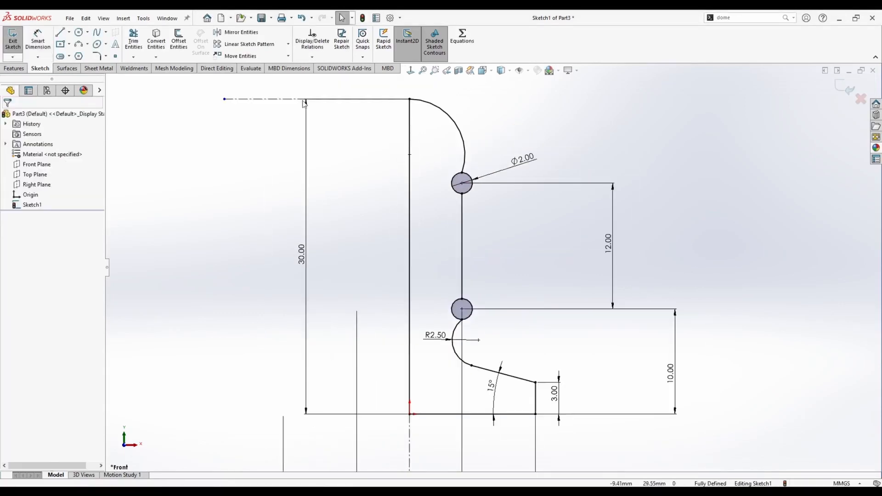
pyautogui.click(130, 40)
pyautogui.moveTo(456, 182); pyautogui.dragTo(458, 184)
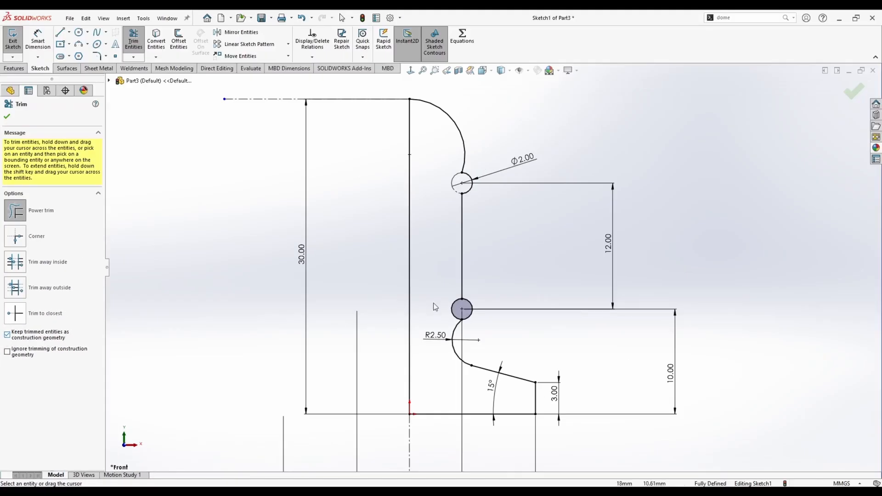
pyautogui.moveTo(612, 243); pyautogui.dragTo(638, 251)
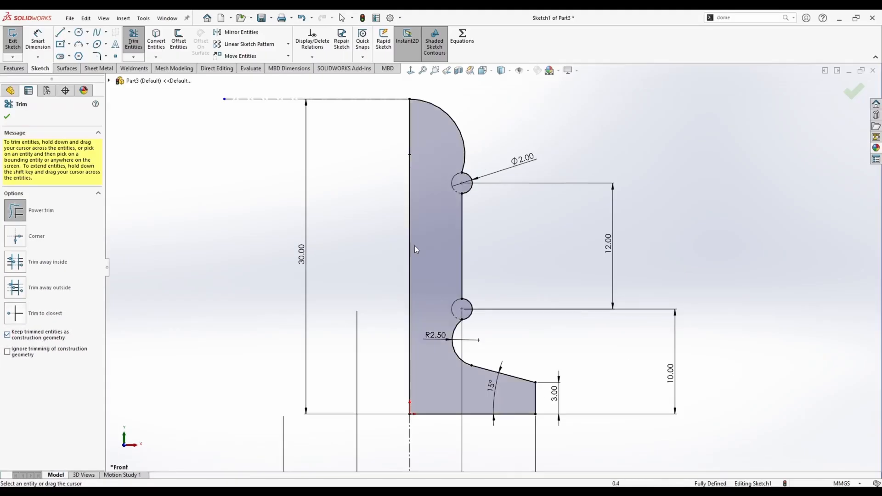
pyautogui.click(7, 117)
# Revolve the profile 360 degrees about the vertical centreline.
pyautogui.scroll(3, 492, 271)
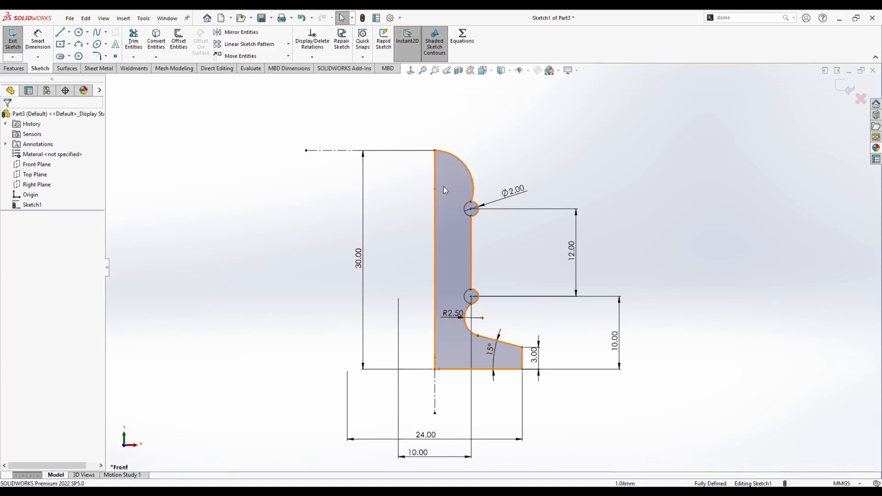
pyautogui.moveTo(443, 186)
pyautogui.mouseDown(button='middle')
pyautogui.moveTo(451, 138)
pyautogui.moveTo(432, 213)
pyautogui.mouseUp(button='middle')
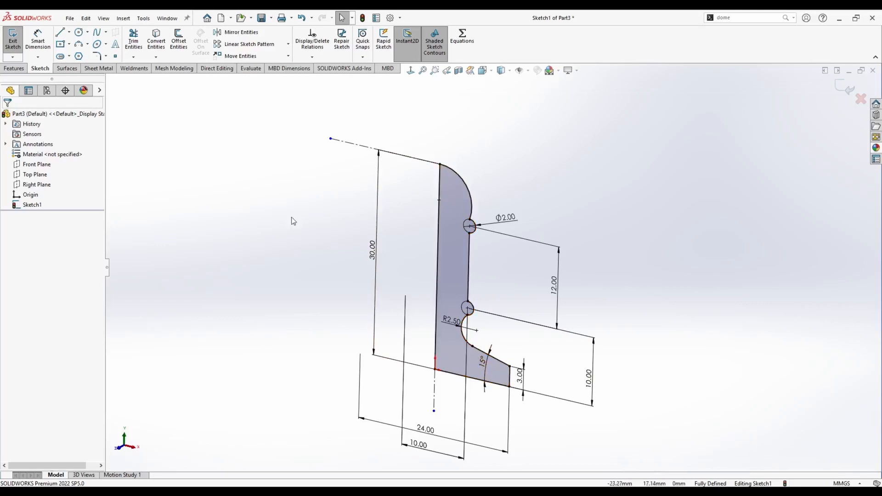
pyautogui.click(17, 72)
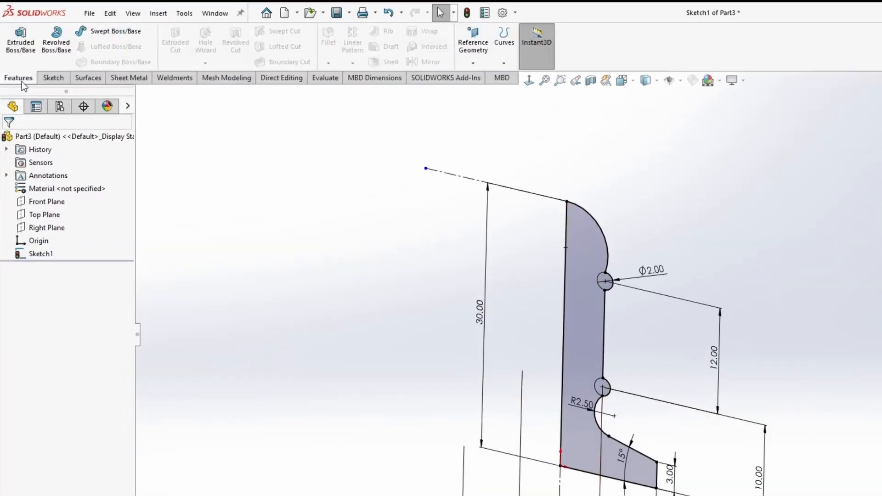
pyautogui.click(67, 47)
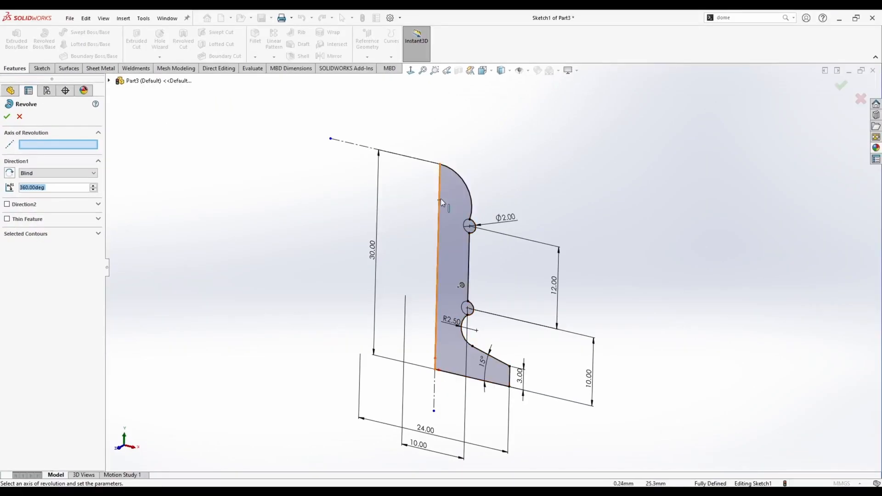
pyautogui.click(439, 204)
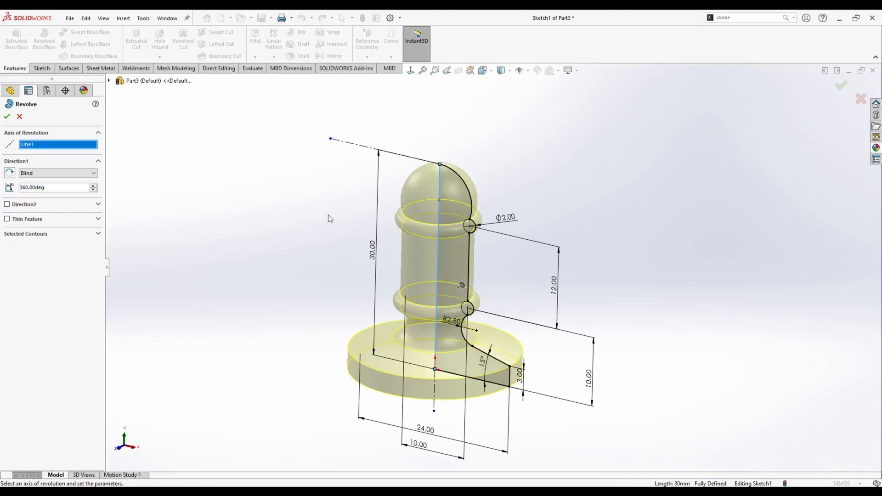
pyautogui.moveTo(328, 215)
pyautogui.mouseDown(button='middle')
pyautogui.moveTo(317, 230)
pyautogui.moveTo(319, 221)
pyautogui.mouseUp(button='middle')
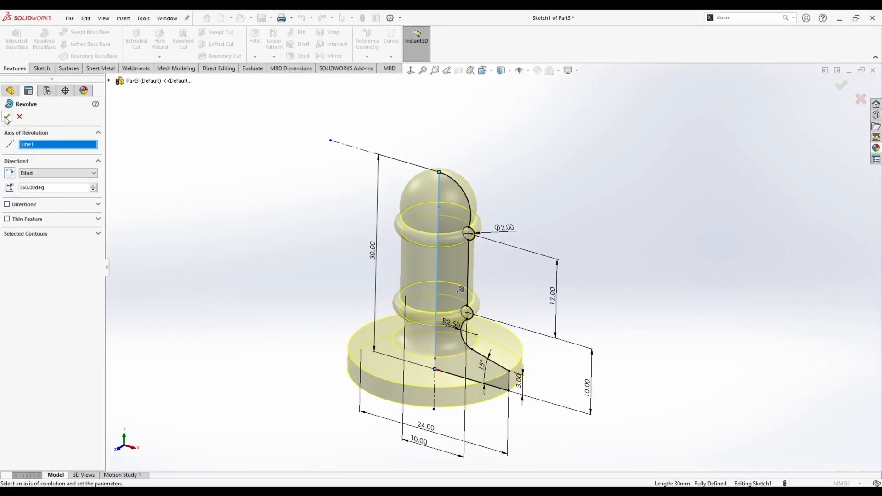
pyautogui.click(8, 72)
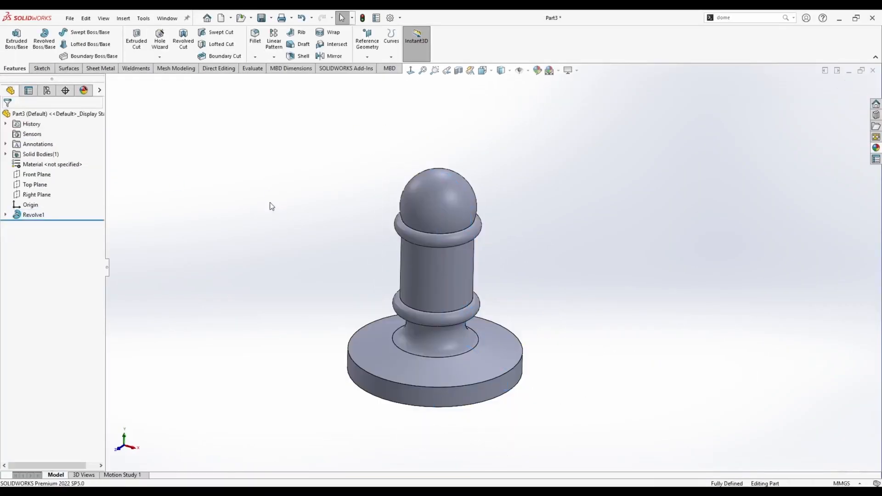
# Save the part as Hammer Head 1.
pyautogui.hotkey('ctrl', 's')
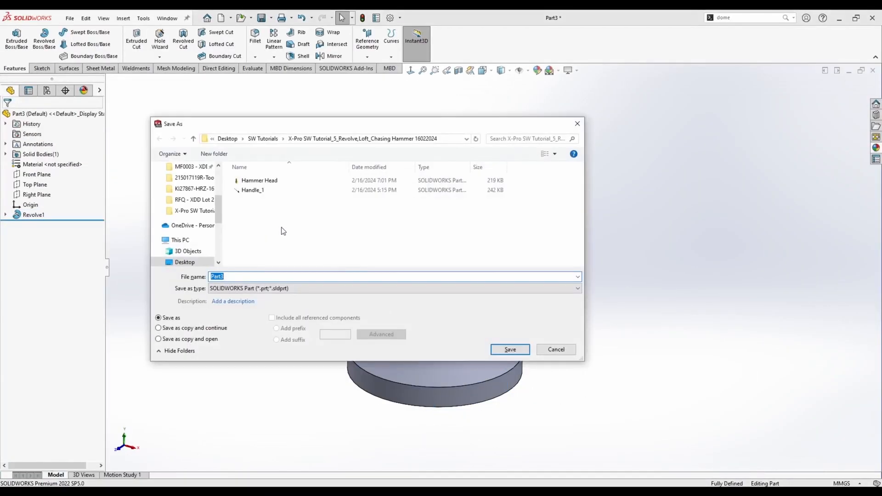
pyautogui.write('Hammer Head 1')
pyautogui.press('Return')
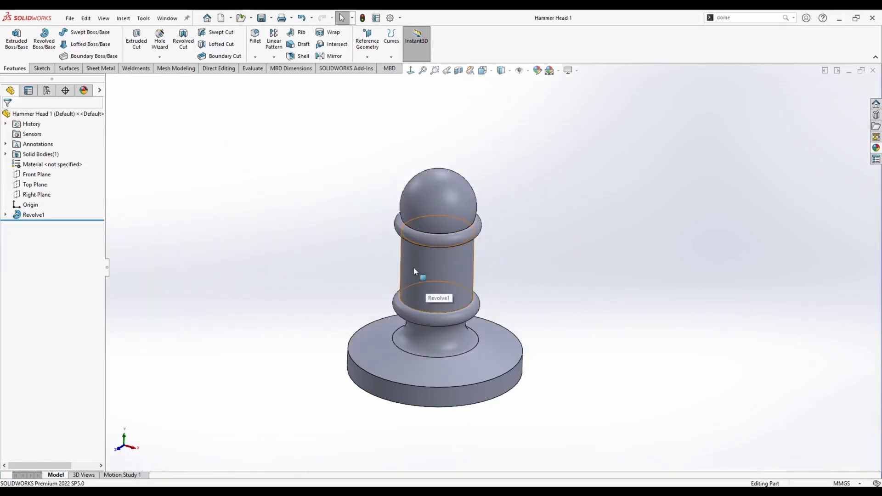
# Start a sketch on the Front Plane and draw a vertical centreline along the middle of the shaft.
pyautogui.rightClick(39, 174)
pyautogui.click(44, 164)
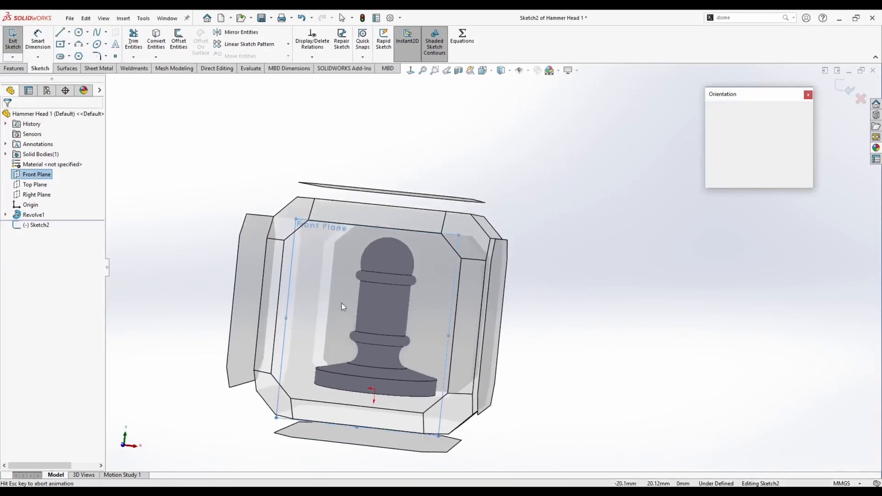
pyautogui.click(69, 32)
pyautogui.click(82, 54)
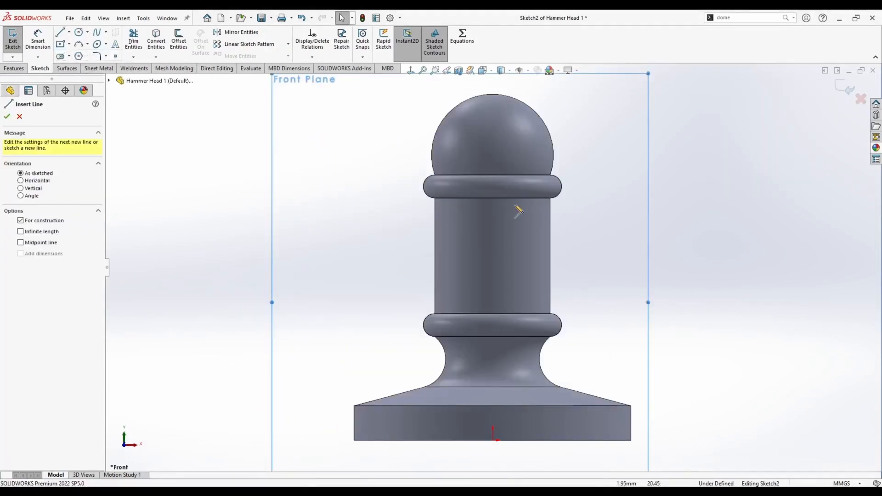
pyautogui.click(492, 199)
pyautogui.click(492, 311)
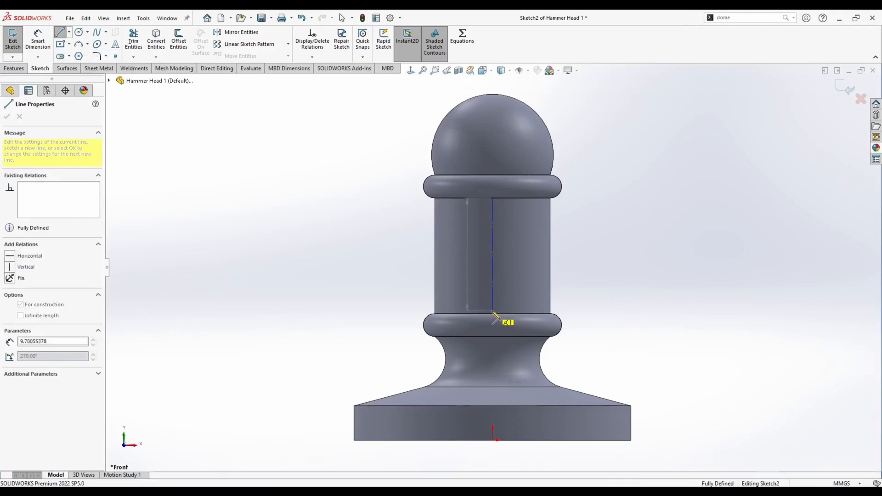
pyautogui.press('Escape')
# Relate the centreline's lower endpoint to the shaft's lower circular edge.
pyautogui.moveTo(493, 296)
pyautogui.mouseDown(button='middle')
pyautogui.moveTo(491, 329)
pyautogui.moveTo(537, 316)
pyautogui.moveTo(557, 299)
pyautogui.moveTo(565, 266)
pyautogui.moveTo(497, 304)
pyautogui.mouseUp(button='middle')
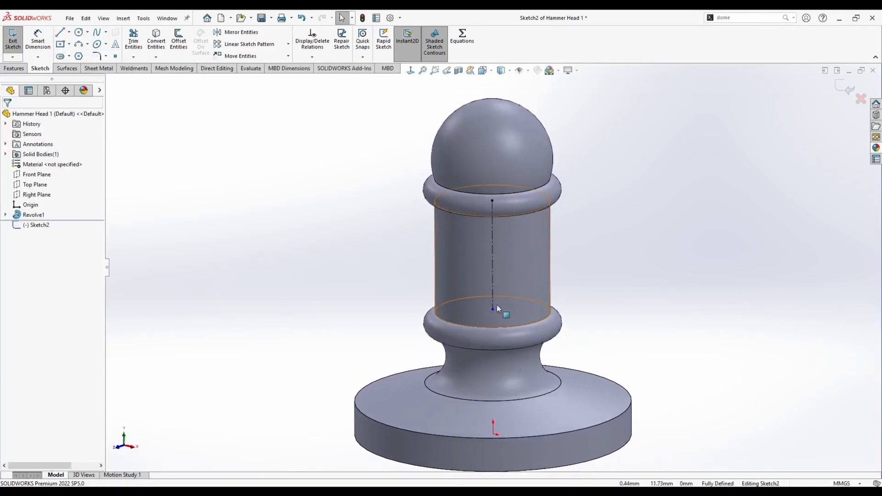
pyautogui.click(492, 309)
pyautogui.keyDown('ctrl'); pyautogui.click(467, 328); pyautogui.keyUp('ctrl')
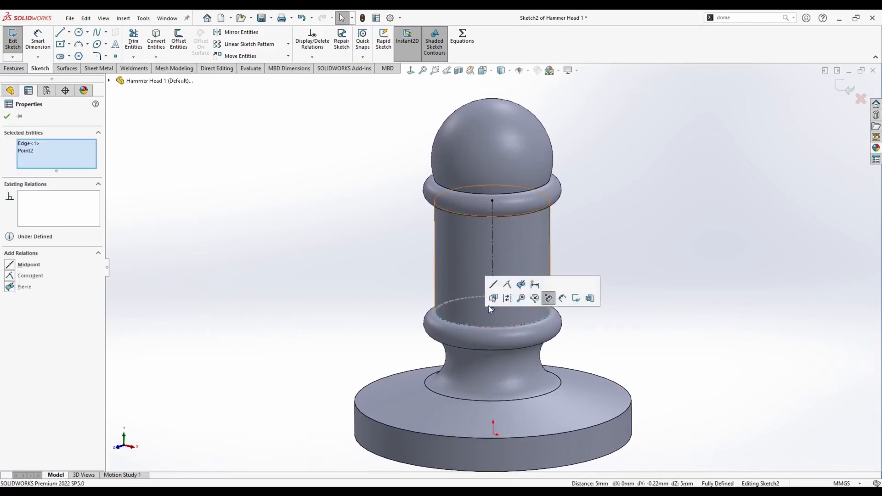
pyautogui.click(340, 263)
# Draw a 6 mm diameter circle centred on the centreline's midpoint.
pyautogui.press('space')
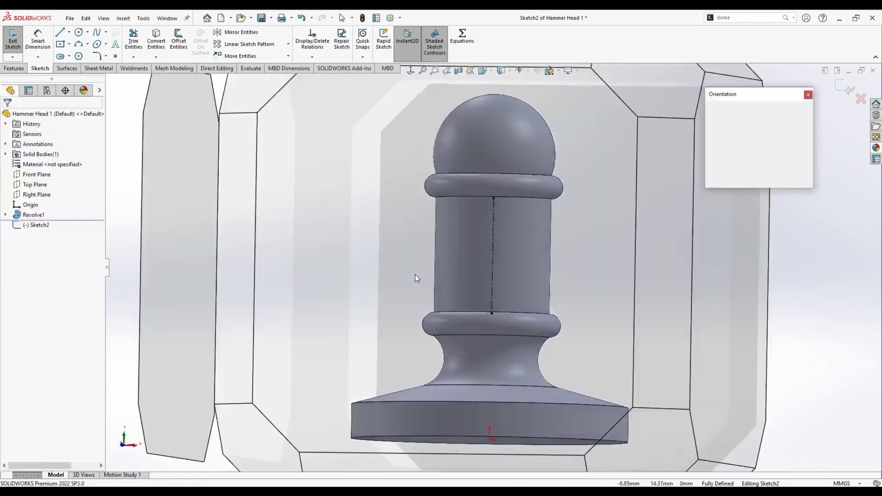
pyautogui.click(396, 302)
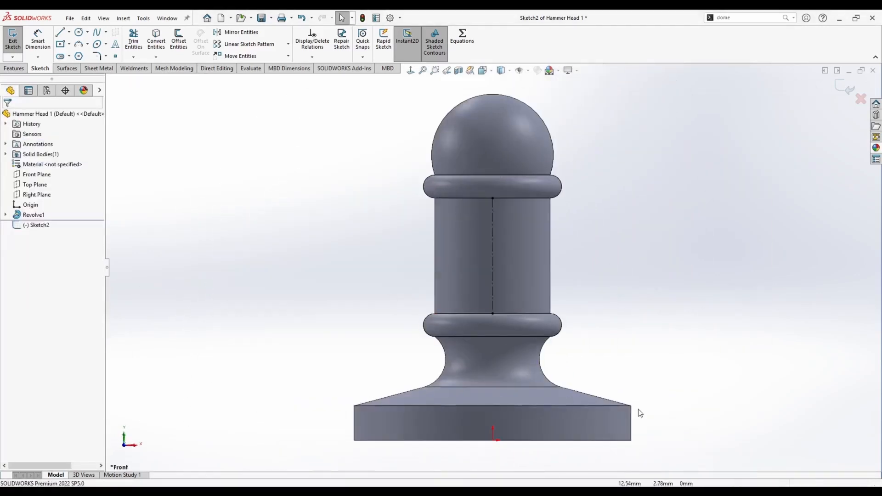
pyautogui.click(78, 32)
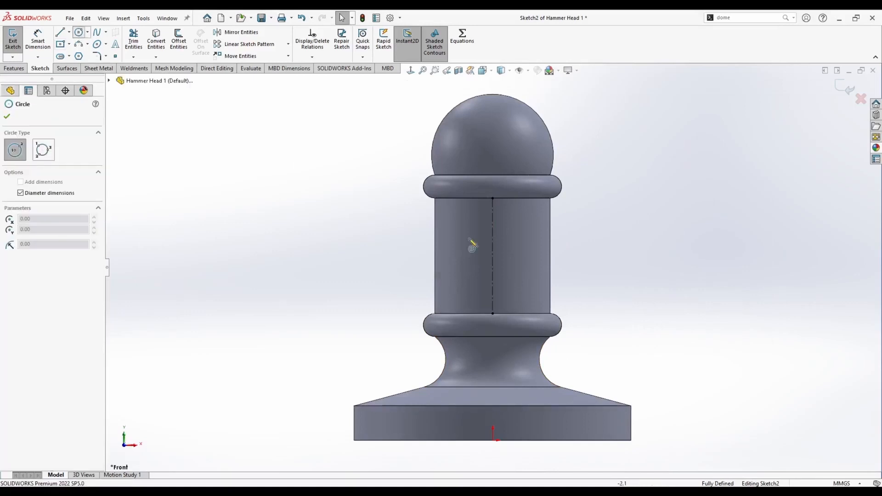
pyautogui.click(493, 256)
pyautogui.write('6')
pyautogui.press('Return')
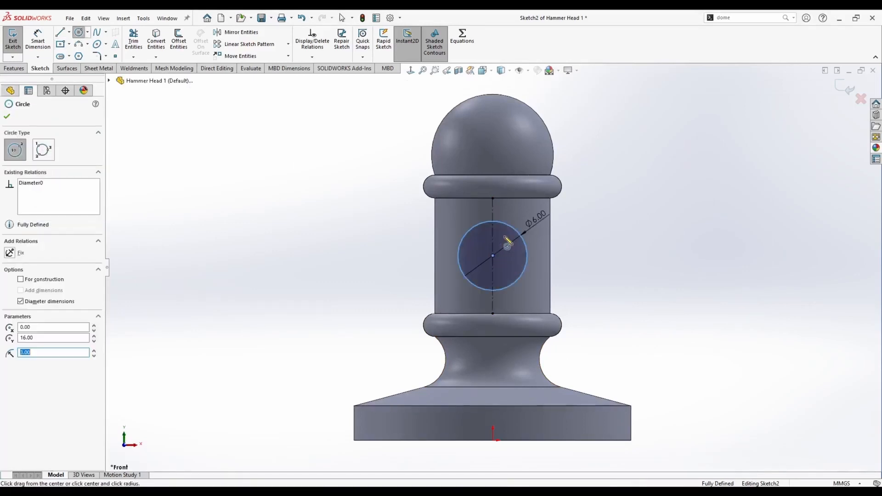
pyautogui.press('Escape')
# Cut-extrude the 6 mm circle through all in both directions to make the handle hole through the shaft.
pyautogui.click(15, 69)
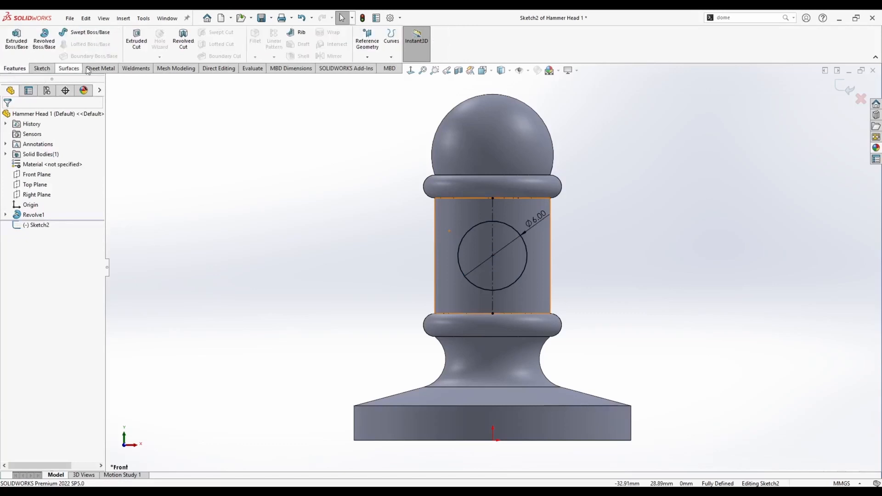
pyautogui.click(135, 43)
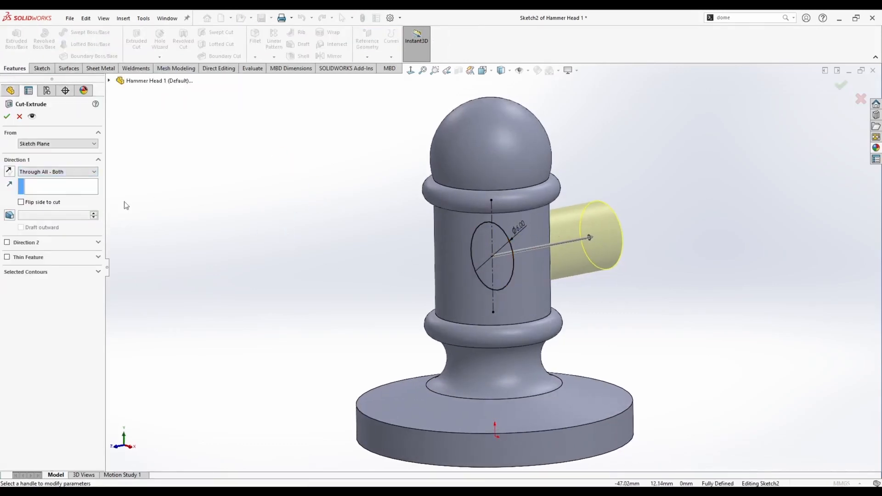
pyautogui.click(57, 171)
pyautogui.click(50, 192)
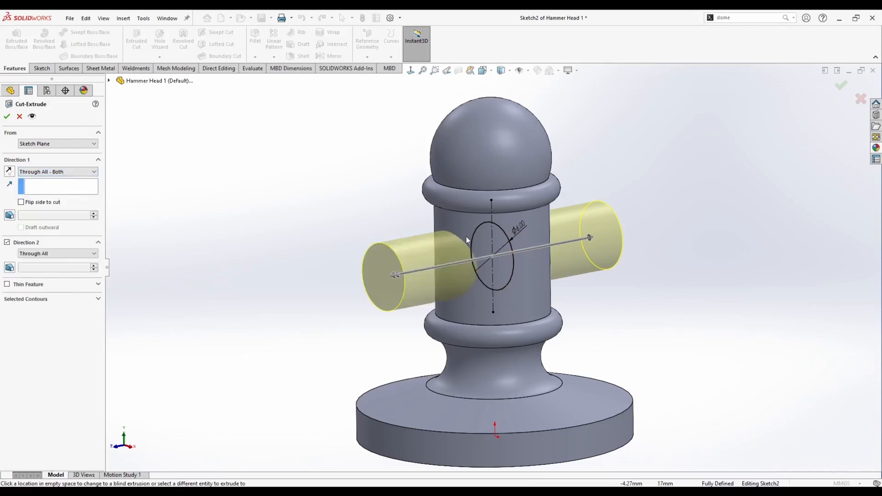
pyautogui.click(8, 117)
# Save the part.
pyautogui.scroll(1, 307, 223)
pyautogui.moveTo(308, 224); pyautogui.dragTo(336, 262, button='middle')
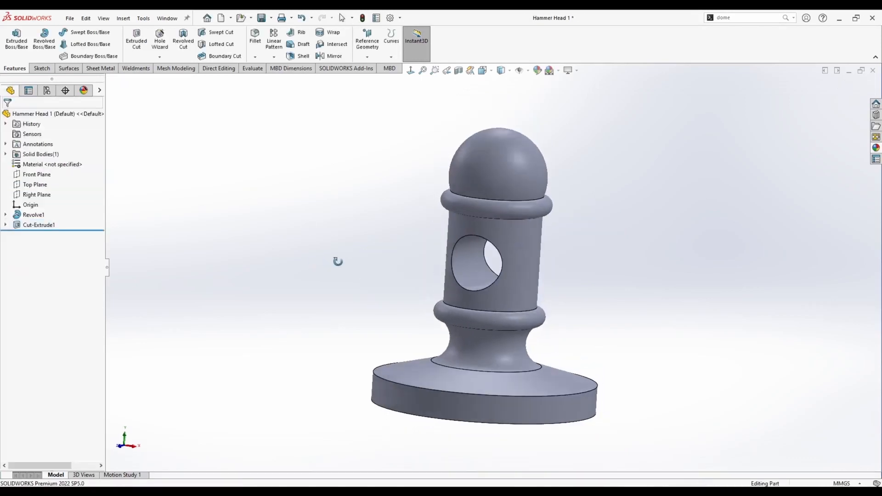
pyautogui.press('space')
pyautogui.click(369, 267)
pyautogui.hotkey('ctrl', 's')
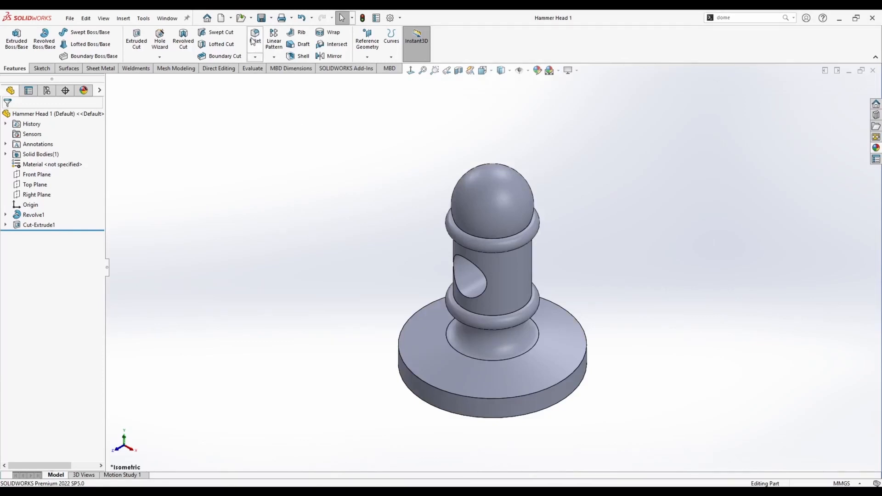
# Fillet the shaft's edges where it meets the upper and lower collars with a 0.5 mm radius.
pyautogui.write('0.5')
pyautogui.press('Return')
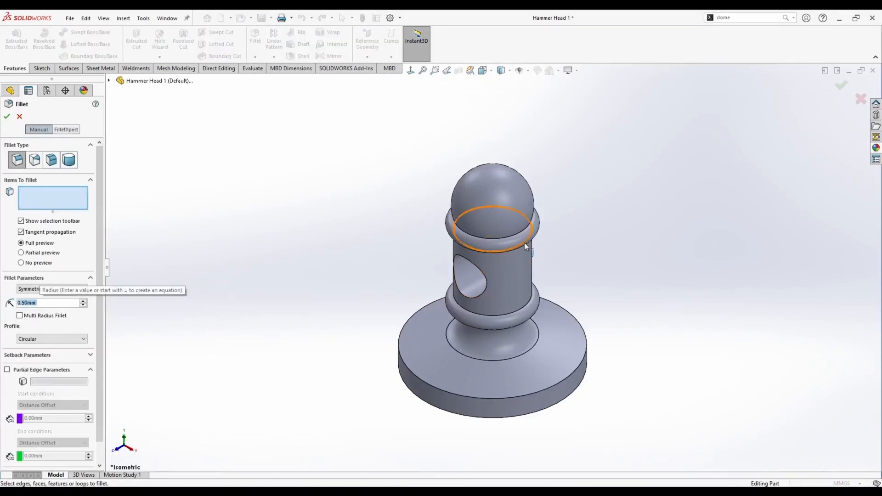
pyautogui.scroll(-4, 525, 242)
pyautogui.click(490, 236)
pyautogui.moveTo(478, 291); pyautogui.dragTo(475, 240, button='middle')
pyautogui.click(475, 258)
pyautogui.moveTo(477, 294); pyautogui.dragTo(481, 347, button='middle')
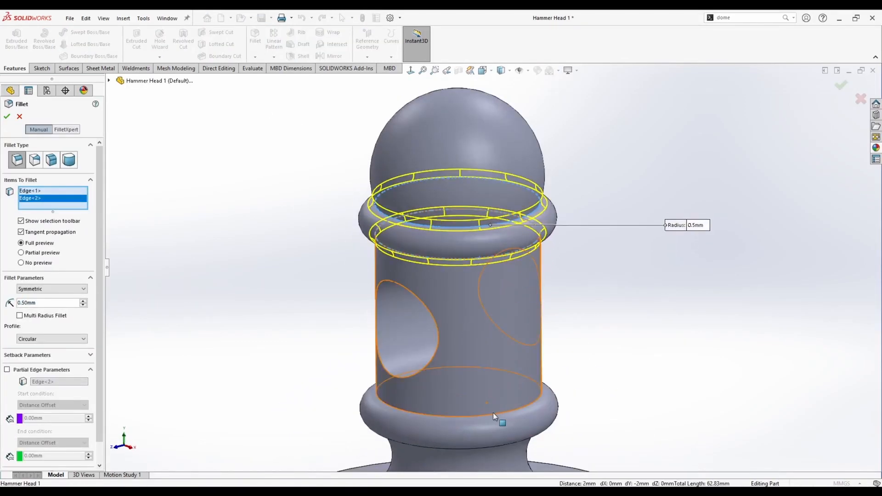
pyautogui.click(492, 413)
pyautogui.rightClick(492, 413)
pyautogui.click(321, 287)
pyautogui.press('f')
pyautogui.moveTo(324, 291); pyautogui.dragTo(330, 294, button='middle')
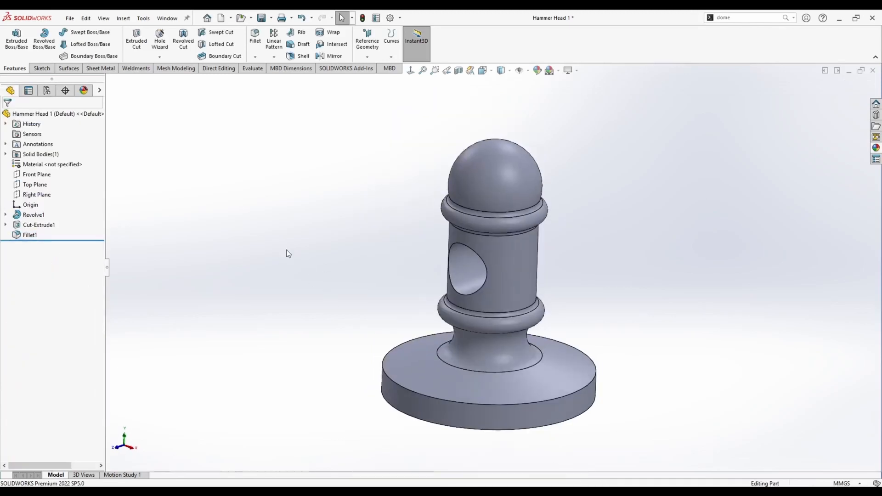
# Fillet the base disc's top and bottom outer edges with a 1 mm radius.
pyautogui.press('Return')
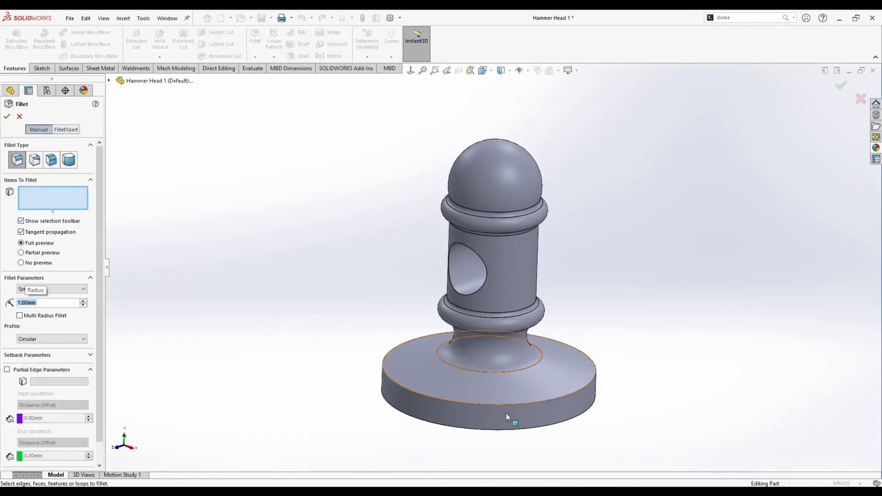
pyautogui.click(513, 407)
pyautogui.click(512, 430)
pyautogui.click(7, 117)
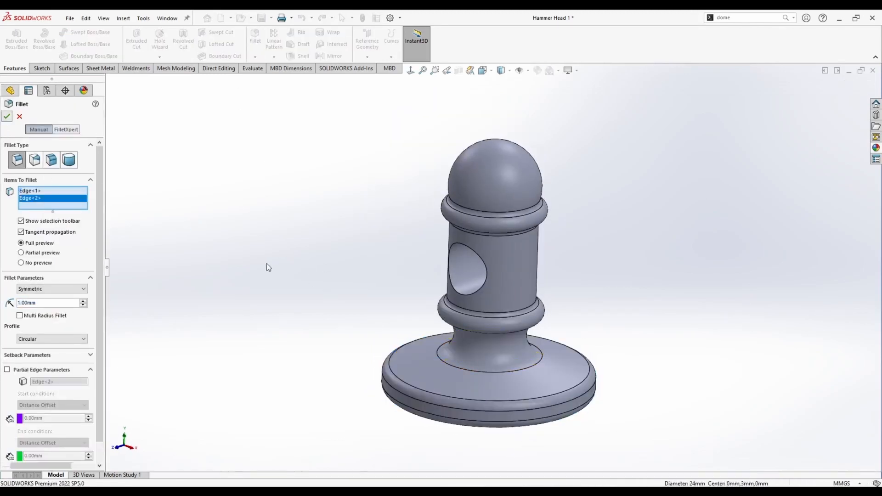
# Save the filleted part.
pyautogui.moveTo(344, 286); pyautogui.dragTo(377, 295, button='middle')
pyautogui.press('space')
pyautogui.click(330, 257)
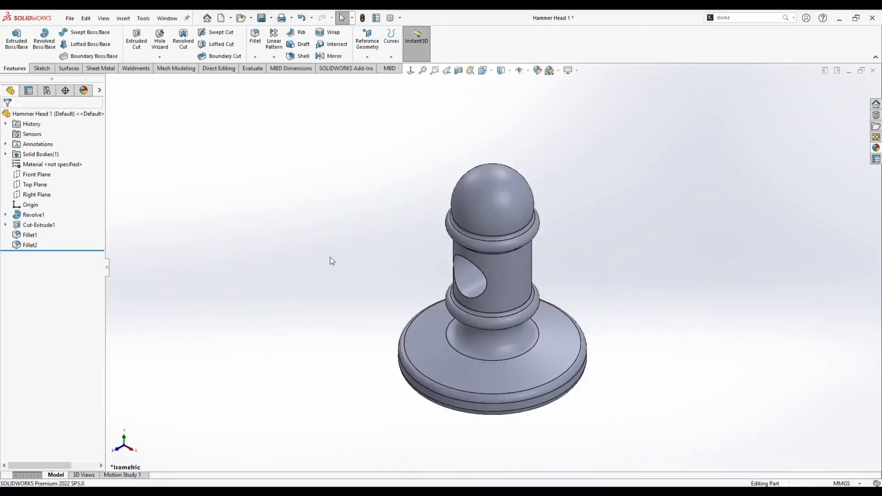
pyautogui.click(6, 225)
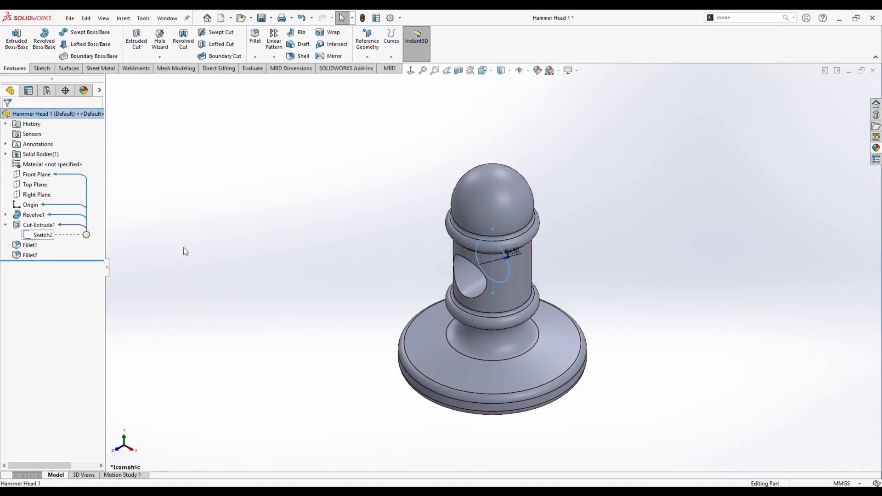
pyautogui.hotkey('ctrl', 's')
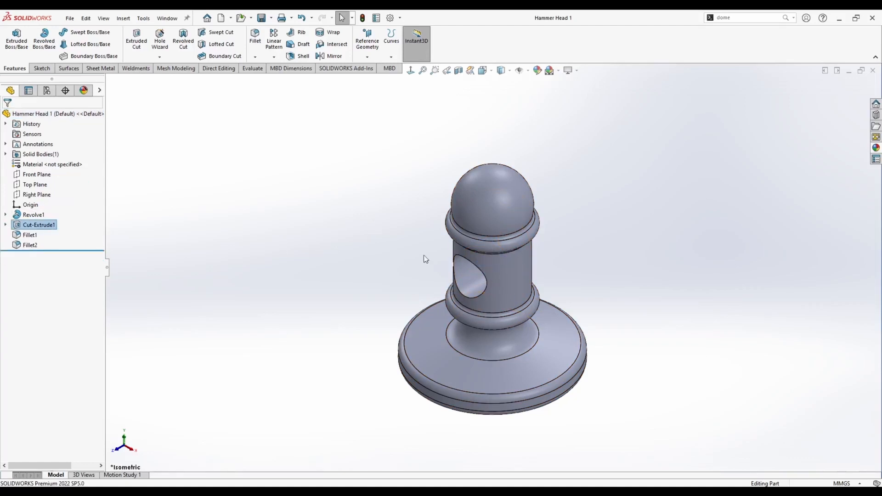
# Apply a yellow appearance colour to the whole hammer head part.
pyautogui.click(538, 72)
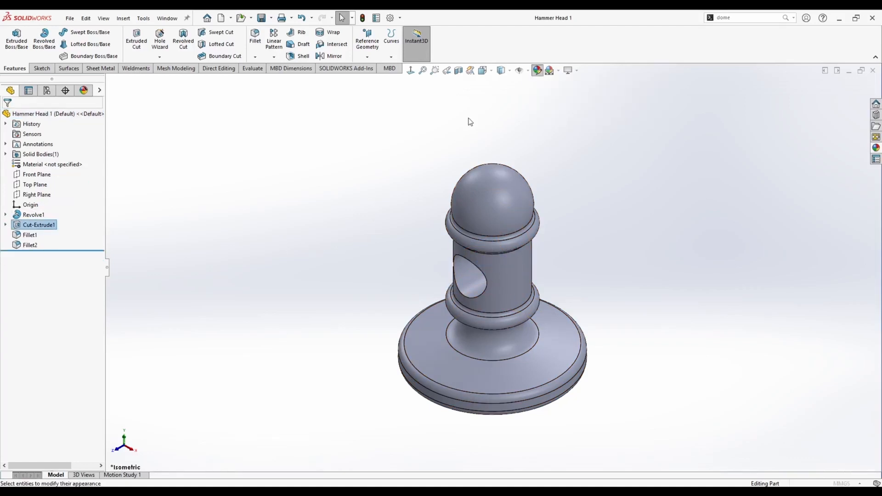
pyautogui.click(42, 311)
pyautogui.click(7, 117)
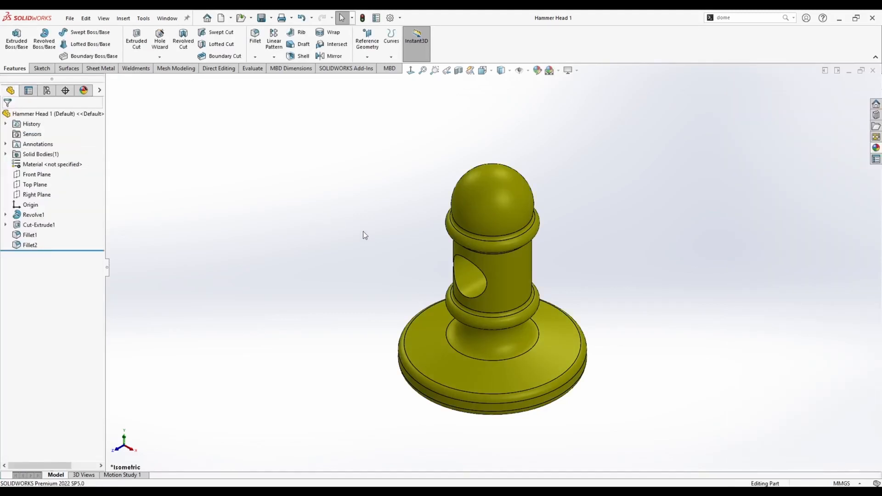
# Switch to the Hammer Assembly window and view it in isometric orientation.
pyautogui.hotkey('ctrl', 'Tab')
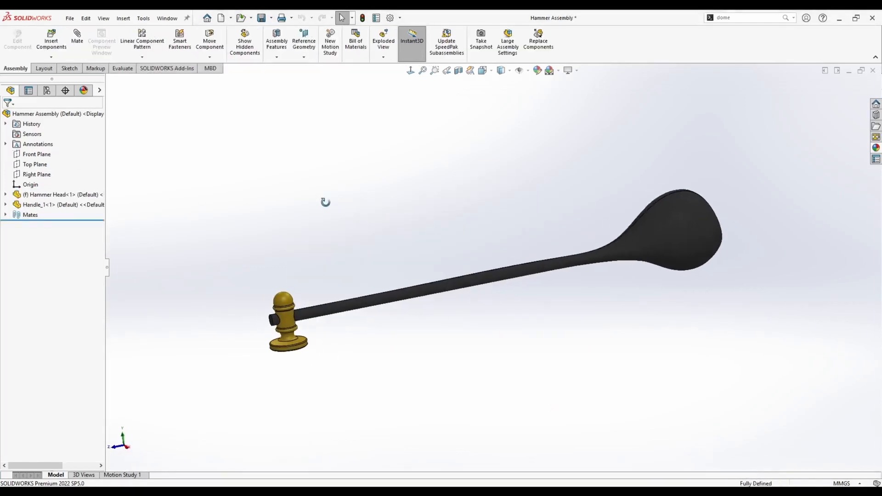
pyautogui.moveTo(325, 202); pyautogui.dragTo(320, 200, button='middle')
pyautogui.hotkey('ctrl', '7')
# Create a new part and start a sketch on its Top Plane.
pyautogui.click(222, 18)
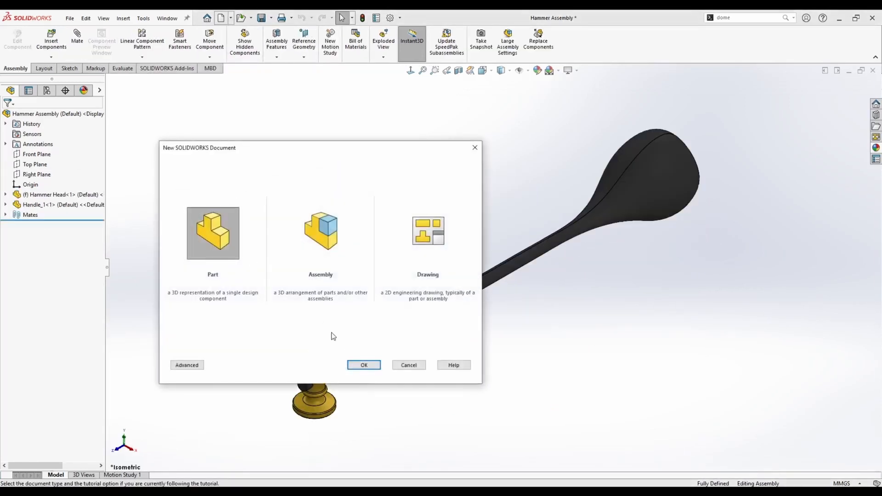
pyautogui.click(363, 365)
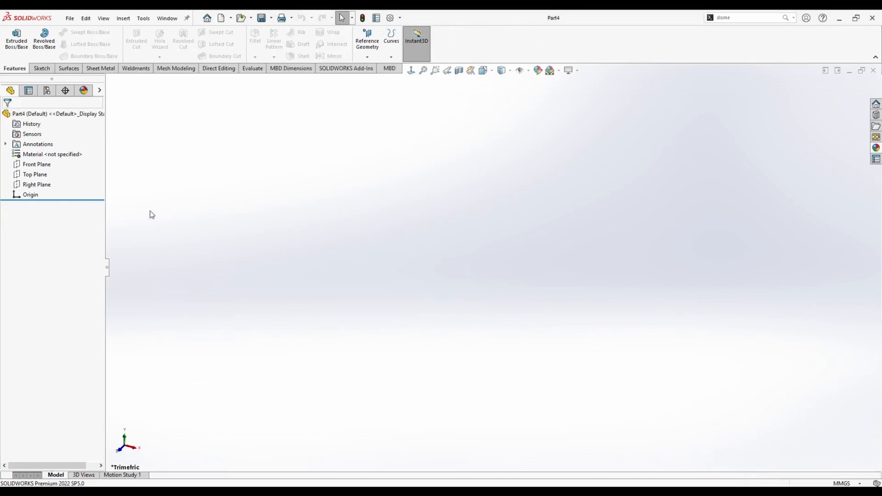
pyautogui.rightClick(35, 174)
pyautogui.click(42, 159)
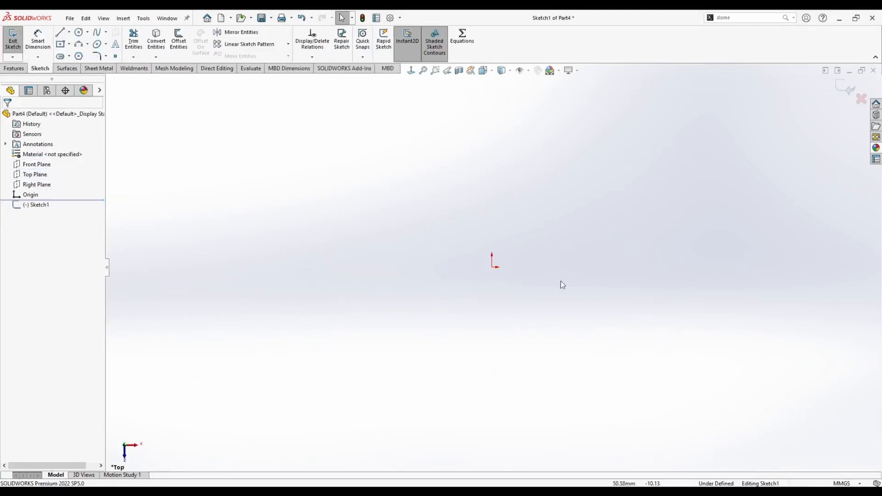
# Draw a 250 mm horizontal centreline starting at the origin.
pyautogui.click(68, 32)
pyautogui.click(83, 54)
pyautogui.click(491, 267)
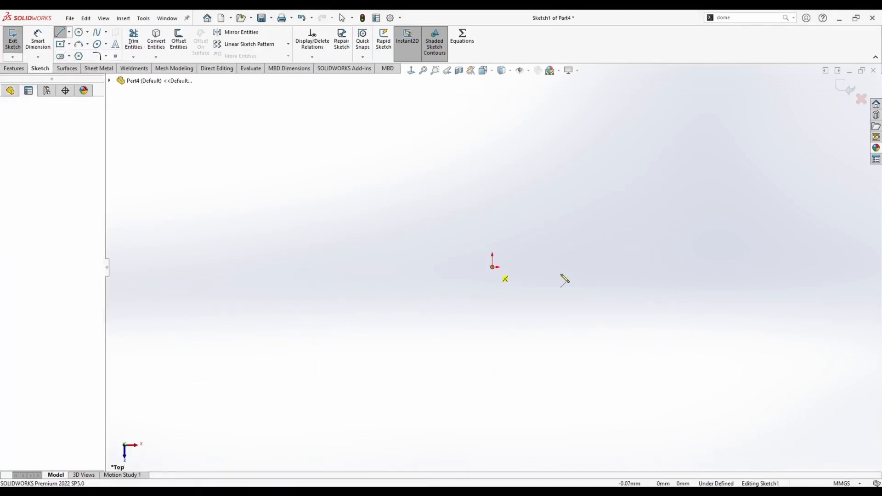
pyautogui.write('250')
pyautogui.press('Return')
pyautogui.press('Escape')
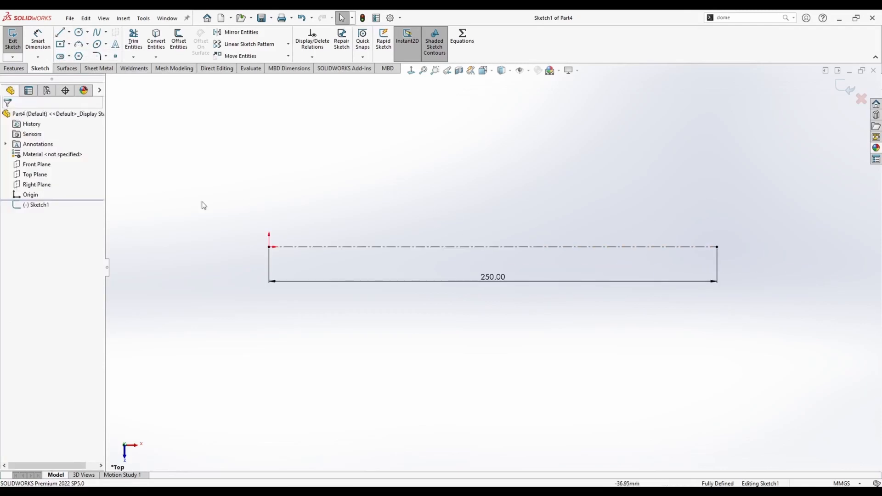
# Draw a vertical line near the centreline's left end and relate its midpoint to that endpoint.
pyautogui.click(60, 31)
pyautogui.click(234, 219)
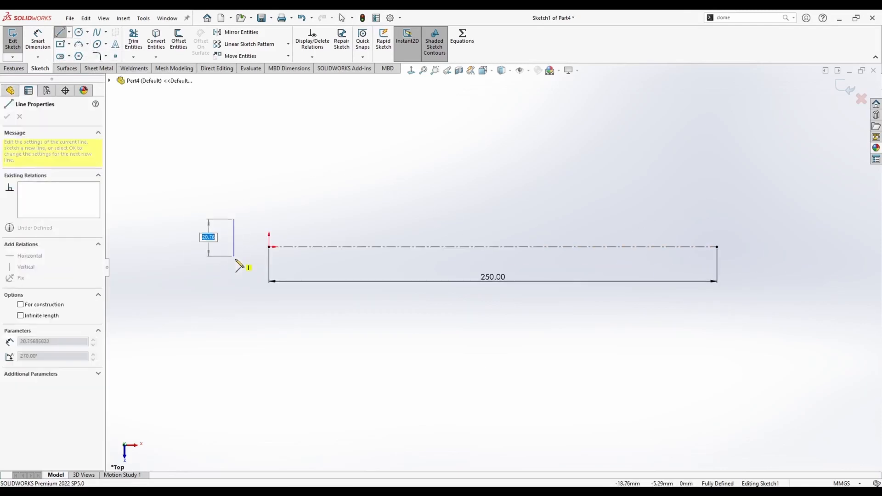
pyautogui.click(234, 264)
pyautogui.press('Escape')
pyautogui.click(234, 240)
pyautogui.keyDown('ctrl'); pyautogui.click(269, 247); pyautogui.keyUp('ctrl')
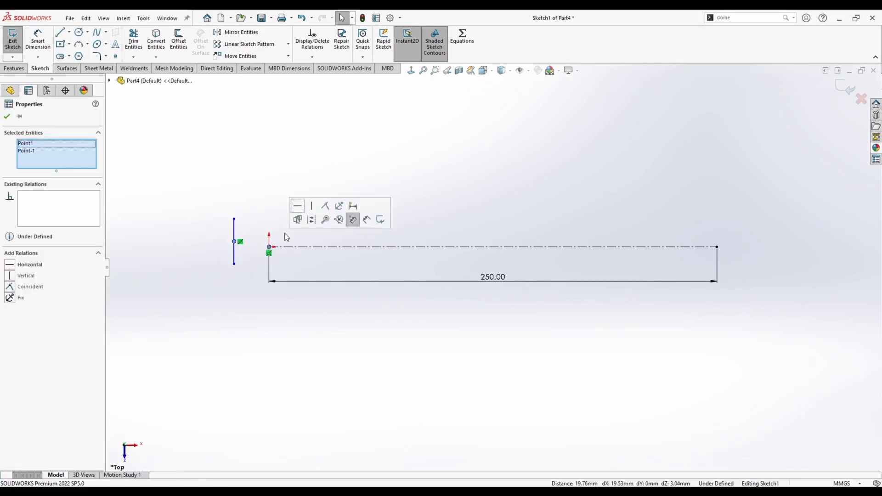
pyautogui.click(324, 206)
pyautogui.press('Escape')
# Dimension the left vertical line's length as 6 mm.
pyautogui.click(41, 42)
pyautogui.click(269, 258)
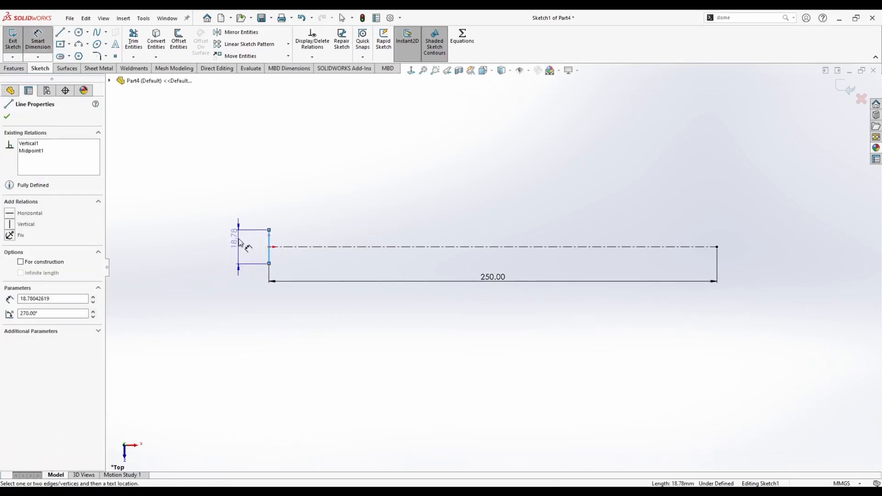
pyautogui.click(238, 245)
pyautogui.write('6')
pyautogui.press('Return')
pyautogui.press('Escape')
# Draw a vertical line at the centreline's right end and relate its midpoint to that endpoint.
pyautogui.click(60, 33)
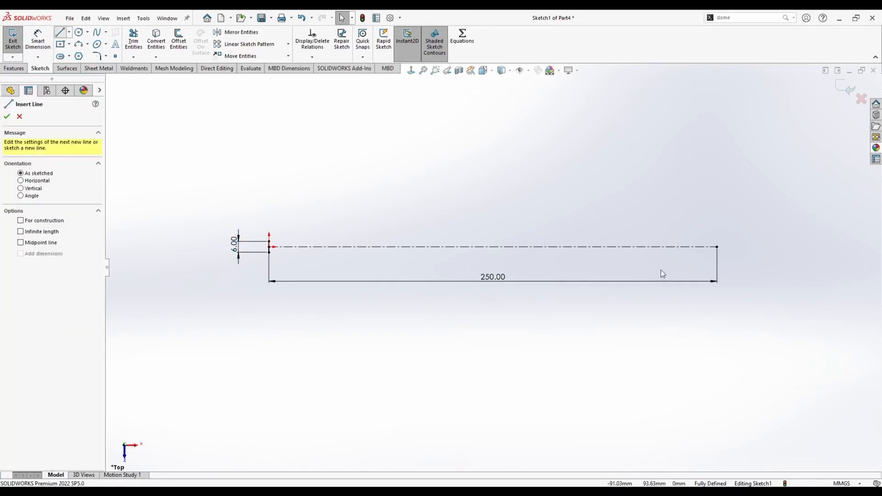
pyautogui.click(726, 228)
pyautogui.click(727, 267)
pyautogui.press('Escape')
pyautogui.click(727, 247)
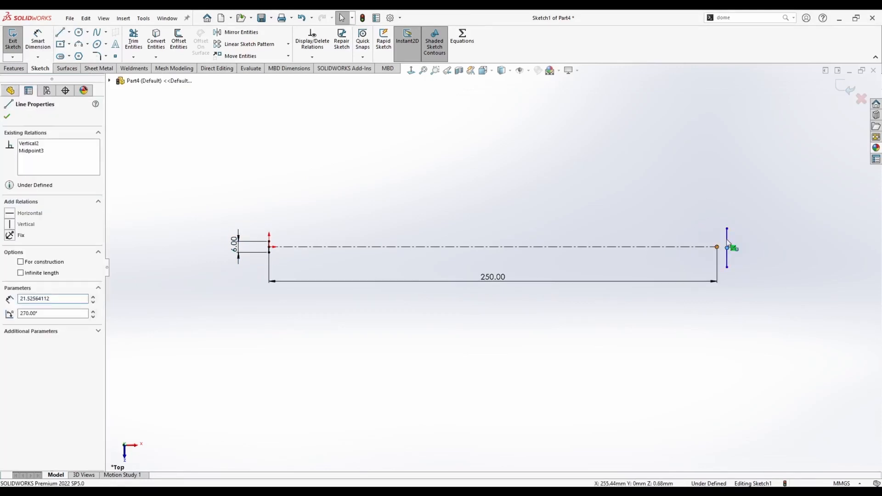
pyautogui.keyDown('ctrl'); pyautogui.click(716, 247); pyautogui.keyUp('ctrl')
pyautogui.click(770, 206)
pyautogui.press('Escape')
# Make the right vertical line equal in length to the left 6 mm line.
pyautogui.click(717, 239)
pyautogui.scroll(-3, 322, 251)
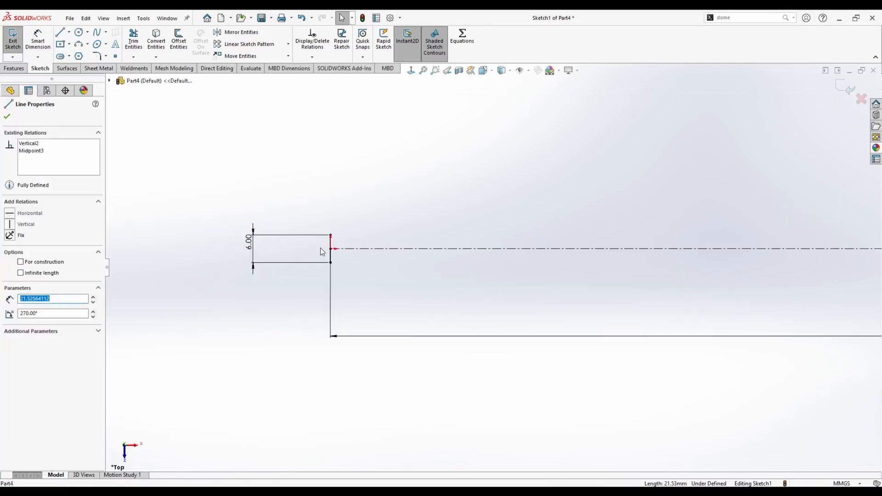
pyautogui.keyDown('ctrl'); pyautogui.click(331, 240); pyautogui.keyUp('ctrl')
pyautogui.click(425, 201)
pyautogui.scroll(4, 585, 217)
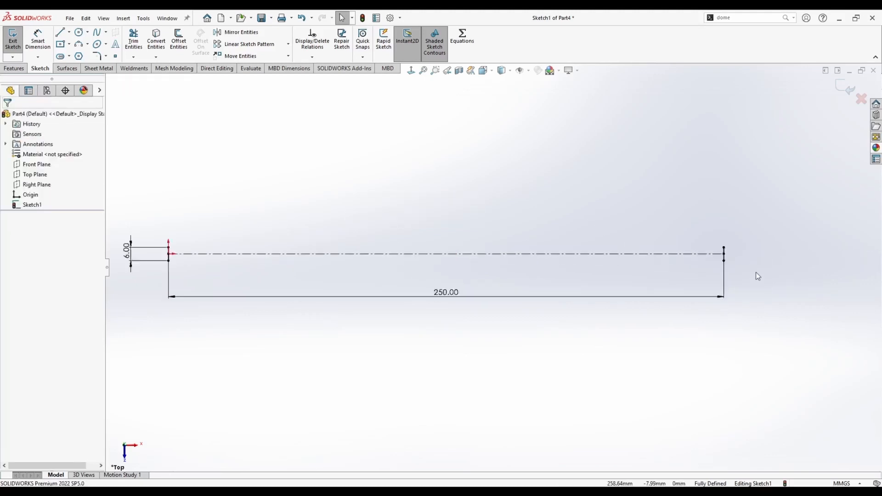
pyautogui.scroll(-6, 756, 272)
pyautogui.rightClick(534, 224)
pyautogui.click(557, 210)
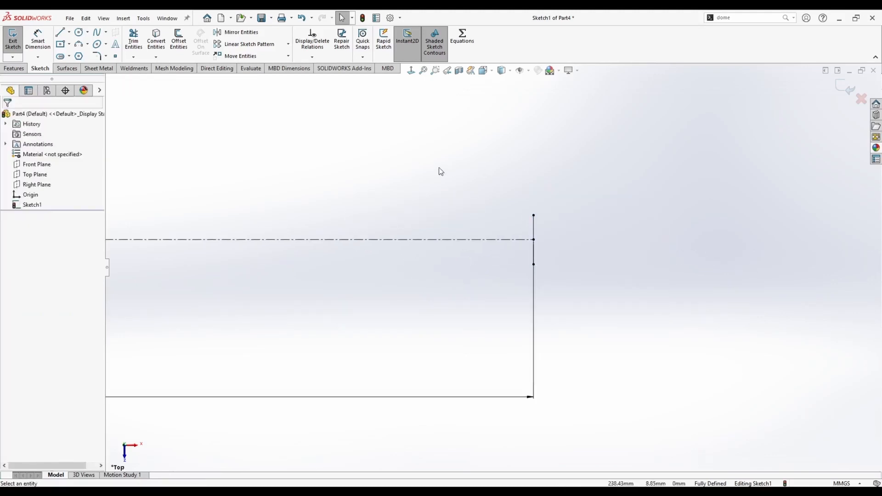
# Draw a 160 mm horizontal line from the top end of the left vertical line.
pyautogui.press('f')
pyautogui.press('l')
pyautogui.click(300, 249)
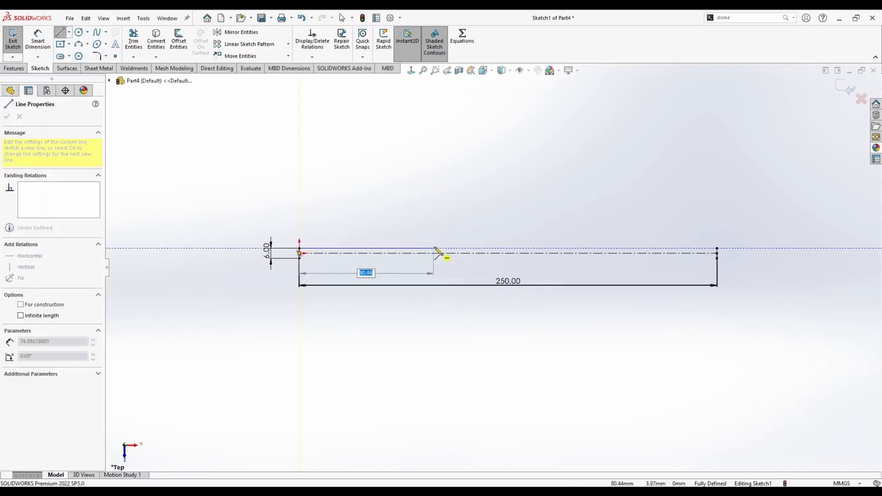
pyautogui.write('160')
pyautogui.press('Return')
pyautogui.press('Escape')
pyautogui.moveTo(436, 270); pyautogui.dragTo(444, 222)
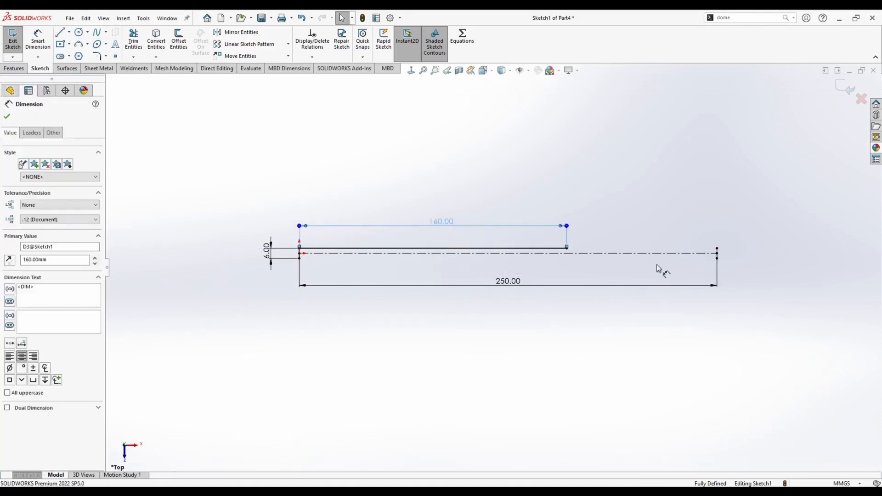
pyautogui.press('Escape')
# Draw a spline from the 160 mm line's right end through three curving points to the top of the right vertical line.
pyautogui.scroll(-4, 734, 261)
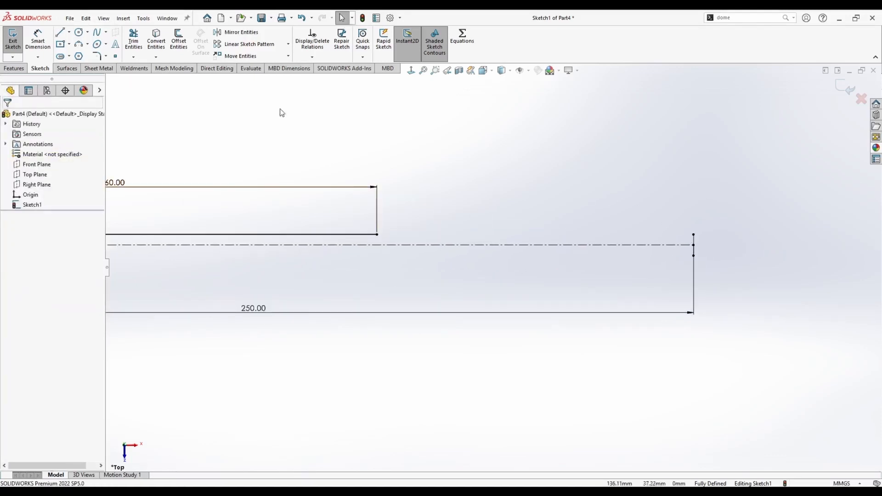
pyautogui.click(98, 34)
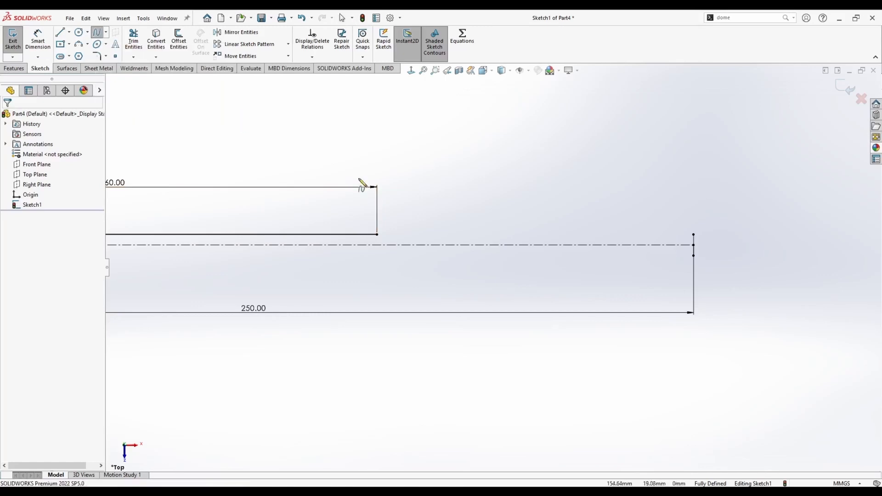
pyautogui.click(377, 234)
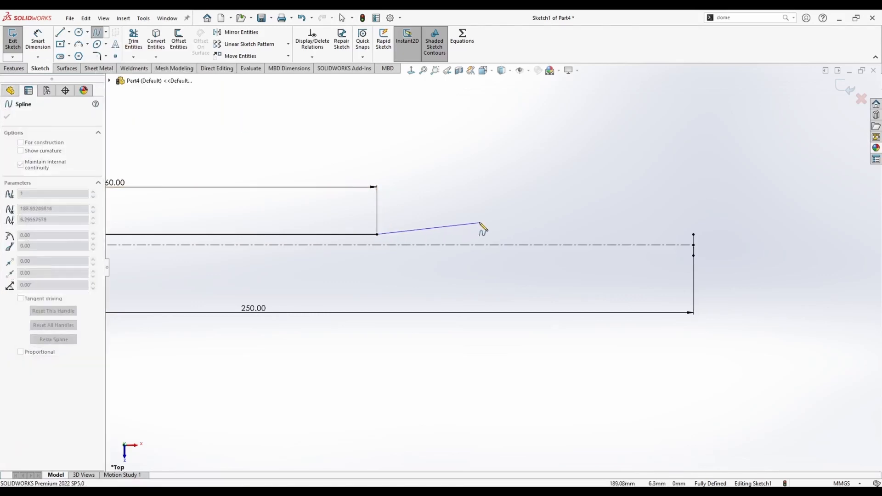
pyautogui.click(479, 222)
pyautogui.click(560, 168)
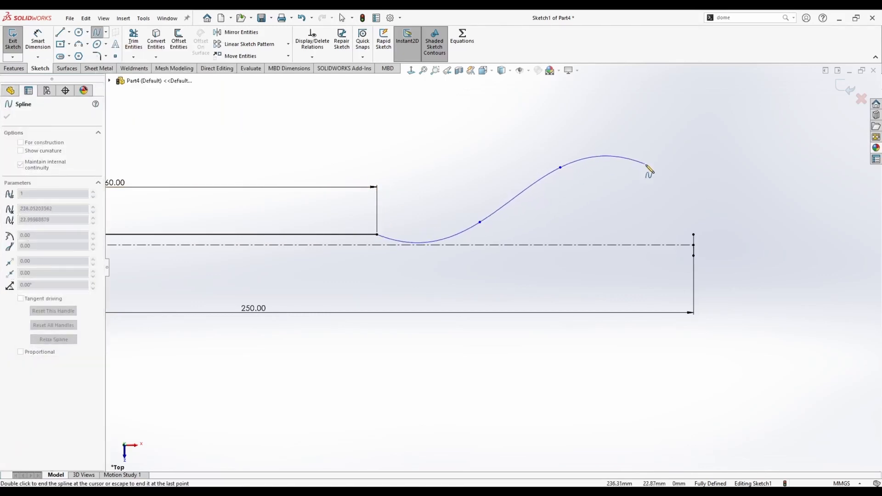
pyautogui.click(660, 170)
pyautogui.doubleClick(694, 235)
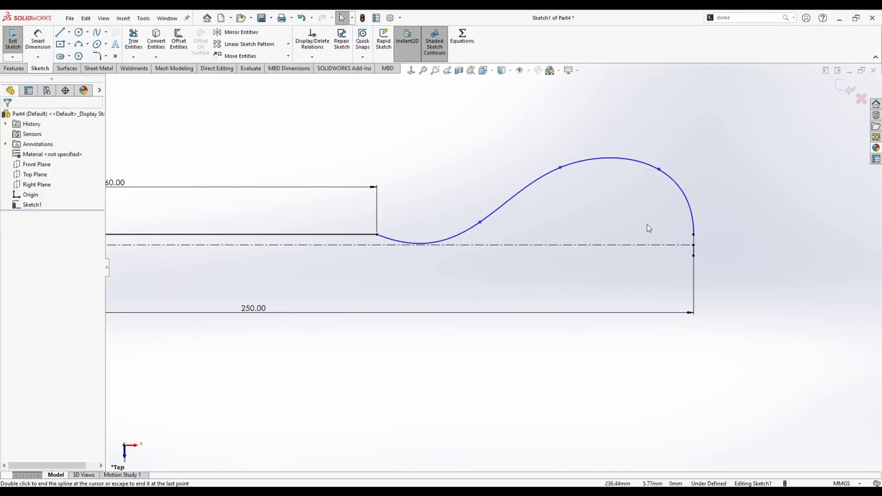
# Make the spline tangent to the right vertical line.
pyautogui.click(693, 225)
pyautogui.scroll(-3, 735, 234)
pyautogui.keyDown('ctrl'); pyautogui.click(648, 248); pyautogui.keyUp('ctrl')
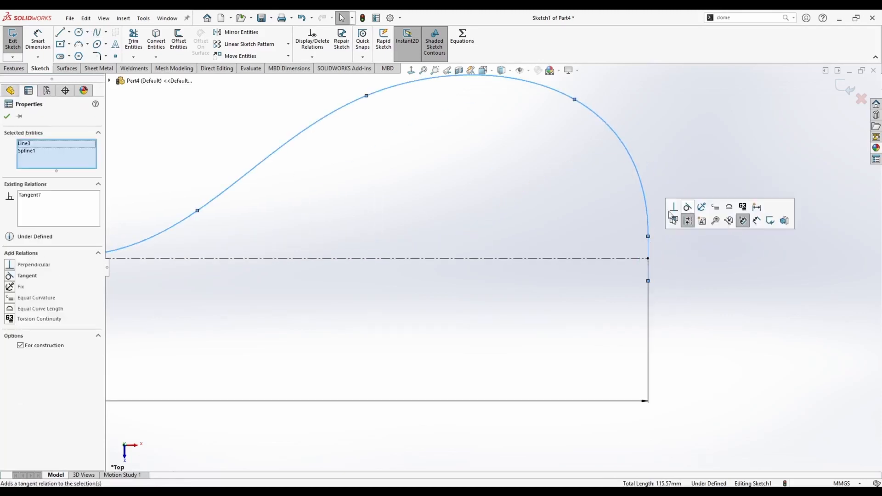
pyautogui.press('Escape')
# Make the spline tangent to the 160 mm horizontal line where they meet.
pyautogui.scroll(3, 298, 189)
pyautogui.scroll(-2, 142, 236)
pyautogui.click(223, 256)
pyautogui.keyDown('ctrl'); pyautogui.click(201, 253); pyautogui.keyUp('ctrl')
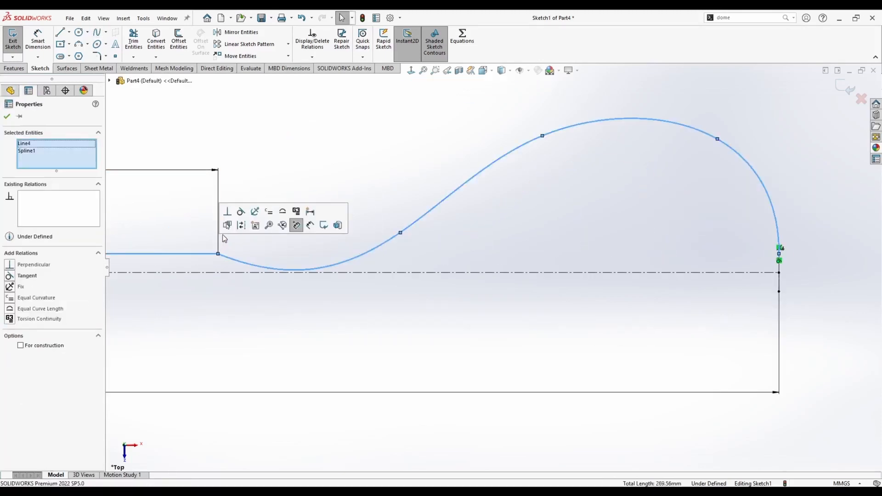
pyautogui.click(241, 212)
pyautogui.press('Escape')
pyautogui.scroll(4, 395, 244)
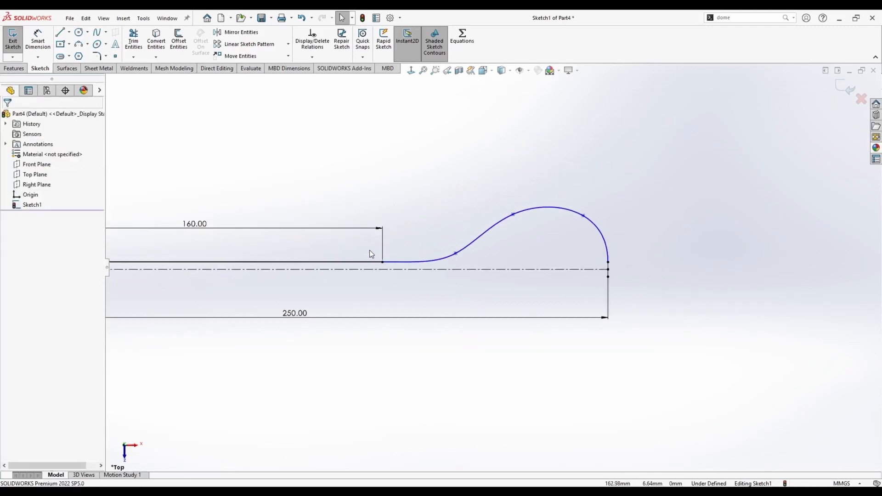
# Mirror the 160 mm line and the spline about the horizontal centreline.
pyautogui.press('f')
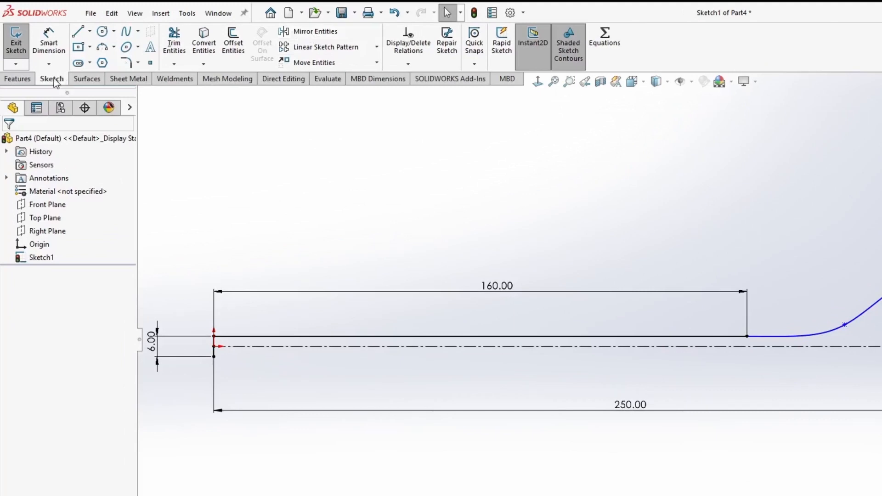
pyautogui.click(316, 35)
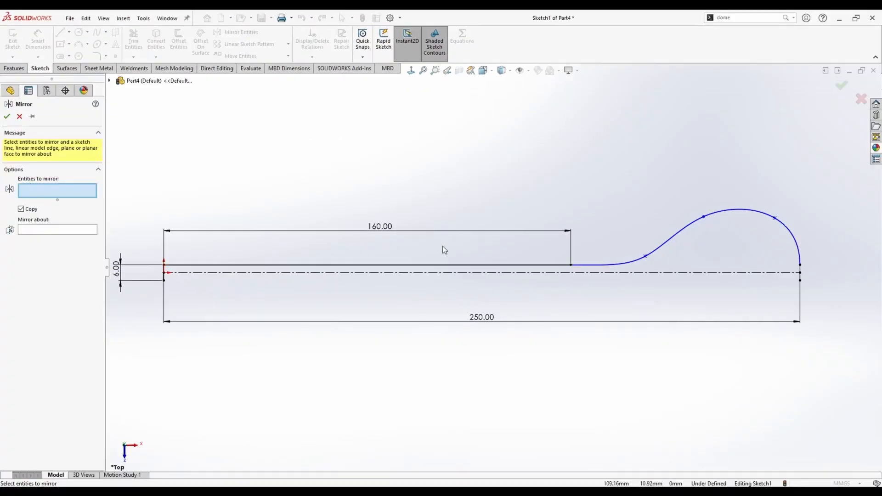
pyautogui.click(455, 265)
pyautogui.click(605, 265)
pyautogui.click(80, 236)
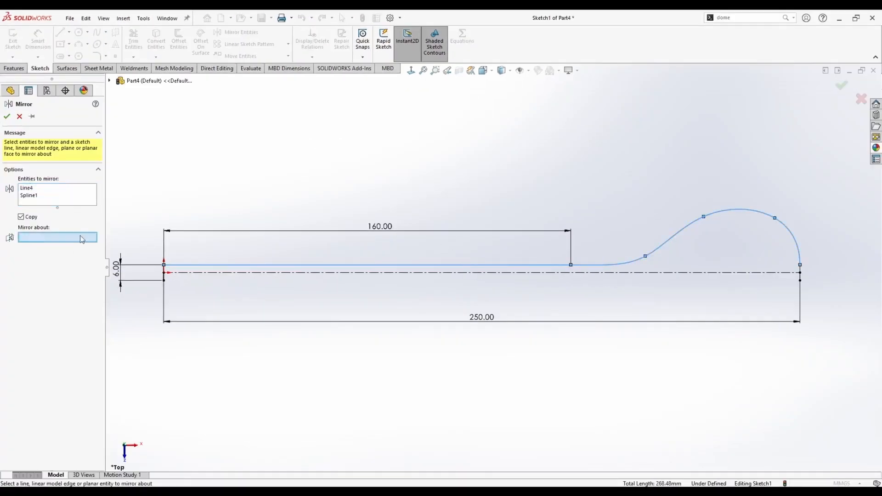
pyautogui.click(393, 273)
pyautogui.press('Return')
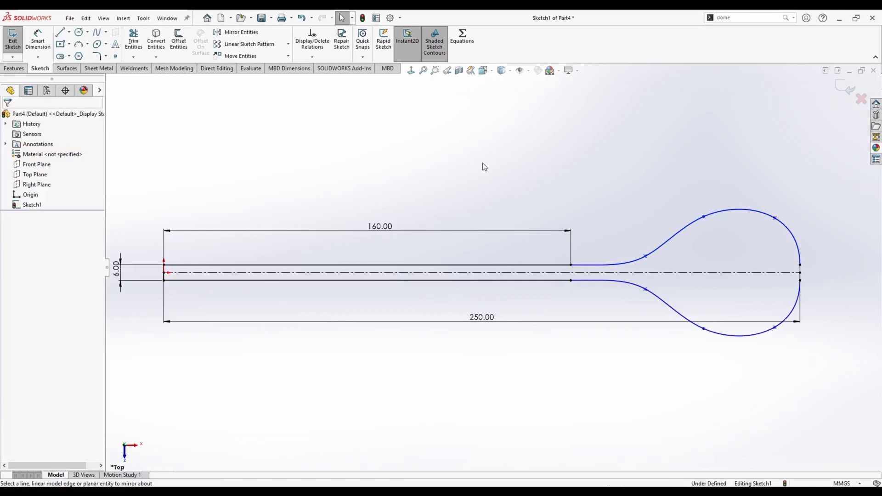
# Exit the sketch and save the part as Handle 2.
pyautogui.click(840, 87)
pyautogui.hotkey('ctrl', 's')
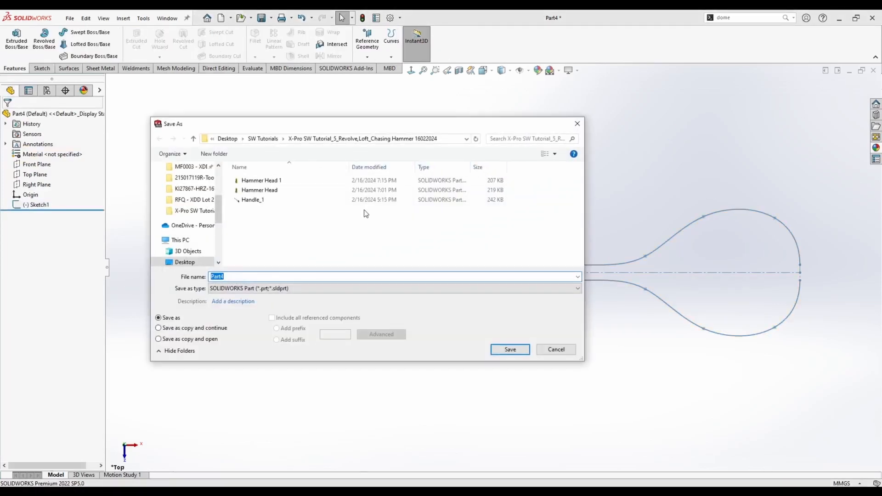
pyautogui.write('Han')
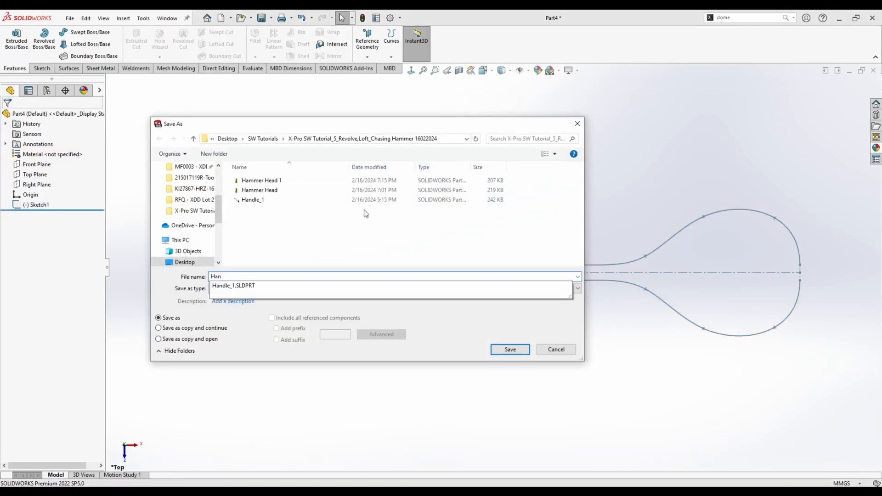
pyautogui.write('dle 2')
pyautogui.press('Return')
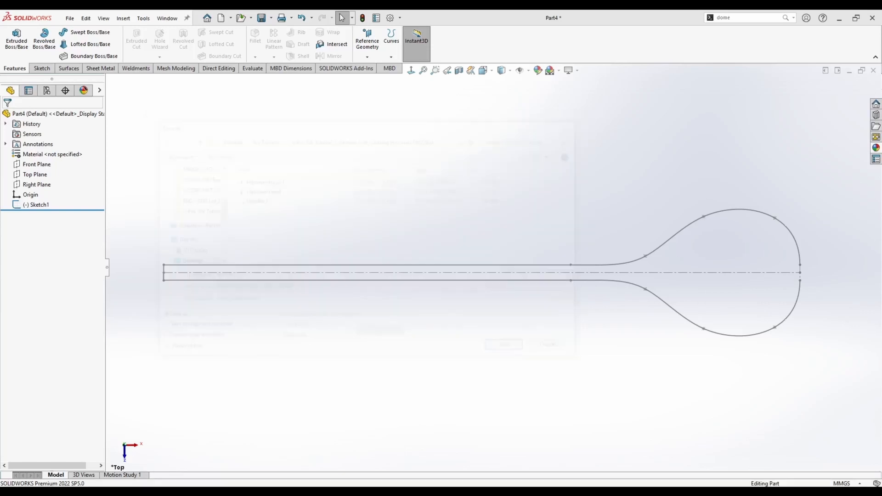
# Start a new sketch on the Front Plane and view it normal to the plane.
pyautogui.moveTo(350, 353); pyautogui.dragTo(358, 177, button='middle')
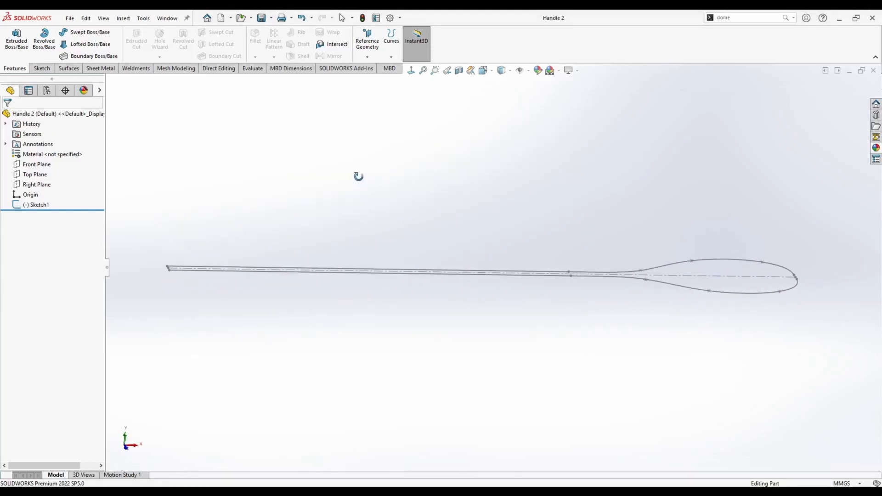
pyautogui.scroll(3, 306, 220)
pyautogui.moveTo(307, 221); pyautogui.dragTo(305, 214, button='middle')
pyautogui.rightClick(32, 164)
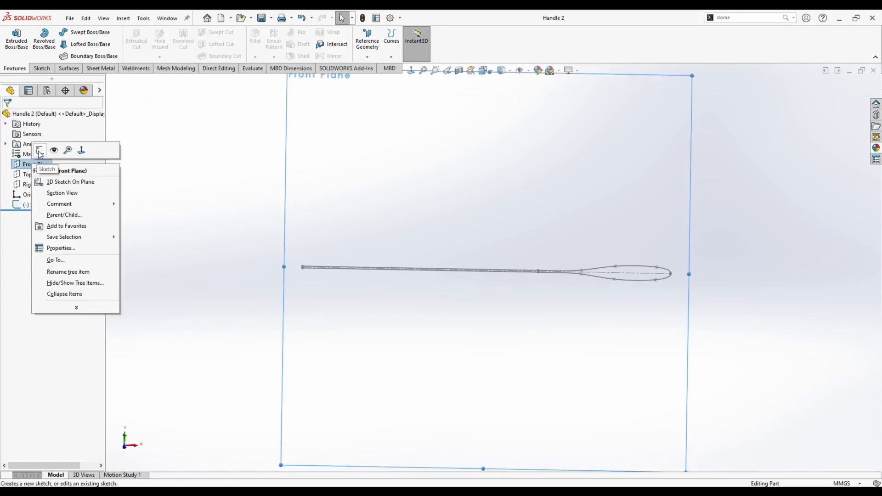
pyautogui.click(40, 151)
pyautogui.press('space')
pyautogui.click(315, 284)
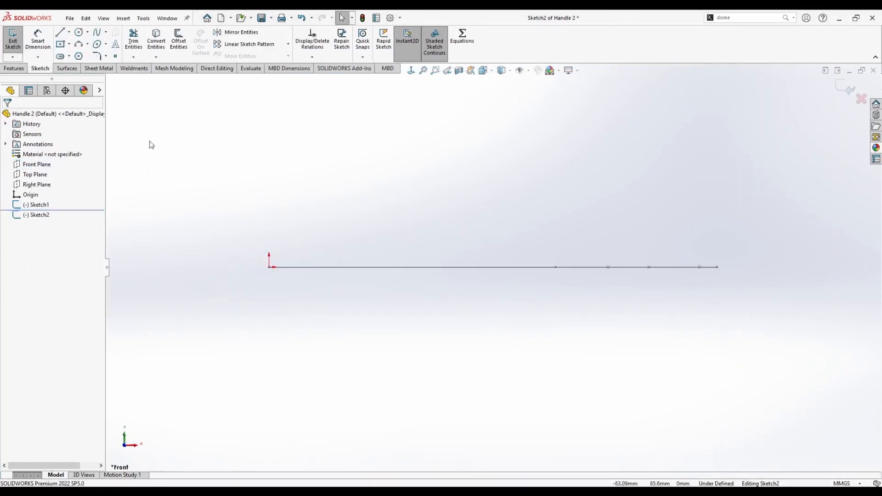
# Draw a vertical line beside the origin and make its midpoint coincident with the origin.
pyautogui.click(64, 35)
pyautogui.scroll(-2, 289, 251)
pyautogui.click(290, 246)
pyautogui.click(289, 290)
pyautogui.press('Escape')
pyautogui.scroll(-3, 313, 270)
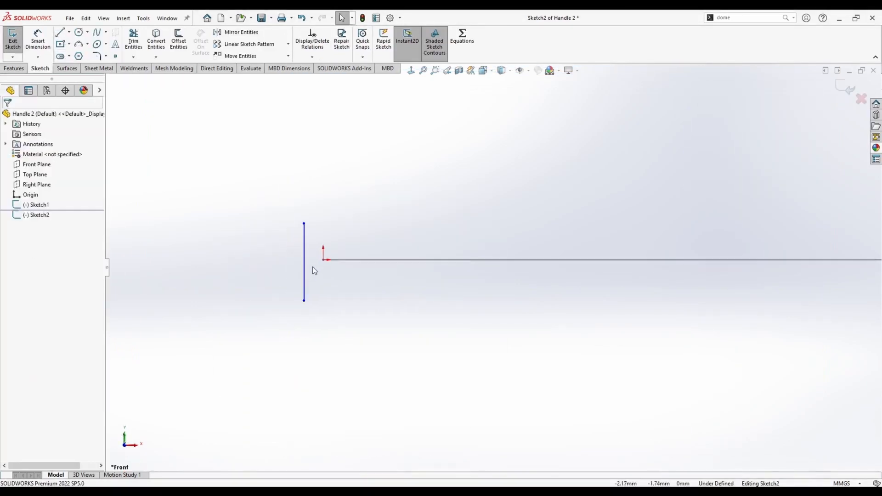
pyautogui.click(305, 261)
pyautogui.keyDown('ctrl'); pyautogui.click(323, 259); pyautogui.keyUp('ctrl')
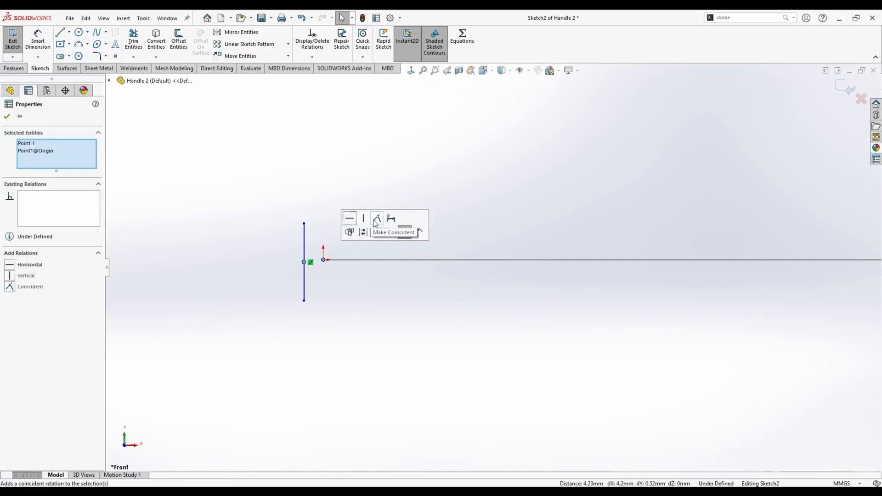
pyautogui.click(376, 219)
# Dimension the vertical line's length as 6 mm.
pyautogui.moveTo(279, 299); pyautogui.dragTo(275, 227, button='right')
pyautogui.click(323, 236)
pyautogui.click(300, 237)
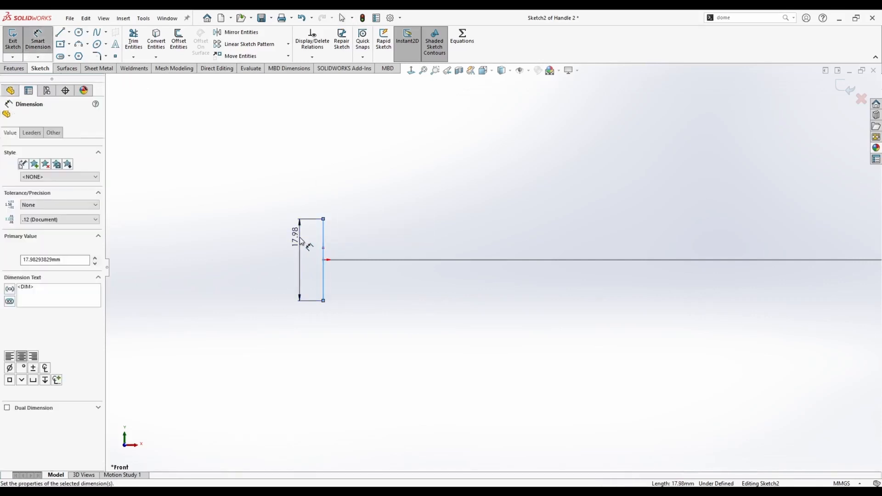
pyautogui.write('6')
pyautogui.press('Return')
pyautogui.press('Escape')
# Draw a vertical line at the far end and make its midpoint coincident with Sketch1's centreline endpoint.
pyautogui.scroll(6, 516, 250)
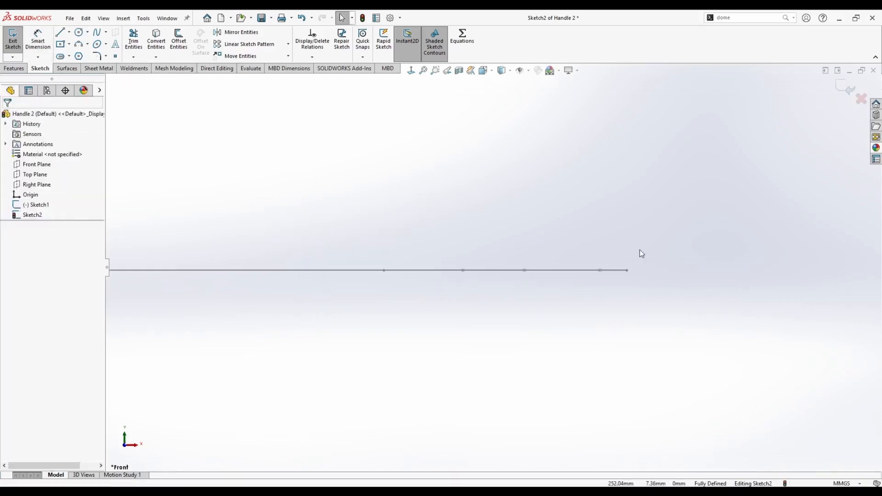
pyautogui.click(62, 32)
pyautogui.click(657, 223)
pyautogui.click(657, 292)
pyautogui.press('Escape')
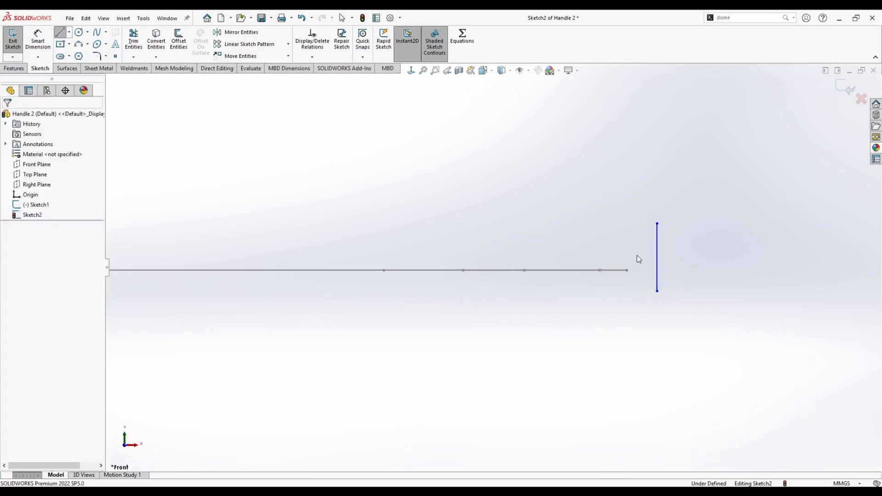
pyautogui.moveTo(624, 246)
pyautogui.mouseDown(button='middle')
pyautogui.moveTo(639, 251)
pyautogui.moveTo(639, 239)
pyautogui.mouseUp(button='middle')
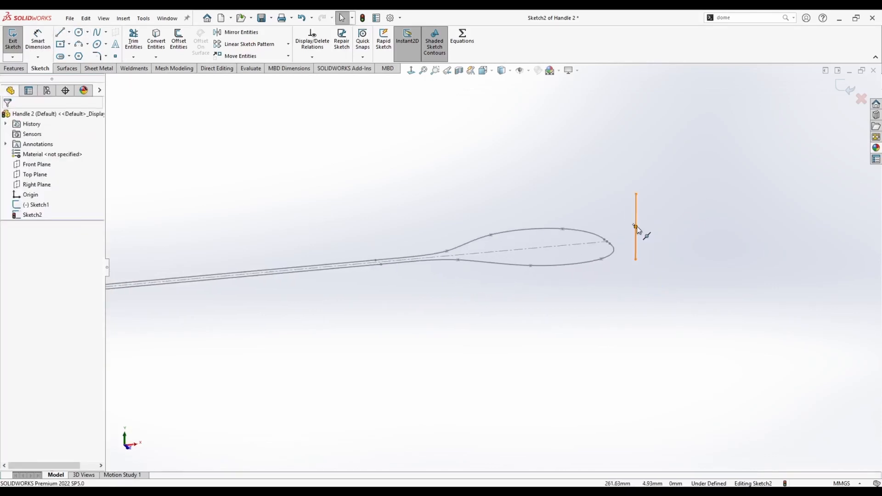
pyautogui.click(636, 233)
pyautogui.scroll(-3, 607, 244)
pyautogui.keyDown('ctrl'); pyautogui.click(564, 251); pyautogui.keyUp('ctrl')
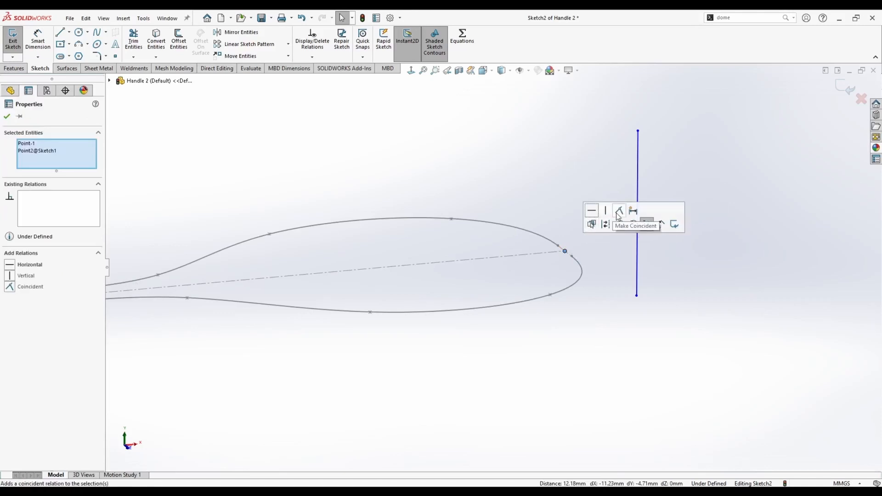
pyautogui.click(619, 210)
# Inspect the new sketch lines against the Sketch1 profile at both ends.
pyautogui.click(566, 191)
pyautogui.scroll(5, 404, 227)
pyautogui.scroll(-7, 341, 257)
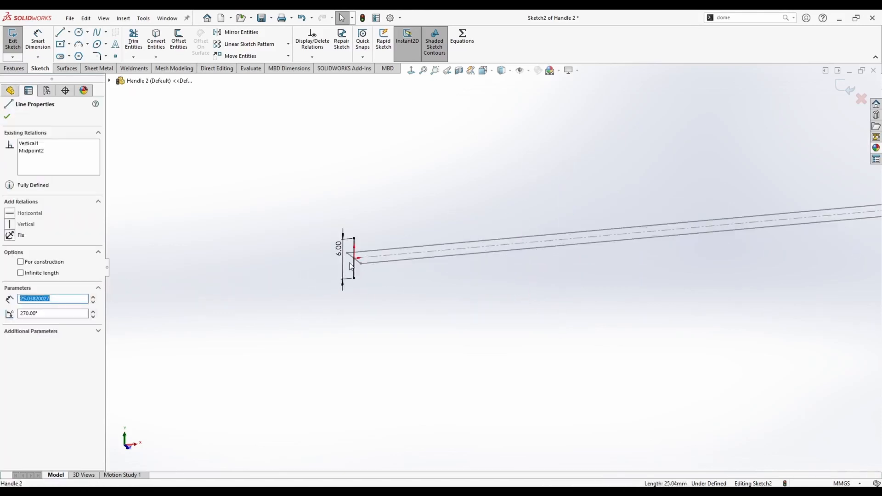
pyautogui.keyDown('ctrl'); pyautogui.click(379, 222); pyautogui.keyUp('ctrl')
pyautogui.click(476, 182)
pyautogui.scroll(5, 692, 219)
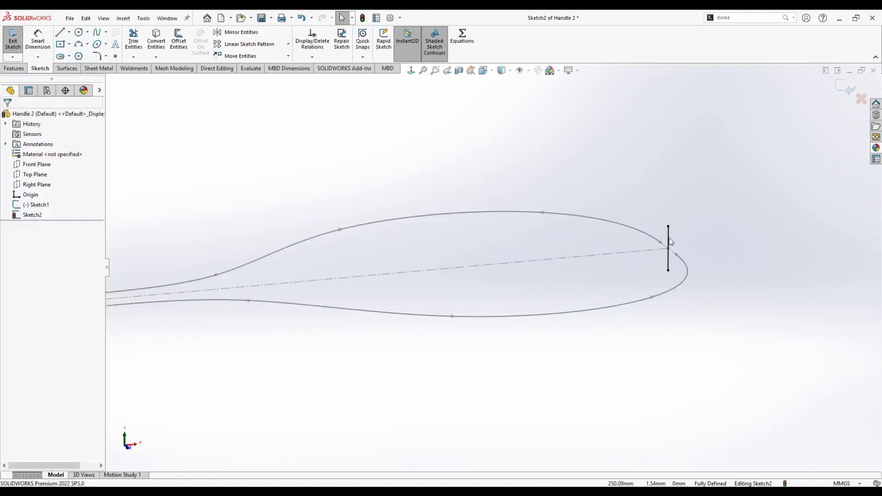
pyautogui.scroll(-5, 641, 231)
pyautogui.scroll(5, 468, 269)
# Draw a horizontal line from the left vertical line's top to the end of Sketch1's 160 mm segment.
pyautogui.press('space')
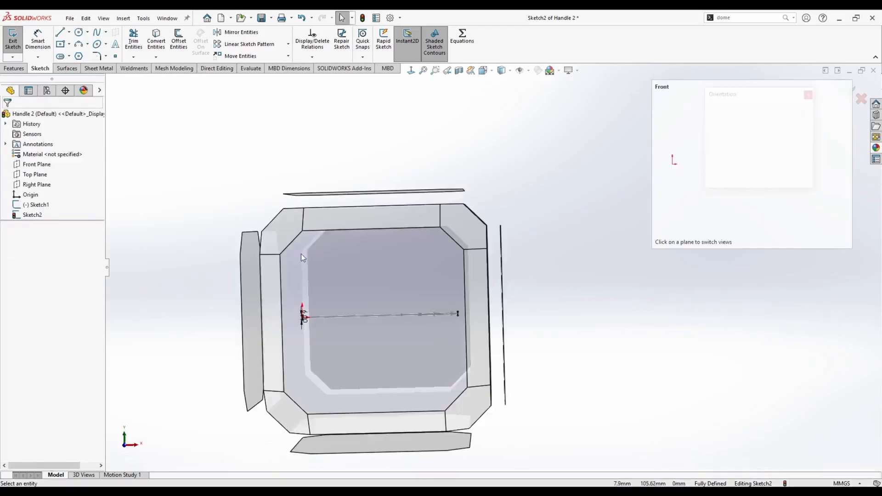
pyautogui.click(370, 272)
pyautogui.press('l')
pyautogui.scroll(-3, 373, 264)
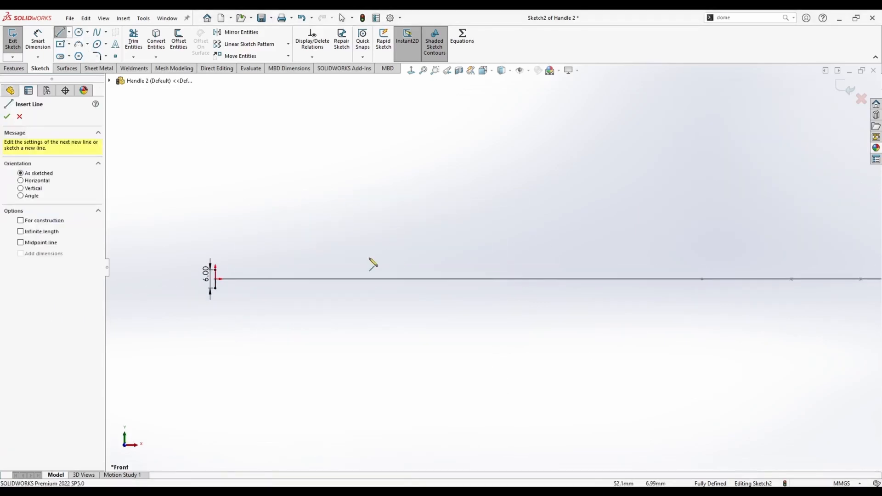
pyautogui.click(215, 269)
pyautogui.click(702, 270)
pyautogui.press('Escape')
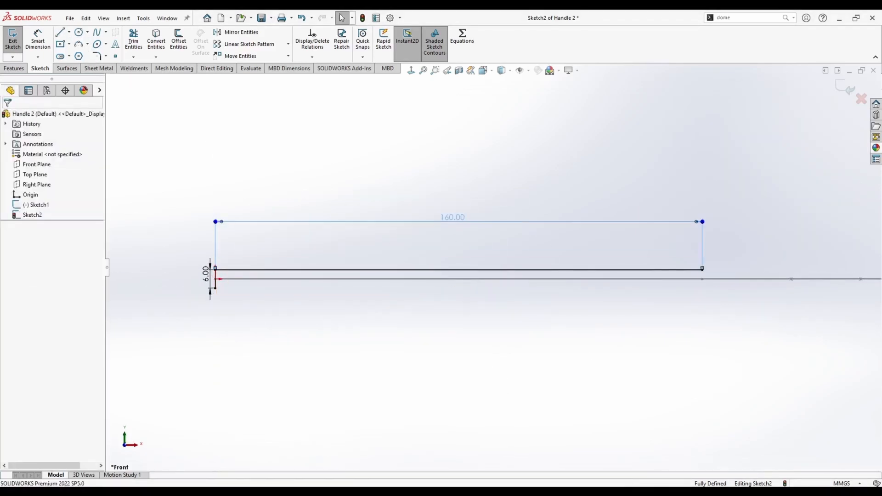
# Draw a horizontal line from the left vertical line's bottom end and make it equal to the top line.
pyautogui.press('l')
pyautogui.click(216, 287)
pyautogui.click(693, 288)
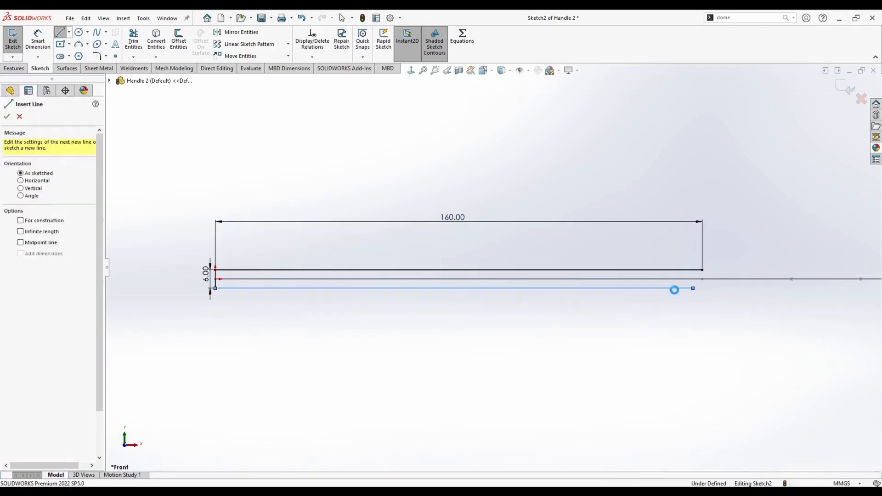
pyautogui.press('Escape')
pyautogui.click(664, 270)
pyautogui.keyDown('ctrl'); pyautogui.click(666, 288); pyautogui.keyUp('ctrl')
pyautogui.click(758, 231)
# Draw a spline from the top horizontal line's end up through a bulge to the top of the far vertical line.
pyautogui.scroll(2, 621, 262)
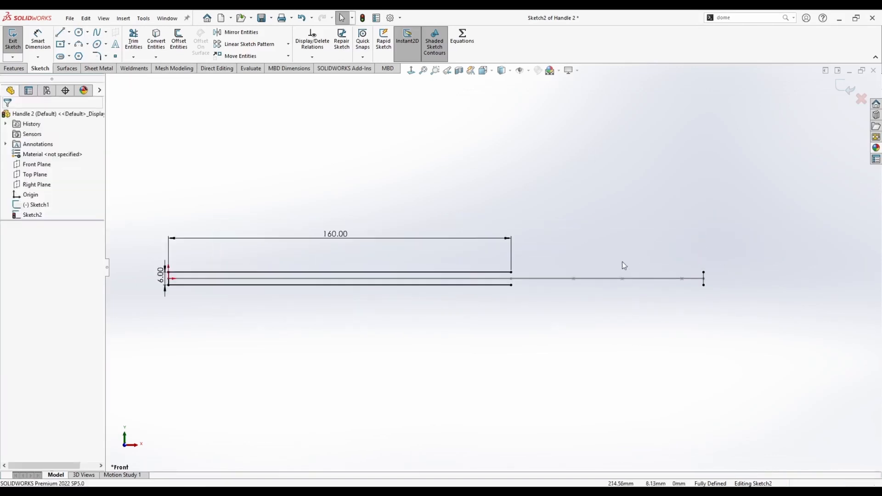
pyautogui.scroll(-3, 623, 264)
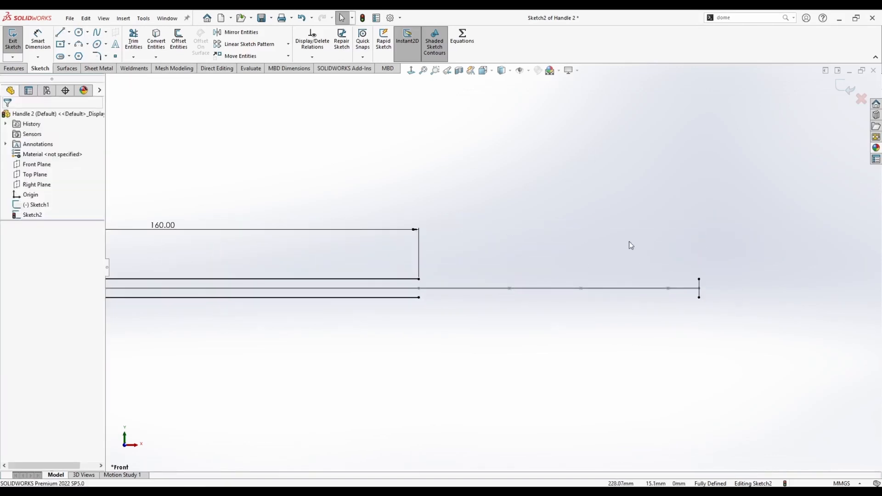
pyautogui.click(98, 33)
pyautogui.click(369, 288)
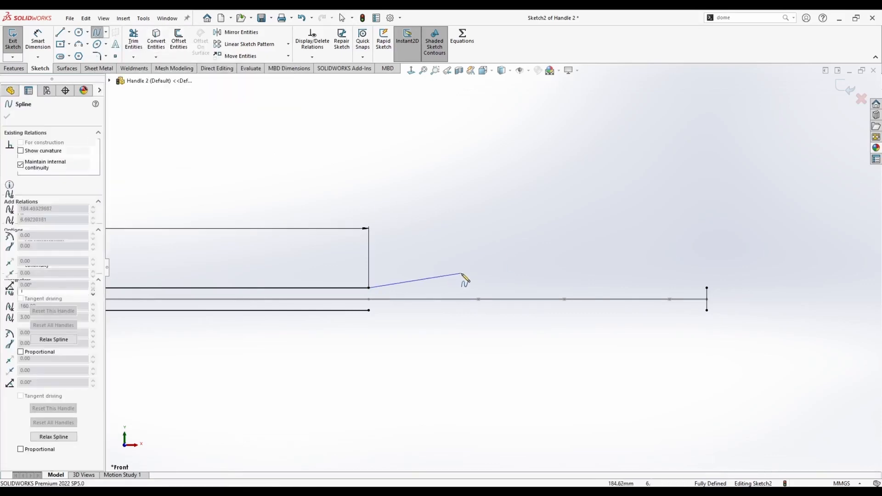
pyautogui.click(482, 273)
pyautogui.click(541, 242)
pyautogui.click(590, 206)
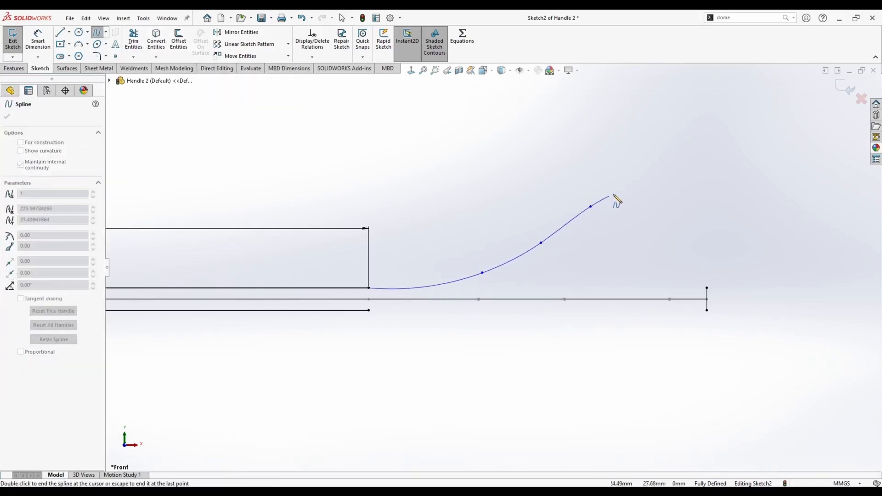
pyautogui.click(676, 214)
pyautogui.doubleClick(707, 288)
pyautogui.press('Escape')
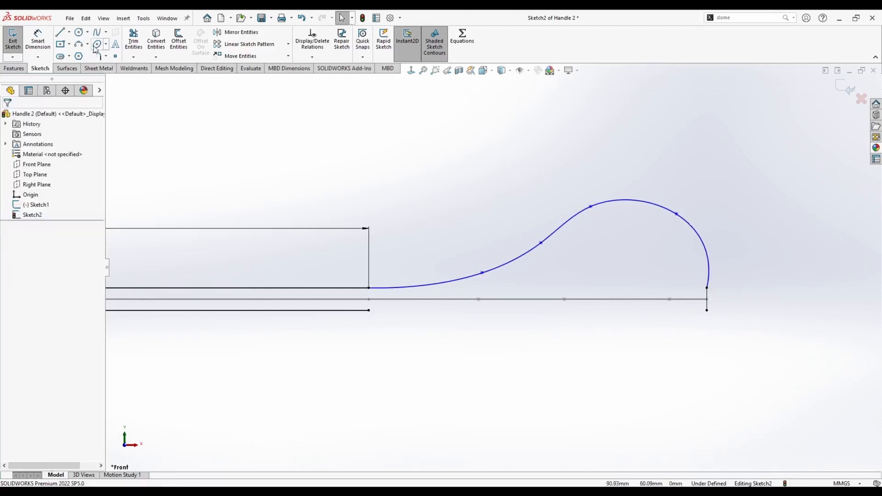
# Draw a second spline from the bottom horizontal line's end down through a matching bulge to the vertical line's bottom.
pyautogui.click(368, 311)
pyautogui.click(474, 319)
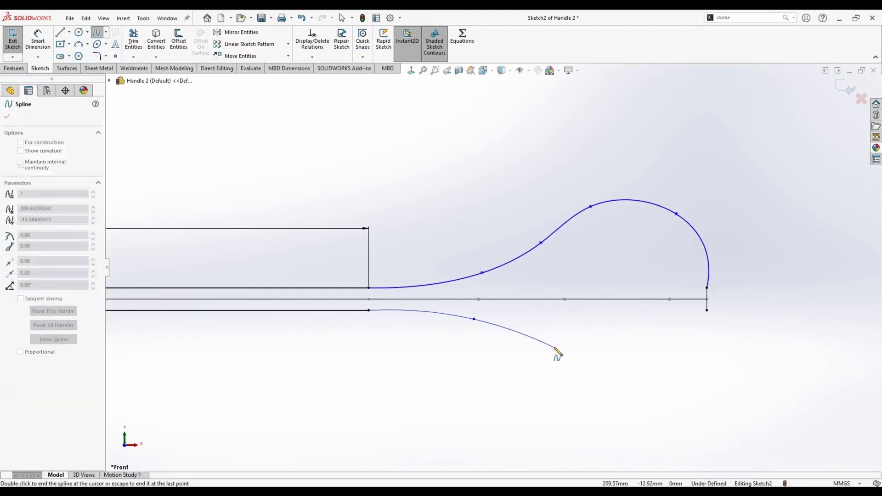
pyautogui.click(594, 367)
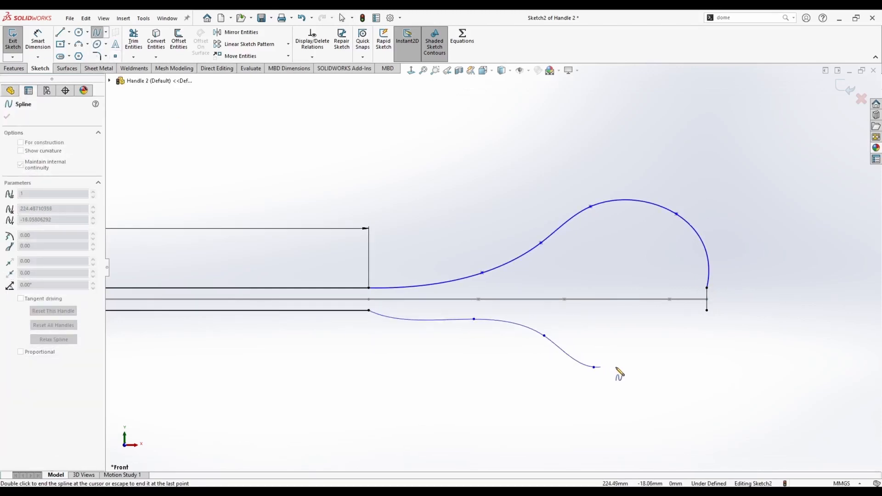
pyautogui.click(675, 347)
pyautogui.doubleClick(706, 310)
pyautogui.press('Escape')
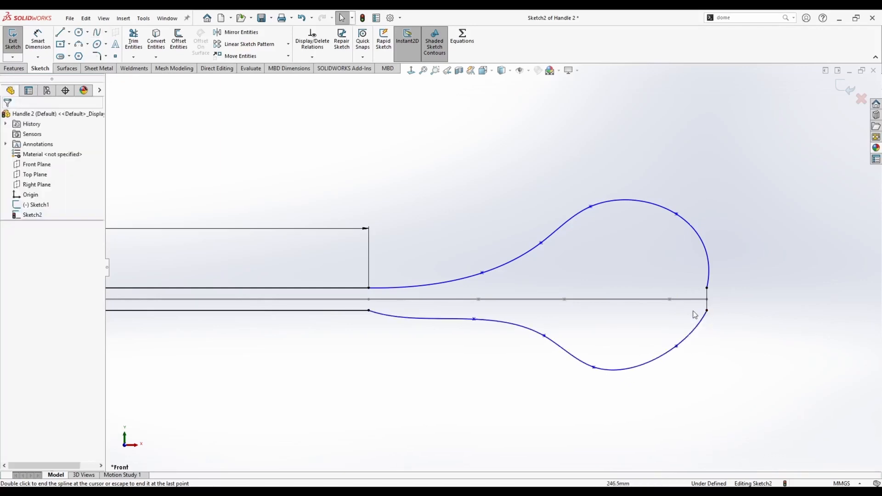
# Make both splines tangent to the far vertical construction line at their ends.
pyautogui.click(708, 278)
pyautogui.keyDown('ctrl'); pyautogui.click(707, 296); pyautogui.keyUp('ctrl')
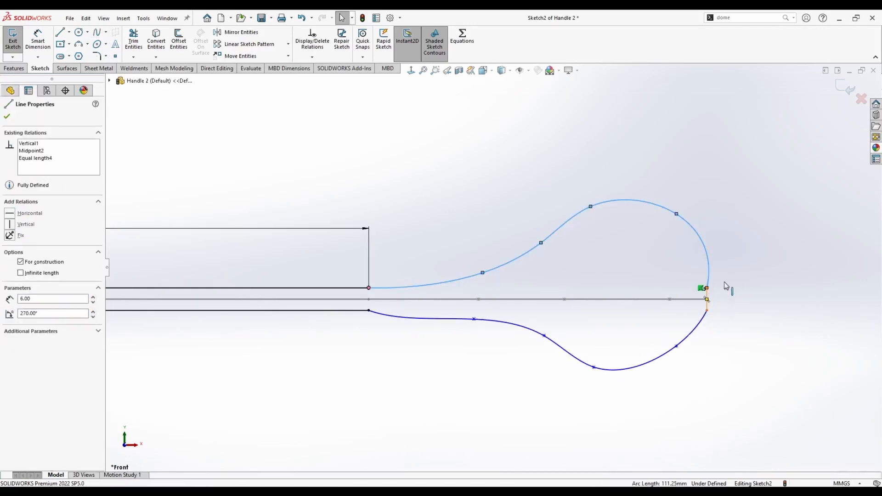
pyautogui.click(752, 252)
pyautogui.click(729, 220)
pyautogui.scroll(-5, 752, 301)
pyautogui.click(638, 318)
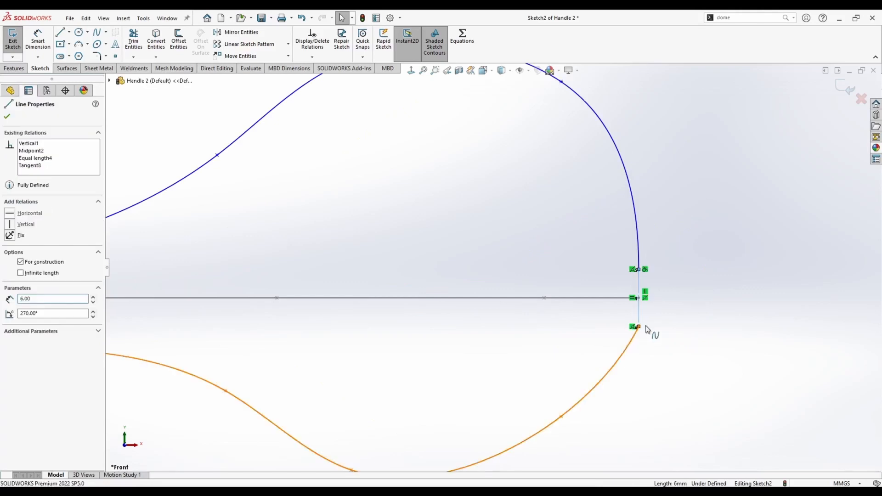
pyautogui.keyDown('ctrl'); pyautogui.click(630, 341); pyautogui.keyUp('ctrl')
pyautogui.click(673, 298)
pyautogui.click(592, 271)
pyautogui.scroll(7, 464, 243)
pyautogui.scroll(-4, 334, 281)
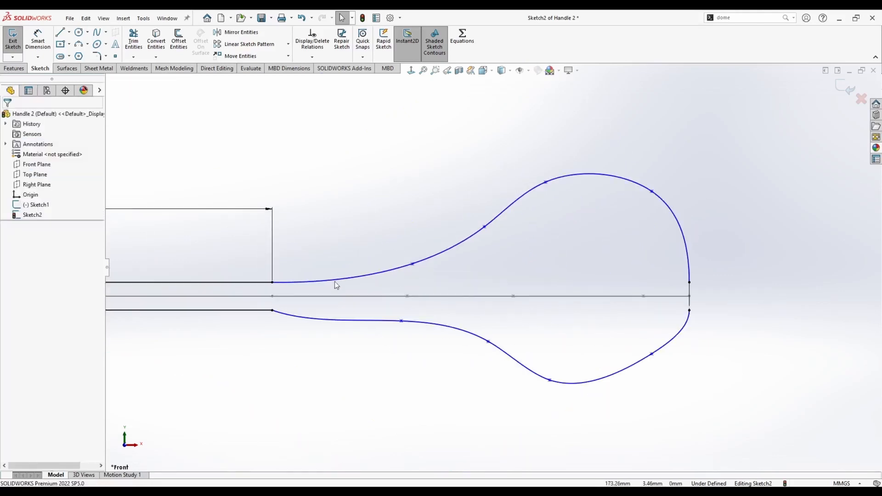
# Make each spline tangent to its horizontal line where they meet, and exit the sketch.
pyautogui.click(281, 315)
pyautogui.keyDown('ctrl'); pyautogui.click(264, 310); pyautogui.keyUp('ctrl')
pyautogui.click(252, 283)
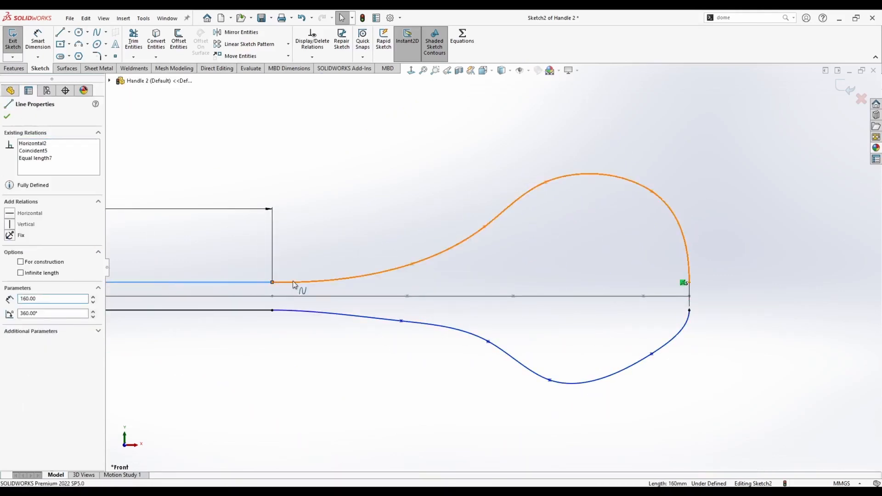
pyautogui.keyDown('ctrl'); pyautogui.click(295, 282); pyautogui.keyUp('ctrl')
pyautogui.click(333, 240)
pyautogui.click(307, 180)
pyautogui.scroll(4, 294, 221)
pyautogui.scroll(2, 236, 259)
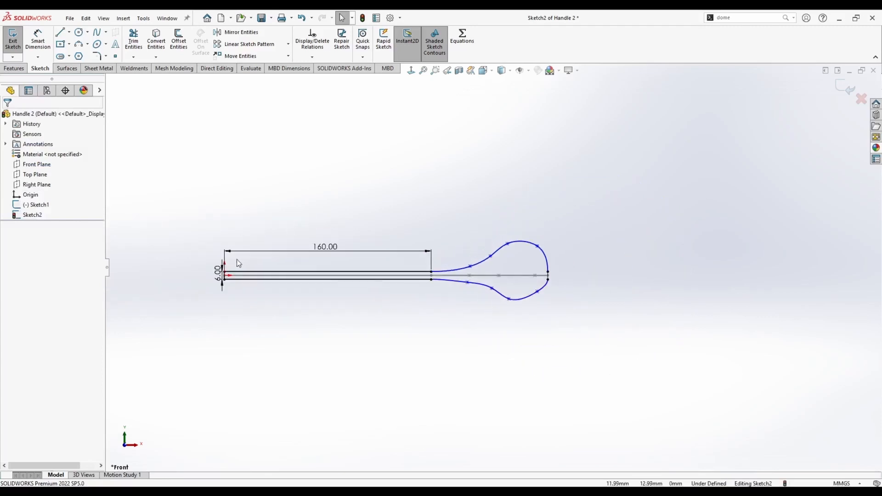
pyautogui.click(845, 87)
# Sketch a circle on the Right Plane centred at the handle's end, sized to reach the profile lines.
pyautogui.moveTo(513, 155)
pyautogui.mouseDown(button='middle')
pyautogui.moveTo(425, 205)
pyautogui.moveTo(462, 210)
pyautogui.mouseUp(button='middle')
pyautogui.moveTo(621, 297); pyautogui.dragTo(590, 290, button='middle')
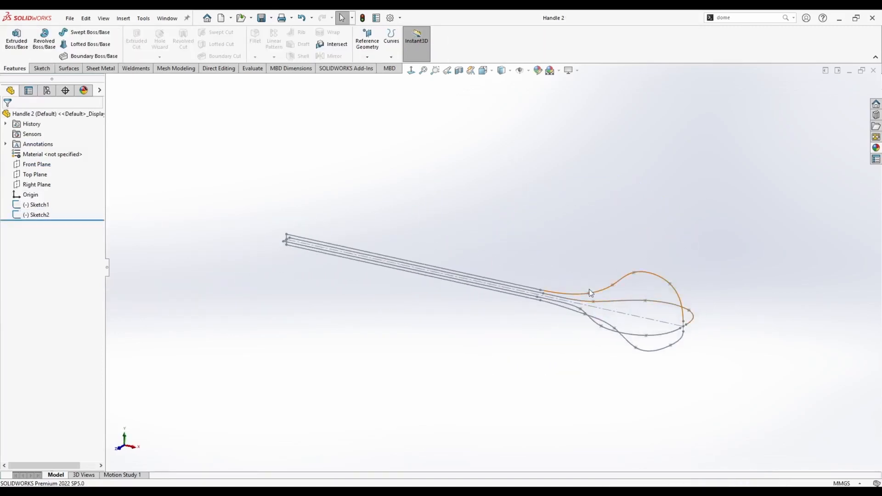
pyautogui.moveTo(527, 304)
pyautogui.mouseDown(button='middle')
pyautogui.moveTo(606, 311)
pyautogui.moveTo(612, 291)
pyautogui.moveTo(606, 317)
pyautogui.mouseUp(button='middle')
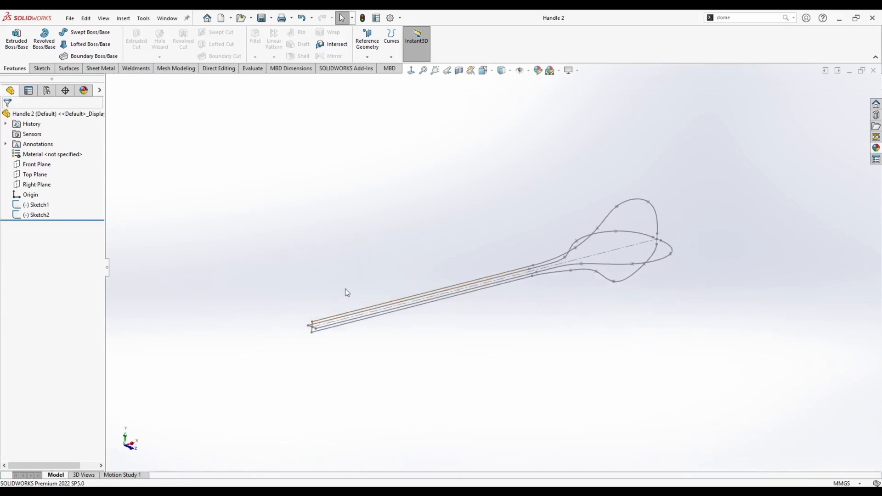
pyautogui.moveTo(345, 289); pyautogui.dragTo(342, 277, button='middle')
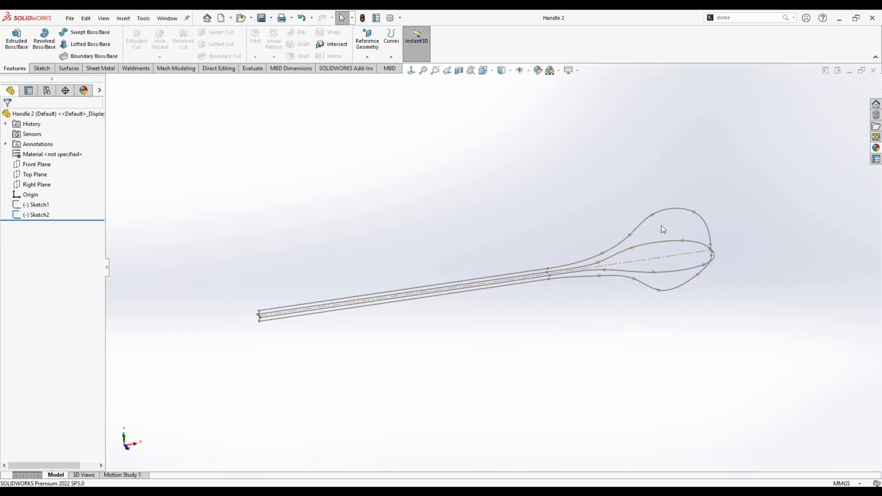
pyautogui.moveTo(435, 261); pyautogui.dragTo(436, 251, button='middle')
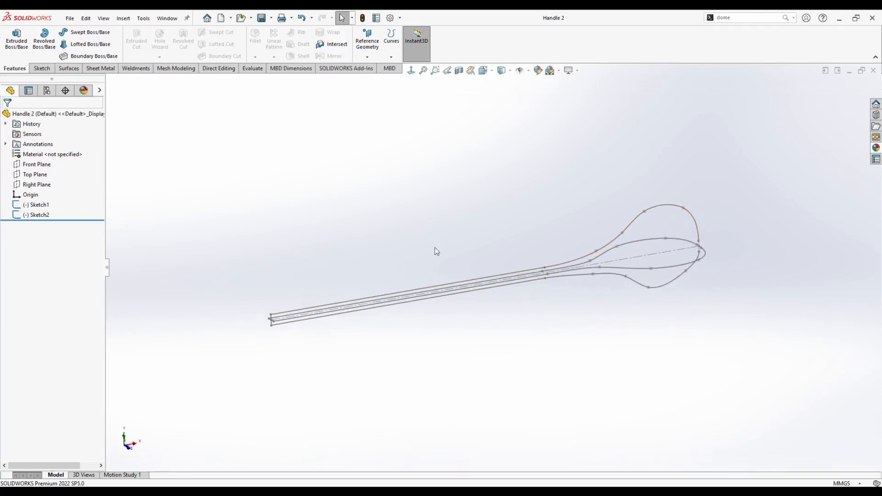
pyautogui.moveTo(509, 256); pyautogui.dragTo(530, 220, button='middle')
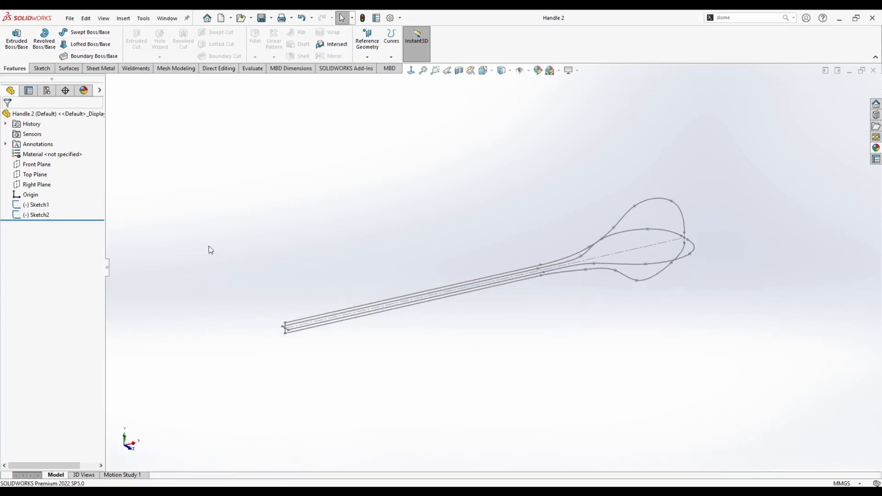
pyautogui.rightClick(34, 189)
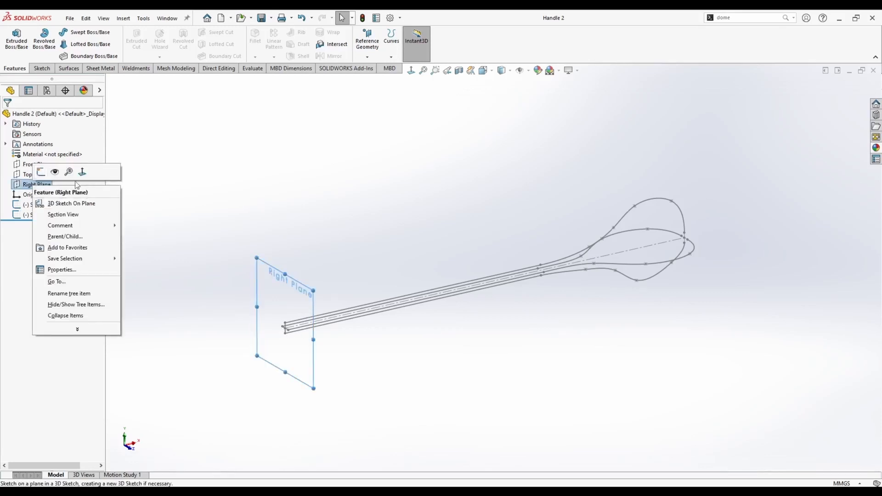
pyautogui.click(41, 172)
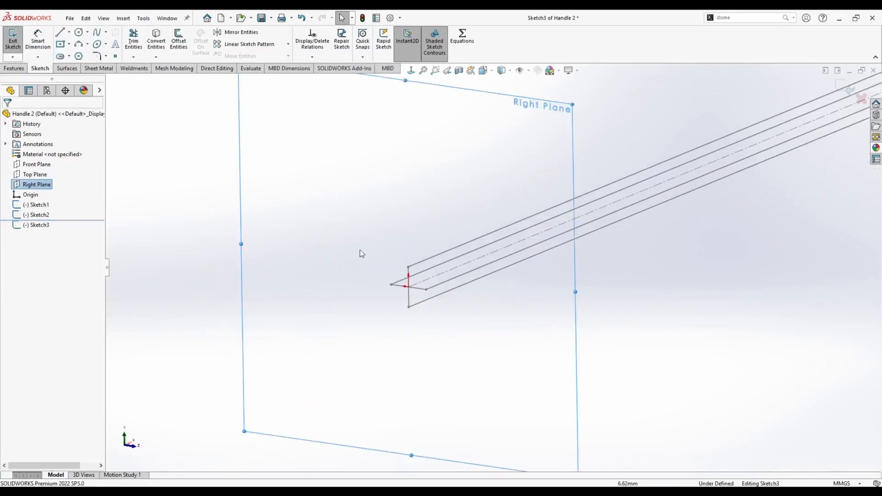
pyautogui.click(80, 33)
pyautogui.click(409, 287)
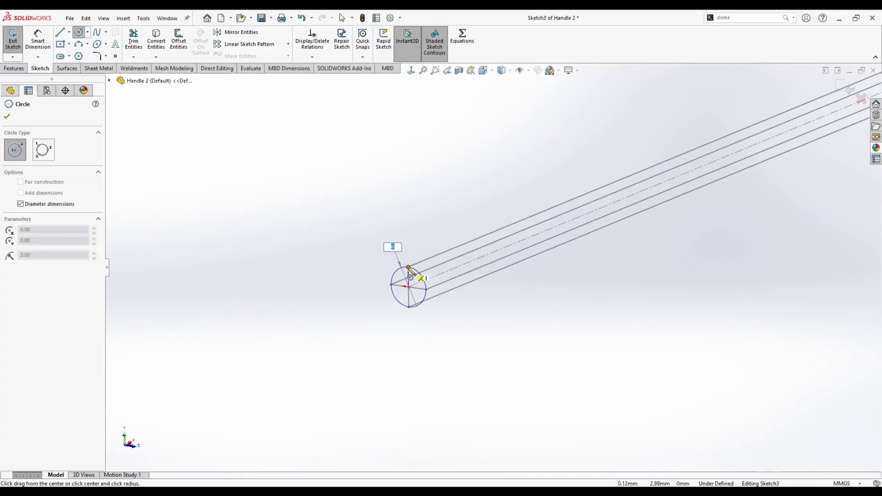
pyautogui.click(408, 268)
pyautogui.press('Escape')
# Exit the circle sketch and save the part.
pyautogui.scroll(3, 452, 238)
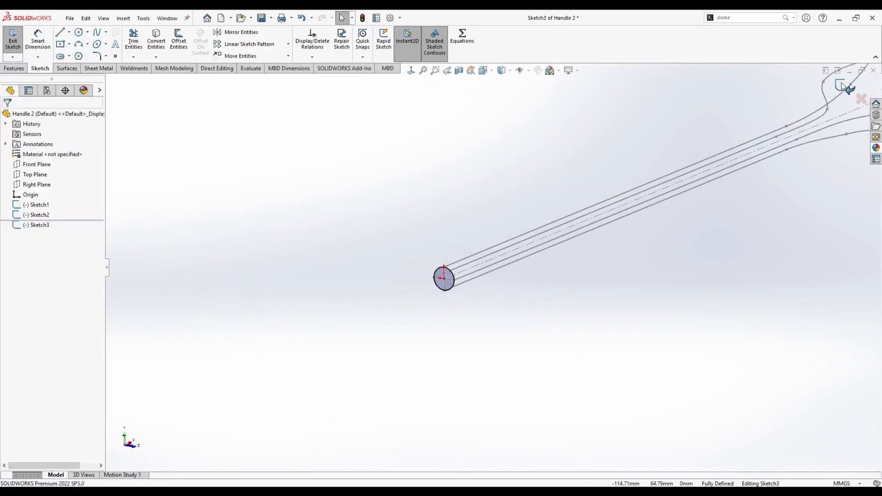
pyautogui.click(846, 88)
pyautogui.scroll(3, 601, 173)
pyautogui.moveTo(685, 174); pyautogui.dragTo(657, 178, button='middle')
pyautogui.scroll(2, 657, 177)
pyautogui.press('f')
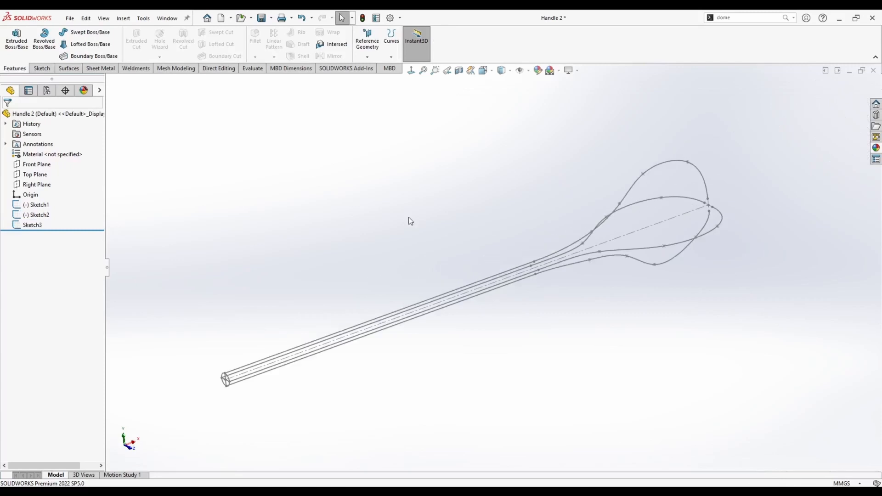
pyautogui.hotkey('ctrl', 's')
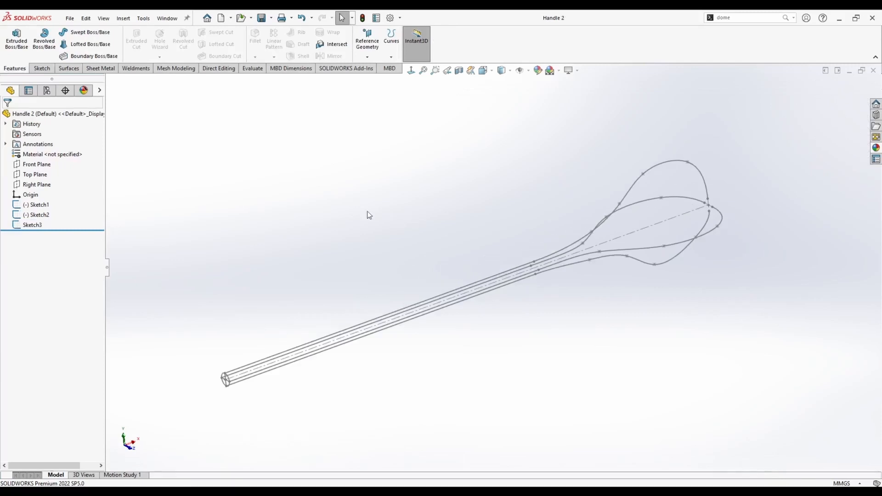
# Create a reference plane parallel to the Right Plane, offset 80 mm along the handle.
pyautogui.click(42, 186)
pyautogui.scroll(2, 269, 288)
pyautogui.scroll(-2, 294, 341)
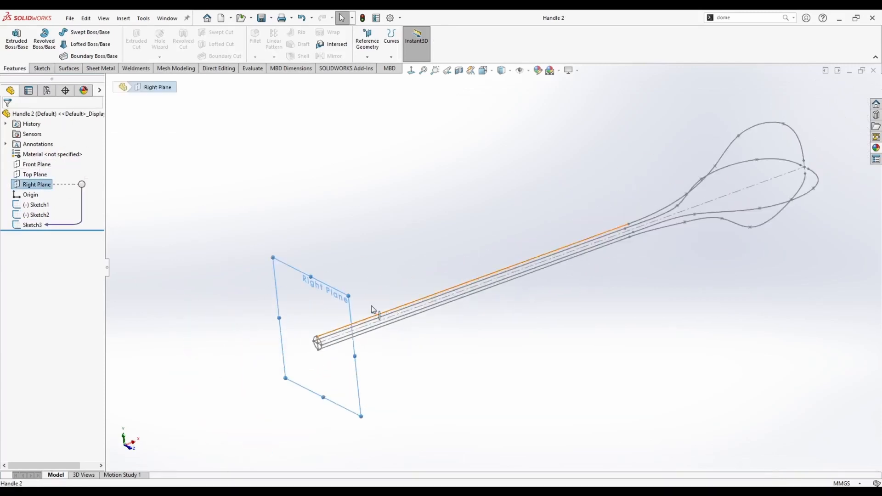
pyautogui.keyDown('ctrl'); pyautogui.moveTo(348, 295); pyautogui.dragTo(440, 270); pyautogui.keyUp('ctrl')
pyautogui.write('80')
pyautogui.press('Return')
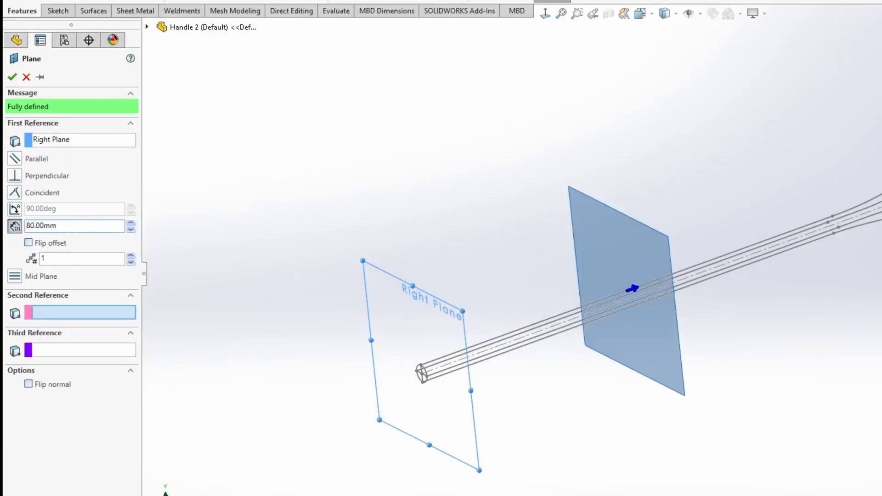
pyautogui.click(7, 119)
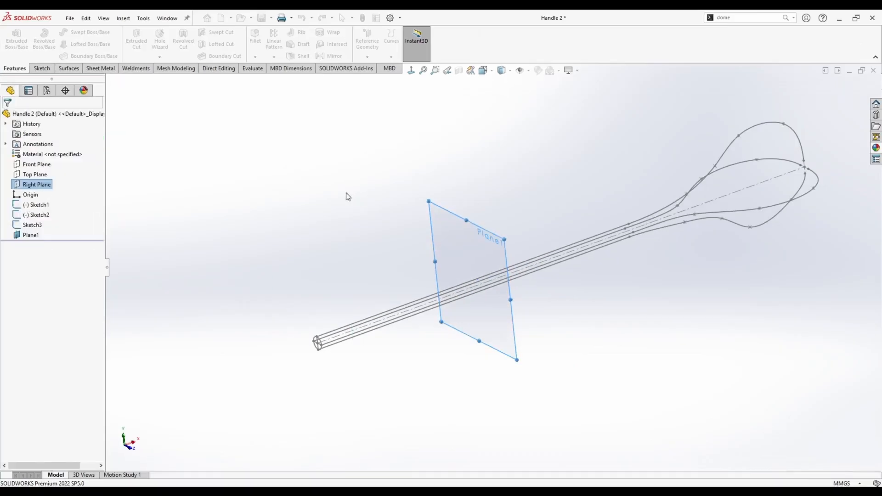
pyautogui.moveTo(439, 236); pyautogui.dragTo(476, 233, button='middle')
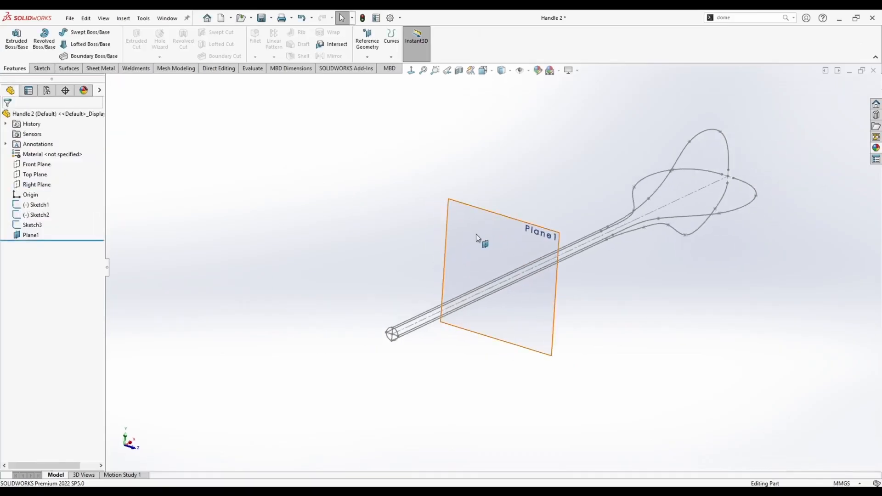
# Sketch a 6 mm diameter circle on the new plane centred on the handle's centreline, then exit the sketch.
pyautogui.rightClick(476, 233)
pyautogui.click(496, 212)
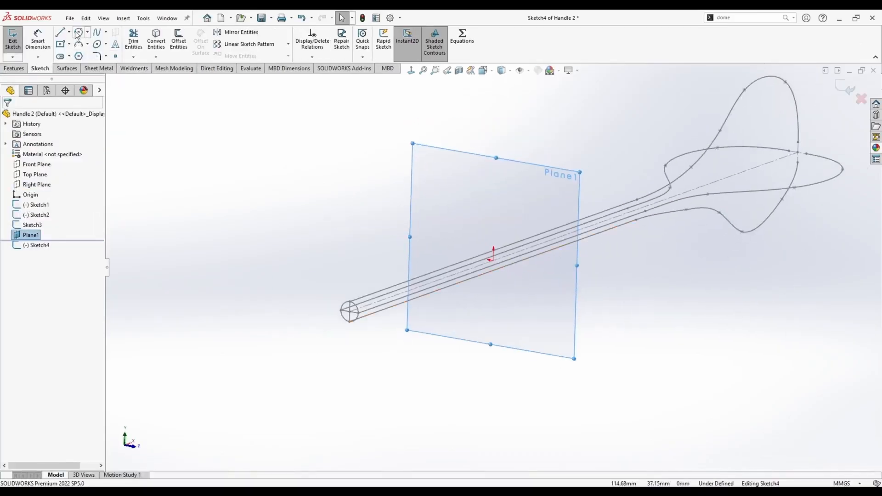
pyautogui.click(77, 34)
pyautogui.scroll(3, 506, 257)
pyautogui.click(451, 246)
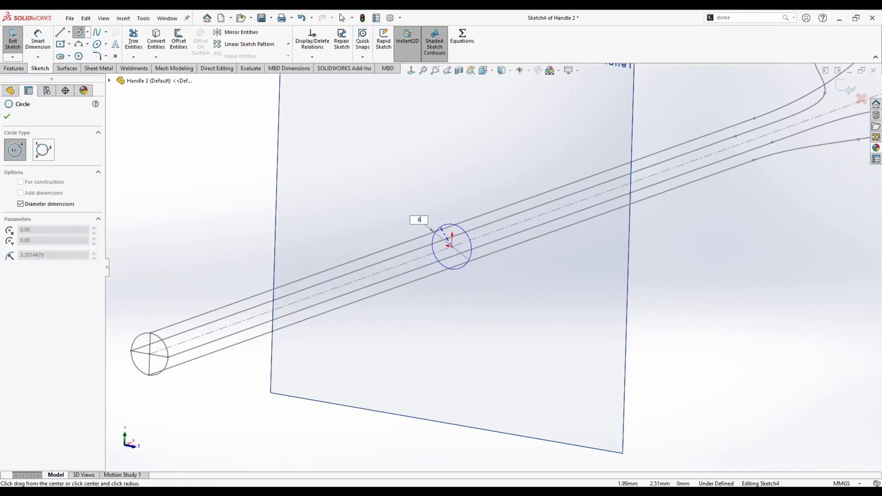
pyautogui.press('Return')
pyautogui.press('Escape')
pyautogui.scroll(-4, 447, 224)
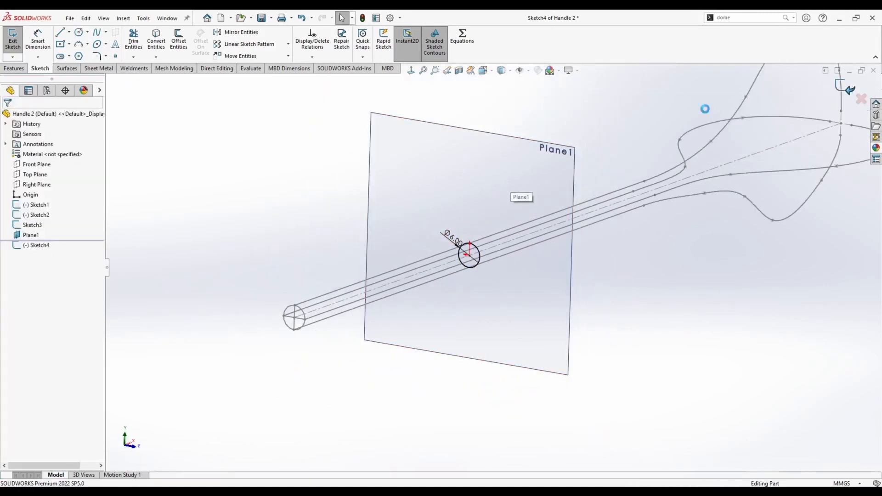
pyautogui.rightClick(440, 146)
pyautogui.click(479, 132)
# Create a second plane parallel to the Right Plane through the point where the straight section meets the spline.
pyautogui.moveTo(542, 235); pyautogui.dragTo(487, 248, button='middle')
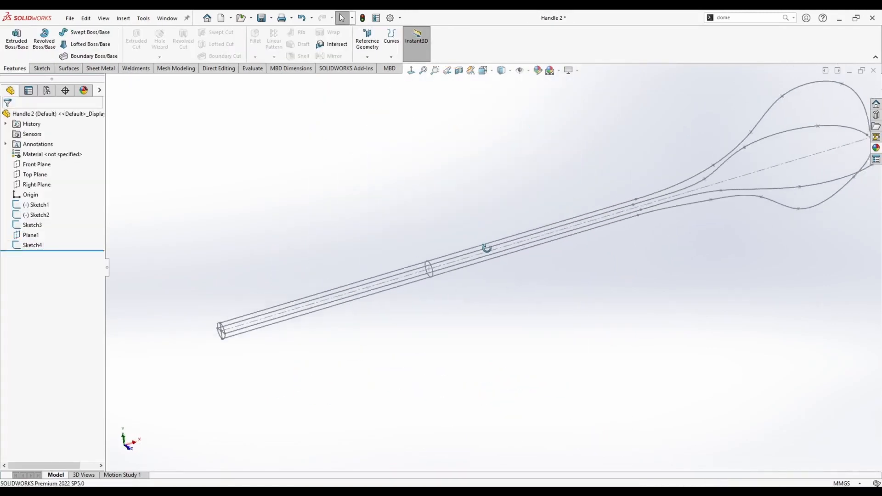
pyautogui.click(37, 184)
pyautogui.keyDown('ctrl'); pyautogui.moveTo(251, 280); pyautogui.dragTo(492, 208); pyautogui.keyUp('ctrl')
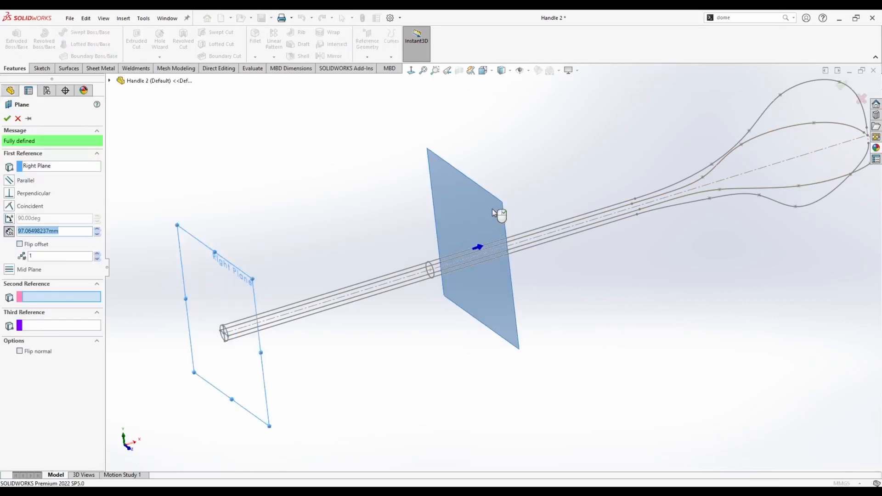
pyautogui.click(635, 201)
pyautogui.click(8, 121)
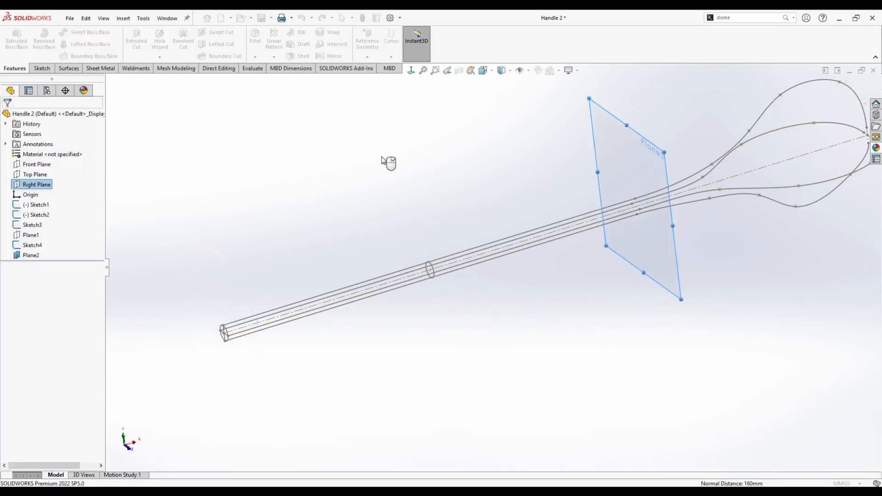
# Sketch a circle on Plane2 centred on the handle's centreline and meeting the profile curves, then exit the sketch.
pyautogui.scroll(2, 478, 220)
pyautogui.moveTo(580, 186); pyautogui.dragTo(644, 192, button='middle')
pyautogui.rightClick(568, 176)
pyautogui.click(589, 166)
pyautogui.scroll(-2, 599, 209)
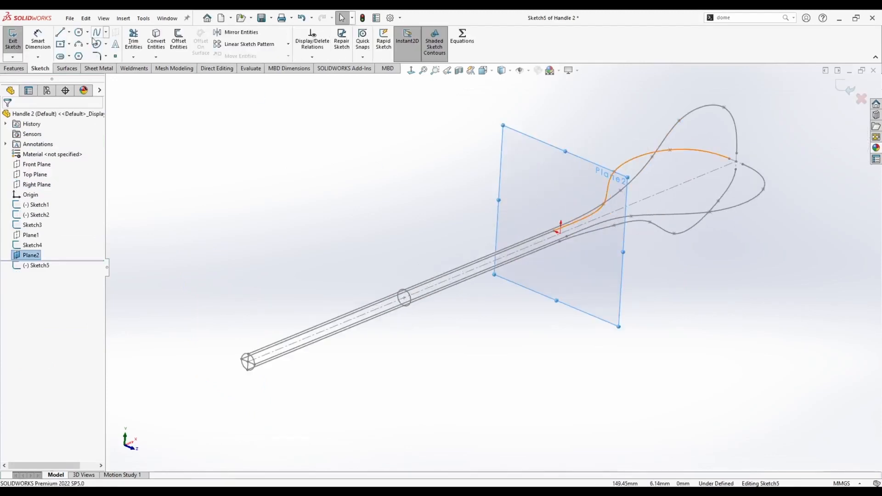
pyautogui.scroll(-4, 586, 262)
pyautogui.click(617, 277)
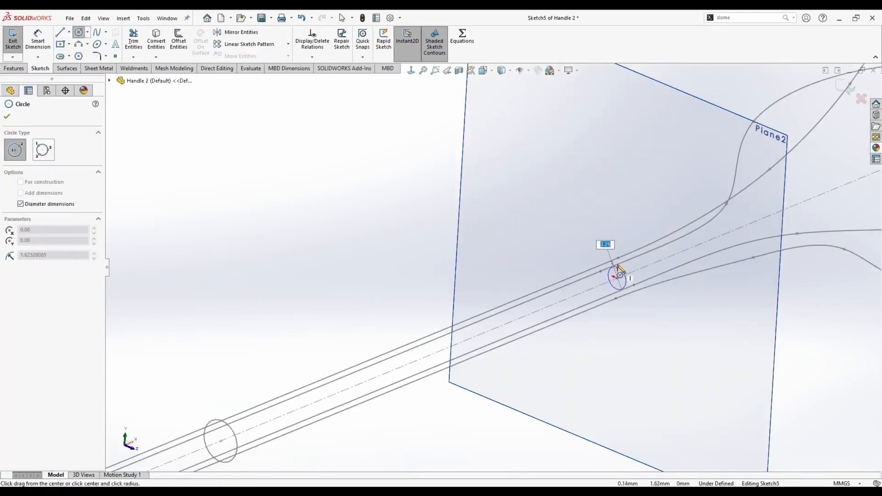
pyautogui.click(621, 266)
pyautogui.press('Escape')
pyautogui.scroll(2, 567, 206)
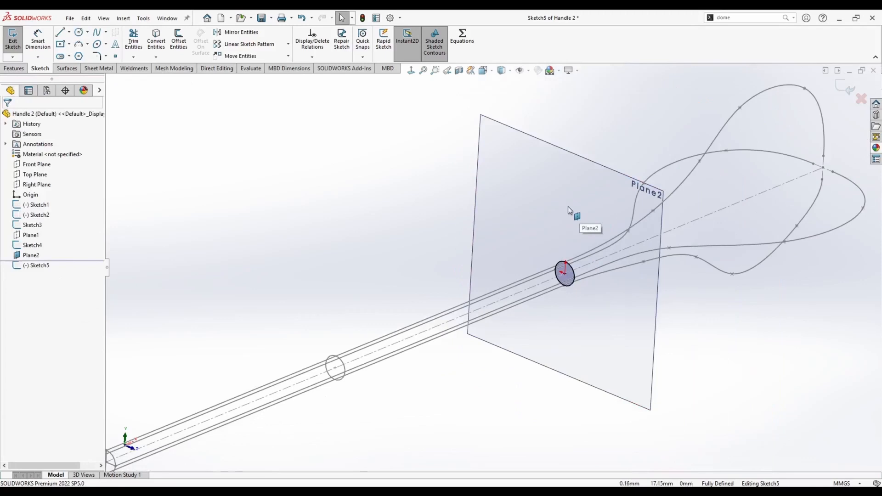
pyautogui.click(843, 88)
# Hide Plane2.
pyautogui.rightClick(546, 168)
pyautogui.click(570, 142)
pyautogui.moveTo(371, 198)
pyautogui.mouseDown(button='middle')
pyautogui.moveTo(509, 224)
pyautogui.moveTo(548, 254)
pyautogui.mouseUp(button='middle')
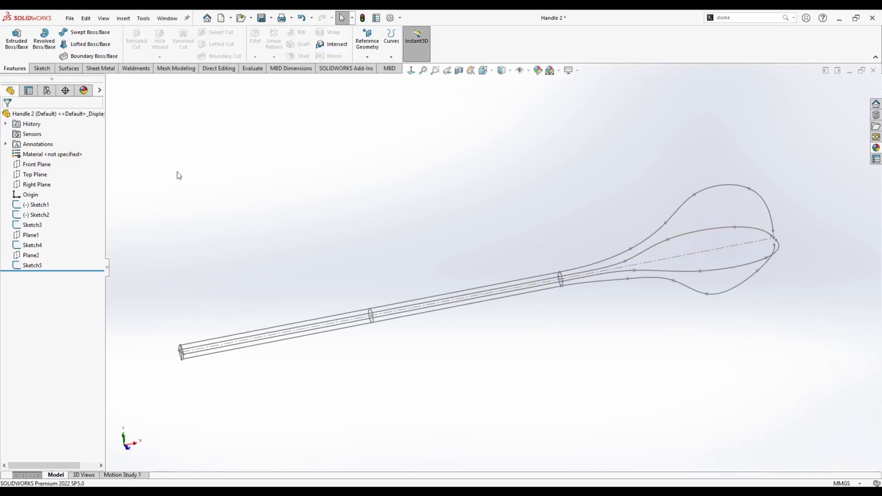
# Create a third plane parallel to the Right Plane through the next point on Sketch2's profile spline.
pyautogui.click(46, 185)
pyautogui.keyDown('ctrl'); pyautogui.moveTo(219, 298); pyautogui.dragTo(629, 250); pyautogui.keyUp('ctrl')
pyautogui.click(630, 250)
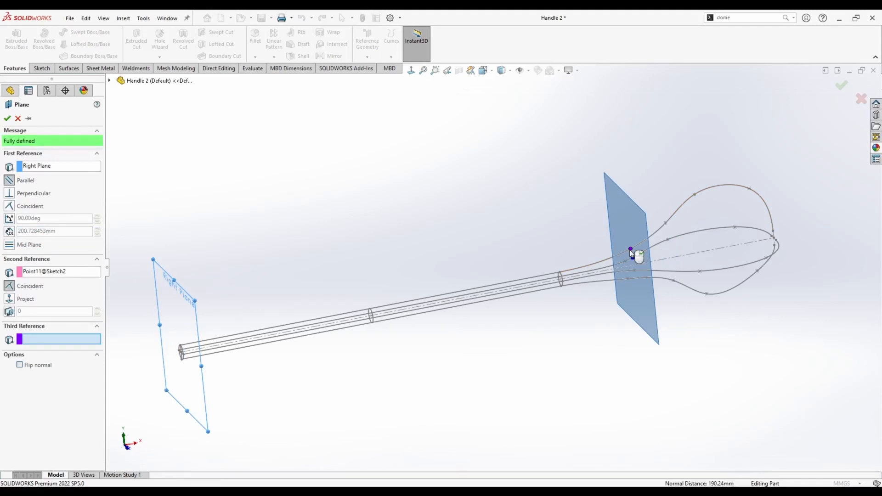
pyautogui.rightClick(630, 251)
# Start a sketch on Plane3 and draw a closed four-point spline around the handle's cross-section.
pyautogui.click(535, 229)
pyautogui.moveTo(535, 228); pyautogui.dragTo(570, 230, button='middle')
pyautogui.rightClick(538, 197)
pyautogui.click(563, 184)
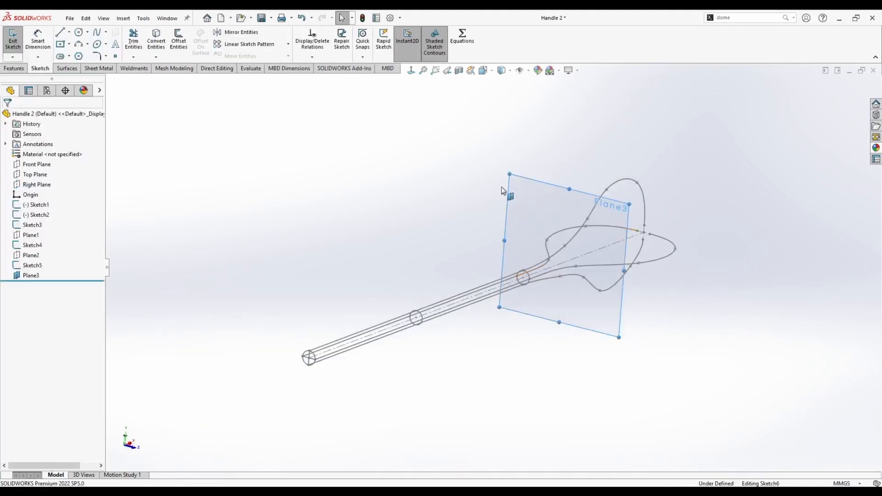
pyautogui.click(97, 32)
pyautogui.scroll(-2, 608, 245)
pyautogui.moveTo(565, 240); pyautogui.dragTo(567, 242, button='middle')
pyautogui.click(533, 240)
pyautogui.click(560, 270)
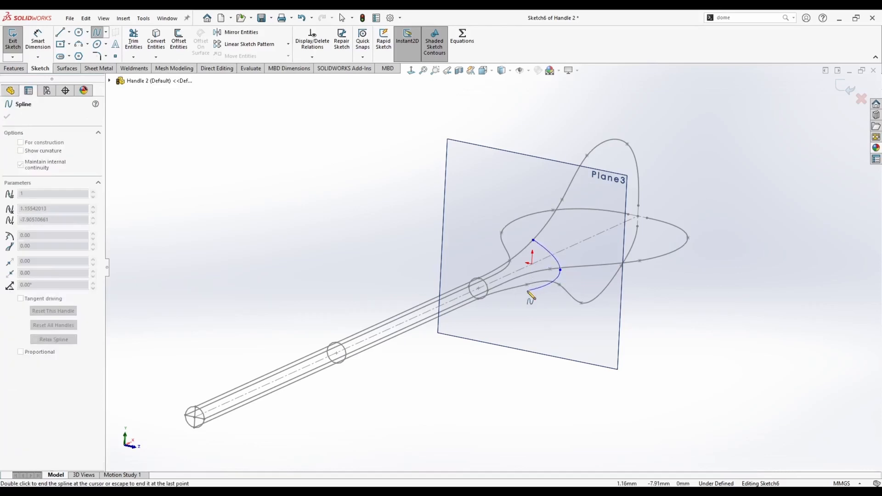
pyautogui.click(533, 240)
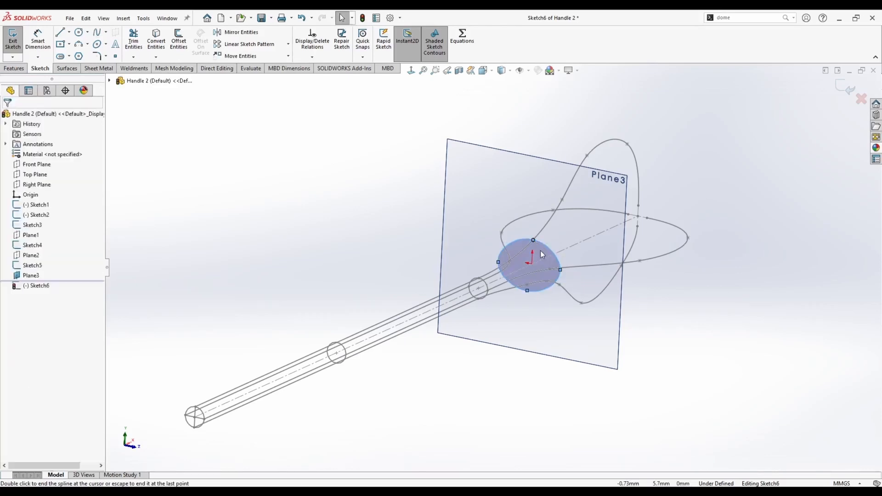
pyautogui.scroll(-2, 557, 276)
# Add Pierce relations between the Plane3 spline's points and the profile curves, then exit the sketch.
pyautogui.doubleClick(555, 266)
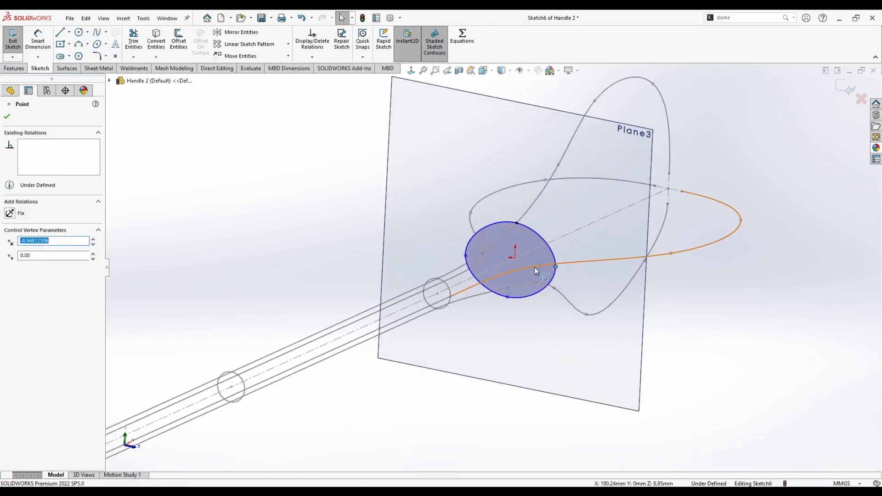
pyautogui.keyDown('ctrl'); pyautogui.click(531, 266); pyautogui.keyUp('ctrl')
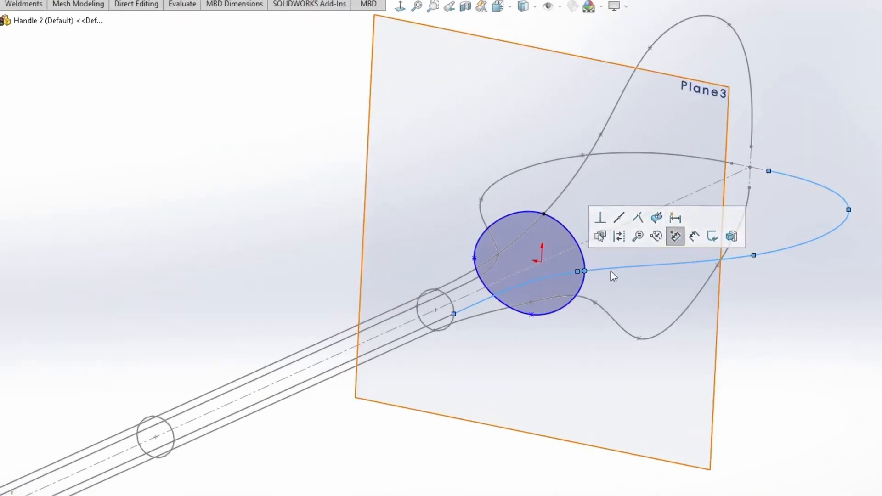
pyautogui.click(530, 313)
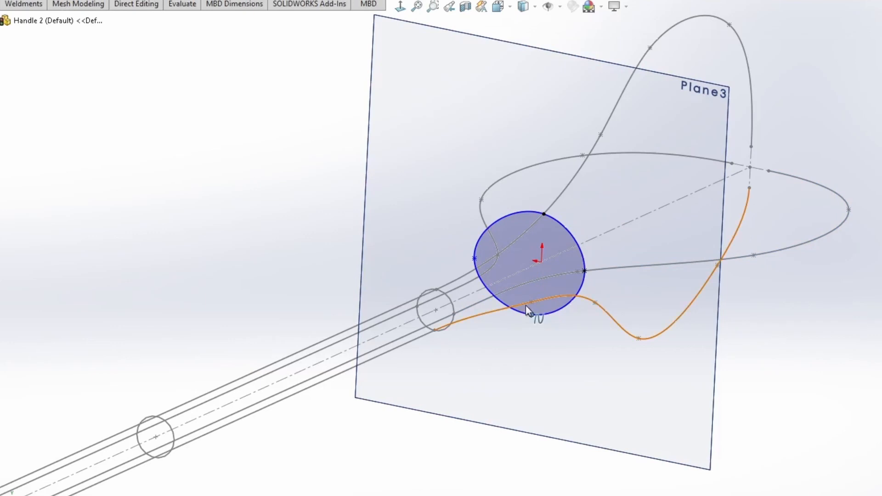
pyautogui.keyDown('ctrl'); pyautogui.click(525, 305); pyautogui.keyUp('ctrl')
pyautogui.click(636, 262)
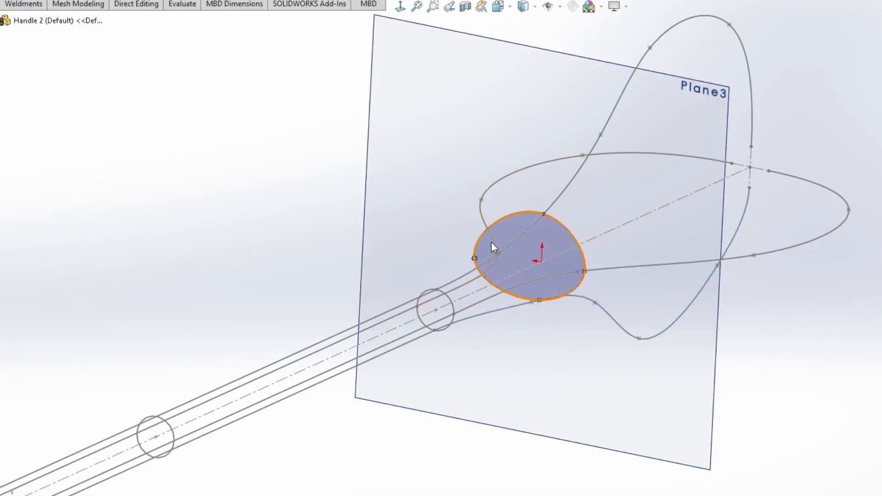
pyautogui.keyDown('ctrl'); pyautogui.click(497, 243); pyautogui.keyUp('ctrl')
pyautogui.click(604, 203)
pyautogui.moveTo(440, 178)
pyautogui.mouseDown(button='middle')
pyautogui.moveTo(547, 236)
pyautogui.moveTo(568, 258)
pyautogui.mouseUp(button='middle')
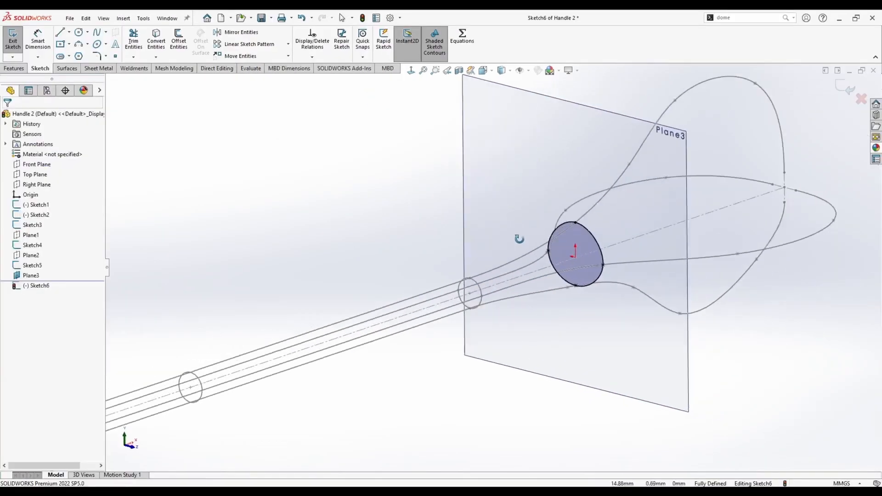
pyautogui.click(846, 95)
pyautogui.click(391, 149)
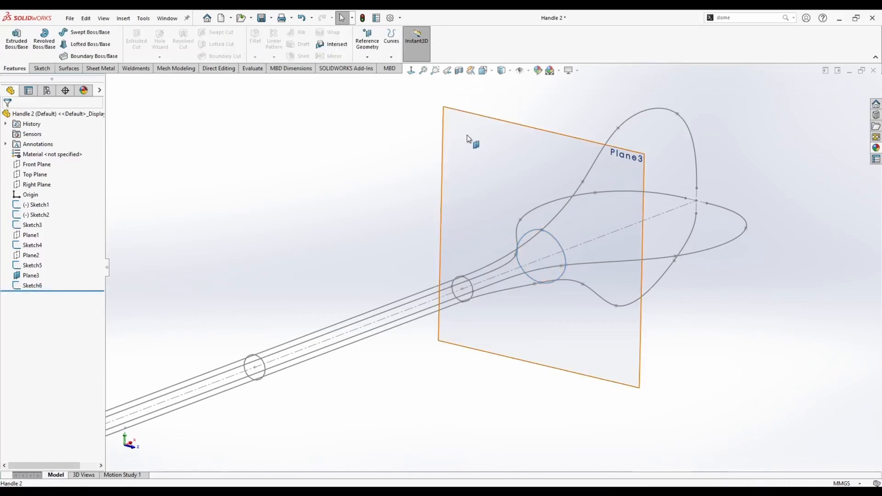
# Hide Plane3.
pyautogui.rightClick(467, 136)
pyautogui.click(502, 123)
pyautogui.scroll(1, 521, 243)
pyautogui.moveTo(520, 239); pyautogui.dragTo(503, 248, button='middle')
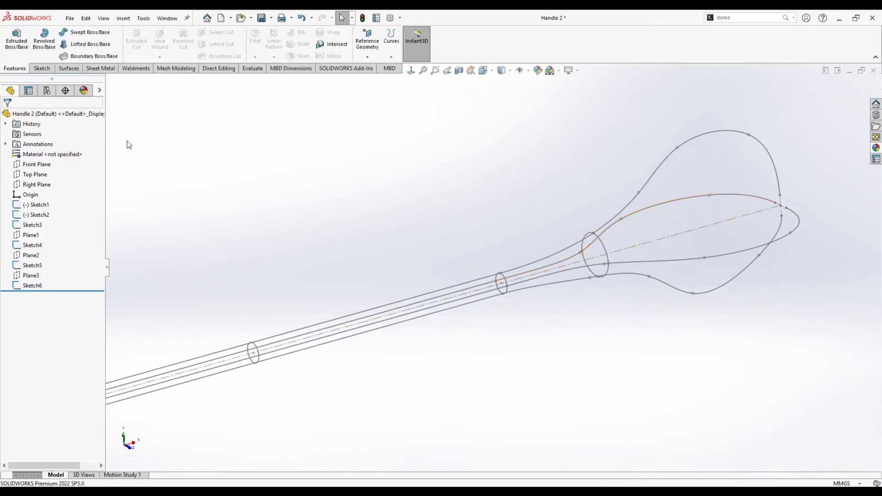
# Create a fourth plane parallel to the Right Plane through the next point on Sketch2's profile spline.
pyautogui.scroll(2, 216, 282)
pyautogui.click(36, 185)
pyautogui.keyDown('ctrl'); pyautogui.moveTo(195, 327); pyautogui.dragTo(551, 229); pyautogui.keyUp('ctrl')
pyautogui.click(595, 217)
pyautogui.rightClick(595, 217)
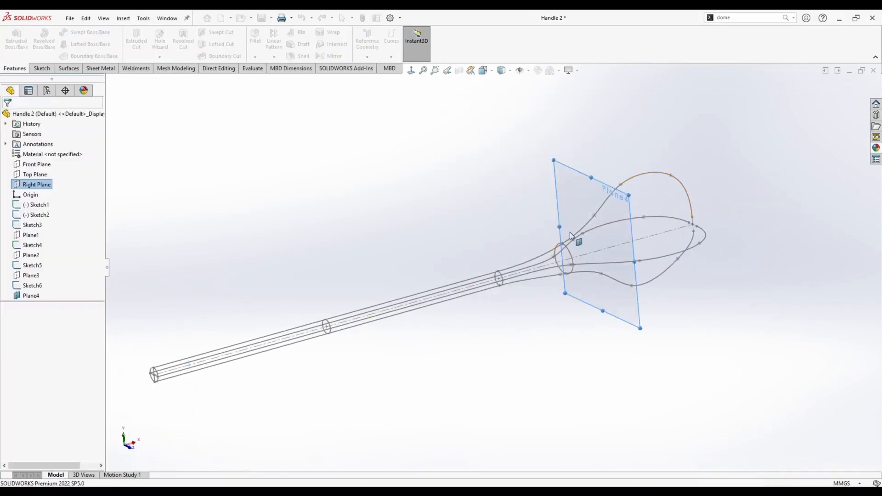
# Start a sketch on Plane4 and draw a closed four-point spline around the handle's cross-section.
pyautogui.moveTo(570, 232); pyautogui.dragTo(606, 233, button='middle')
pyautogui.rightClick(498, 174)
pyautogui.click(518, 160)
pyautogui.click(534, 205)
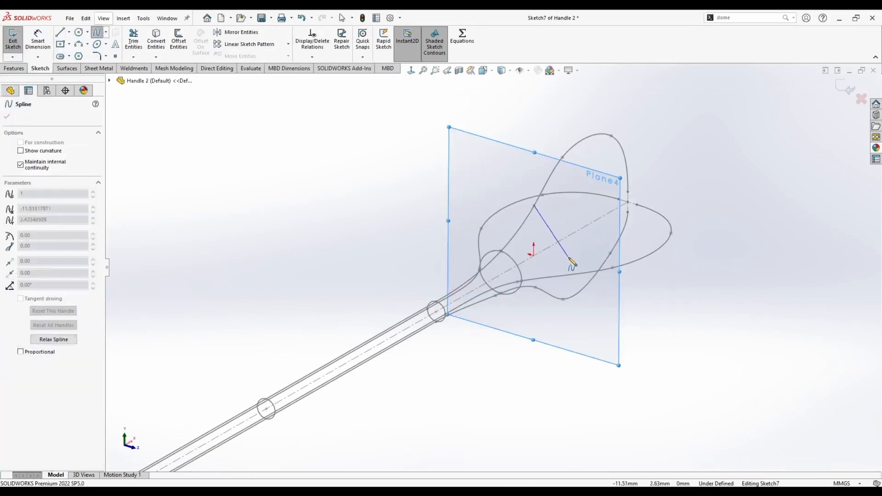
pyautogui.click(562, 266)
pyautogui.click(521, 299)
pyautogui.click(483, 233)
pyautogui.click(534, 206)
# Pierce the Plane4 spline's points onto the profile curves, then exit the sketch.
pyautogui.click(562, 266)
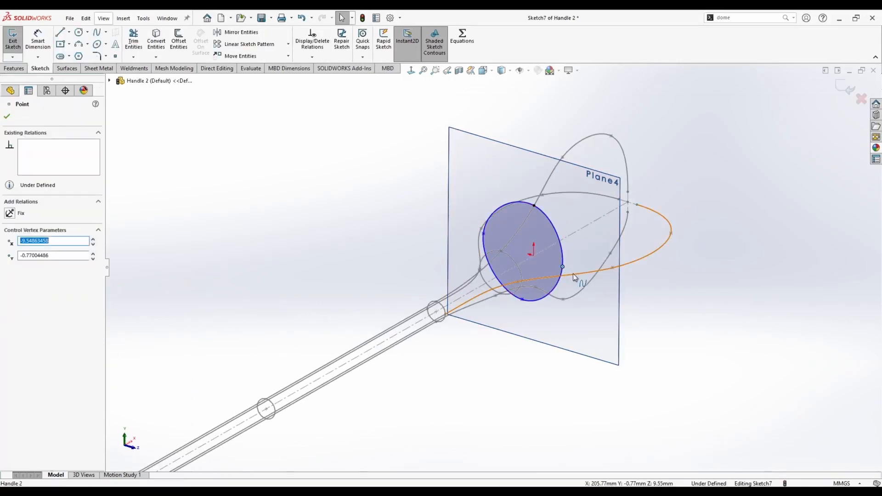
pyautogui.keyDown('ctrl'); pyautogui.click(572, 274); pyautogui.keyUp('ctrl')
pyautogui.click(641, 233)
pyautogui.click(522, 299)
pyautogui.keyDown('ctrl'); pyautogui.click(527, 286); pyautogui.keyUp('ctrl')
pyautogui.click(596, 246)
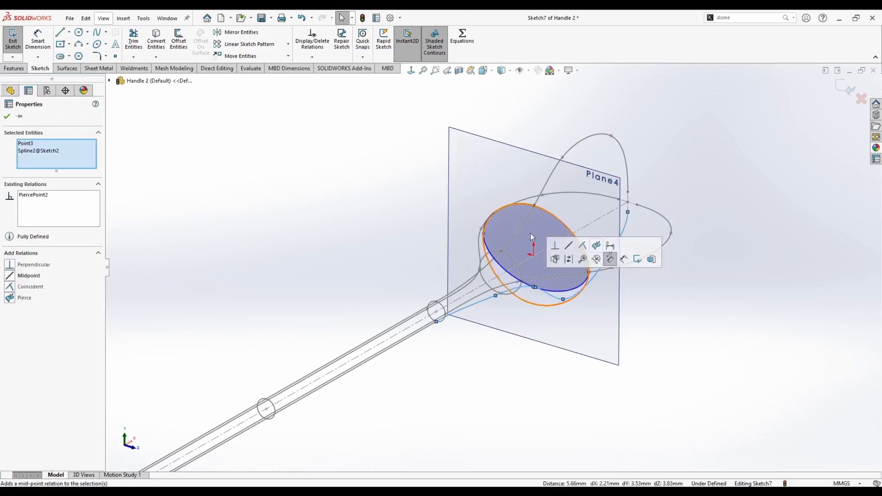
pyautogui.click(484, 234)
pyautogui.keyDown('ctrl'); pyautogui.click(485, 222); pyautogui.keyUp('ctrl')
pyautogui.click(575, 198)
pyautogui.click(410, 184)
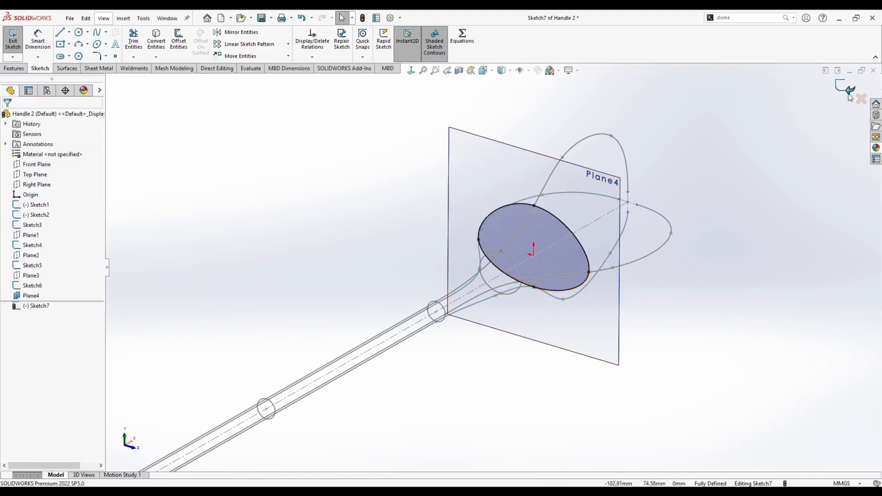
pyautogui.click(846, 88)
# Hide Plane4 and create a fifth plane parallel to the Right Plane through the next point on Sketch2's spline.
pyautogui.click(483, 159)
pyautogui.click(508, 141)
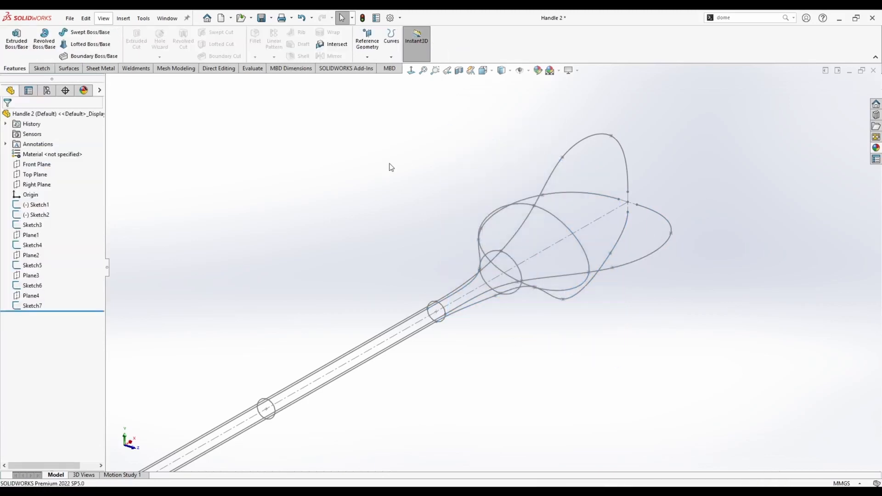
pyautogui.click(44, 186)
pyautogui.scroll(2, 220, 294)
pyautogui.keyDown('ctrl'); pyautogui.moveTo(277, 383); pyautogui.dragTo(512, 252); pyautogui.keyUp('ctrl')
pyautogui.moveTo(540, 200)
pyautogui.mouseDown(button='middle')
pyautogui.moveTo(498, 207)
pyautogui.moveTo(506, 219)
pyautogui.moveTo(451, 210)
pyautogui.mouseUp(button='middle')
pyautogui.click(613, 206)
pyautogui.rightClick(613, 205)
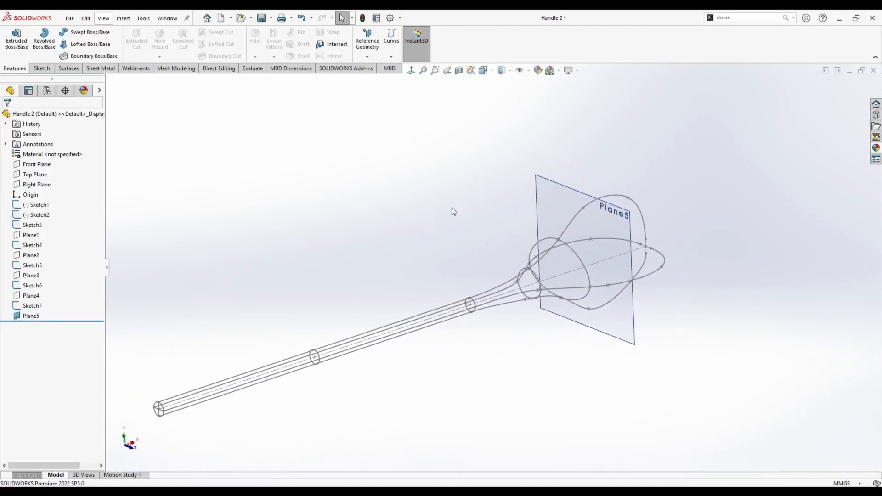
# Start a sketch on Plane5 and draw a closed four-point spline around the handle's cross-section.
pyautogui.click(547, 198)
pyautogui.click(97, 32)
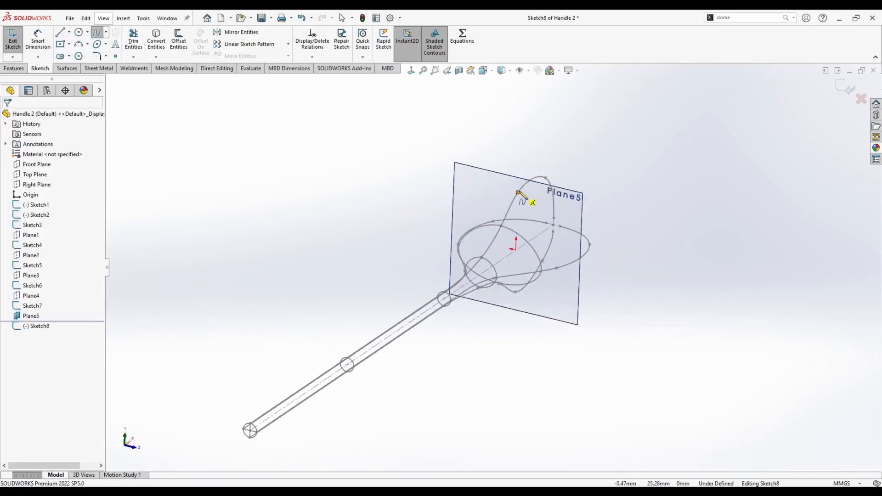
pyautogui.click(518, 192)
pyautogui.click(563, 253)
pyautogui.click(513, 299)
pyautogui.click(462, 220)
pyautogui.click(518, 192)
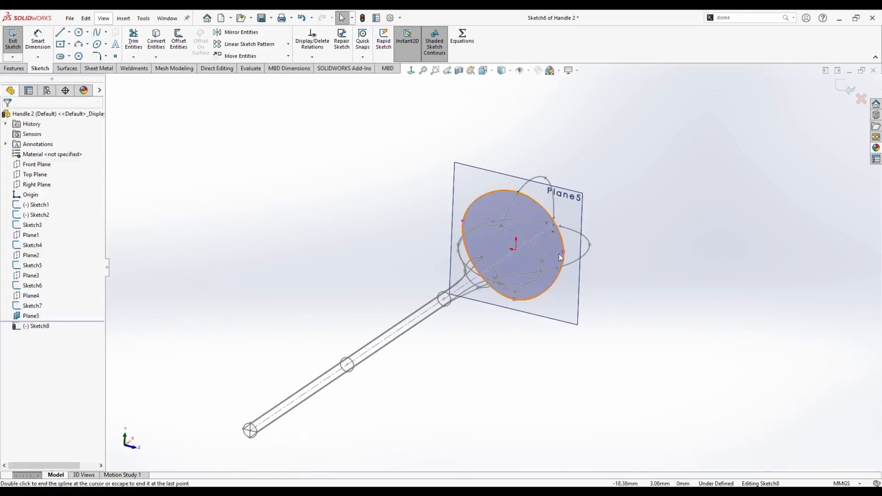
# Pierce the Plane5 spline's points onto the profile curves, then exit the sketch.
pyautogui.click(563, 253)
pyautogui.keyDown('ctrl'); pyautogui.click(572, 263); pyautogui.keyUp('ctrl')
pyautogui.click(632, 238)
pyautogui.click(629, 306)
pyautogui.moveTo(528, 309); pyautogui.dragTo(511, 313, button='middle')
pyautogui.scroll(-6, 537, 270)
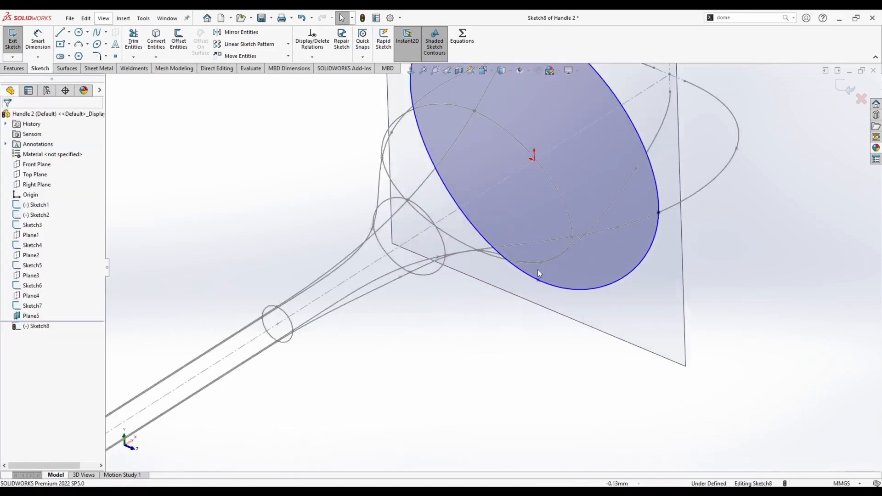
pyautogui.click(537, 279)
pyautogui.keyDown('ctrl'); pyautogui.click(613, 201); pyautogui.keyUp('ctrl')
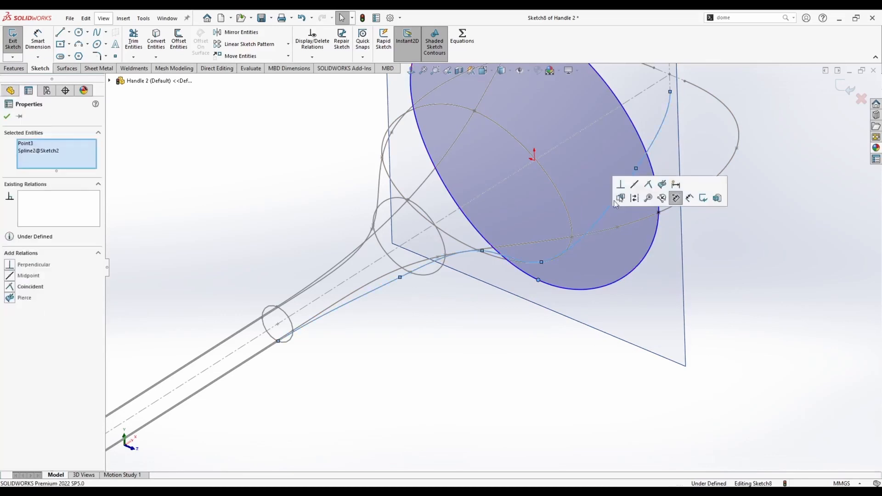
pyautogui.click(662, 184)
pyautogui.scroll(3, 643, 186)
pyautogui.click(445, 153)
pyautogui.keyDown('ctrl'); pyautogui.click(467, 158); pyautogui.keyUp('ctrl')
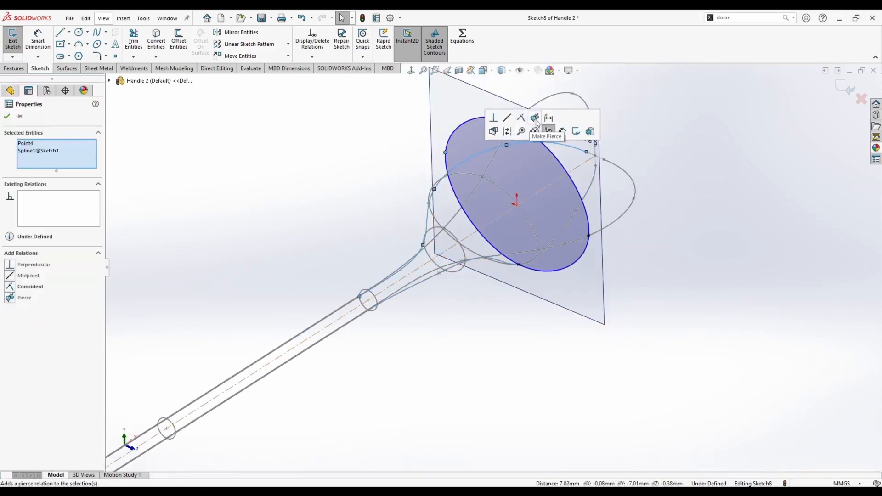
pyautogui.click(535, 122)
pyautogui.click(844, 88)
# Hide Plane5.
pyautogui.scroll(2, 594, 223)
pyautogui.moveTo(655, 308); pyautogui.dragTo(607, 287, button='middle')
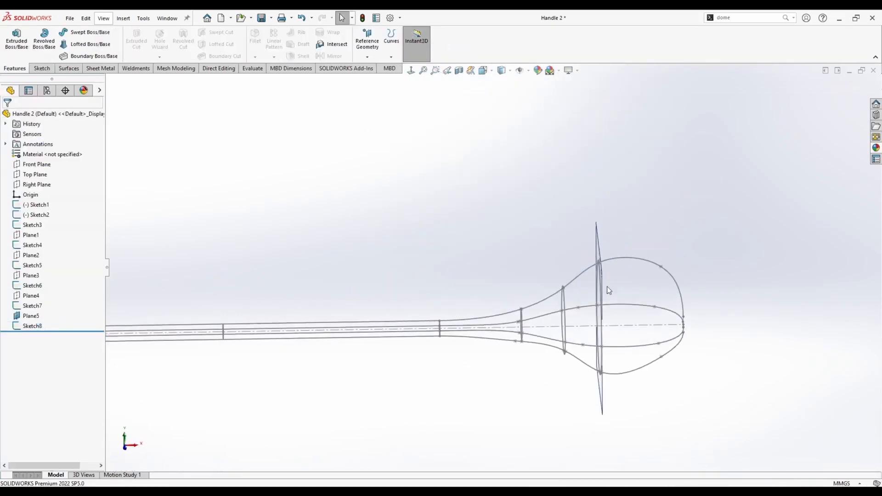
pyautogui.scroll(-2, 666, 321)
pyautogui.moveTo(635, 313); pyautogui.dragTo(657, 323, button='middle')
pyautogui.rightClick(493, 172)
pyautogui.click(529, 161)
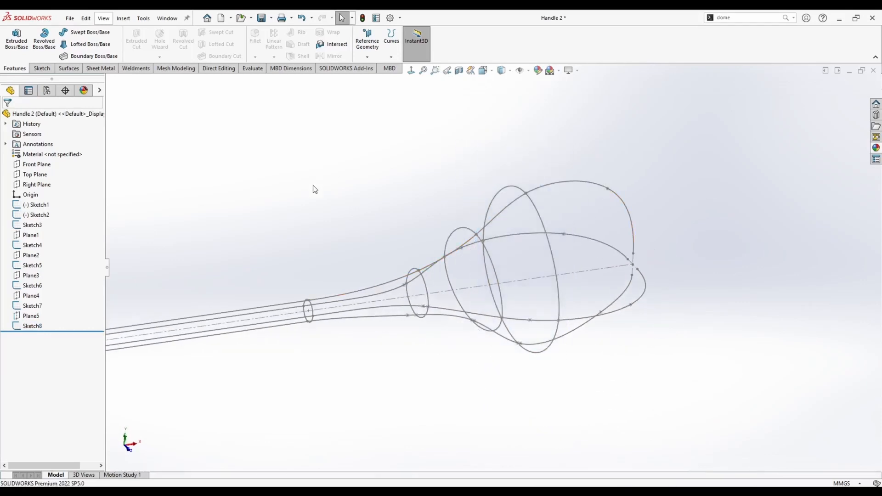
# Create a sixth plane parallel to the Right Plane through the outer point on Sketch2's profile spline.
pyautogui.scroll(3, 315, 189)
pyautogui.click(37, 185)
pyautogui.scroll(2, 193, 284)
pyautogui.keyDown('ctrl'); pyautogui.moveTo(206, 297); pyautogui.dragTo(505, 258); pyautogui.keyUp('ctrl')
pyautogui.click(538, 236)
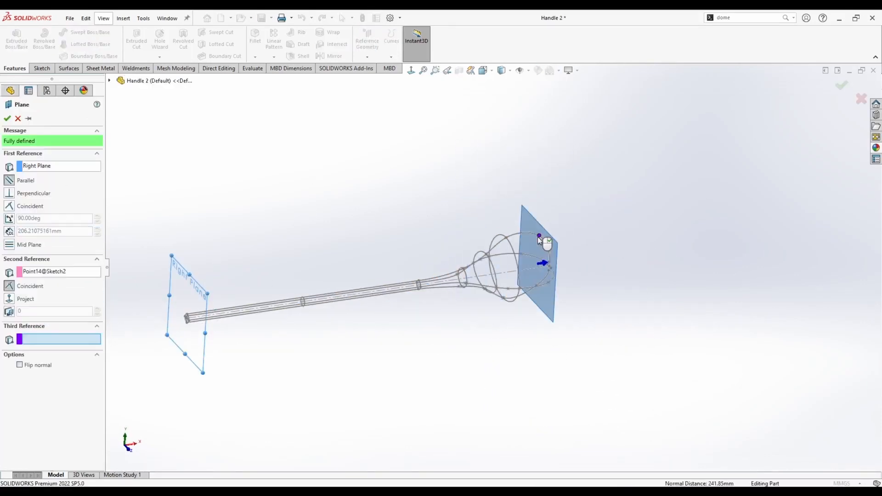
pyautogui.rightClick(538, 237)
# Start a sketch on Plane6 and draw a closed four-point spline around the handle's cross-section.
pyautogui.scroll(-4, 549, 268)
pyautogui.moveTo(413, 198); pyautogui.dragTo(447, 194, button='middle')
pyautogui.rightClick(480, 186)
pyautogui.click(500, 175)
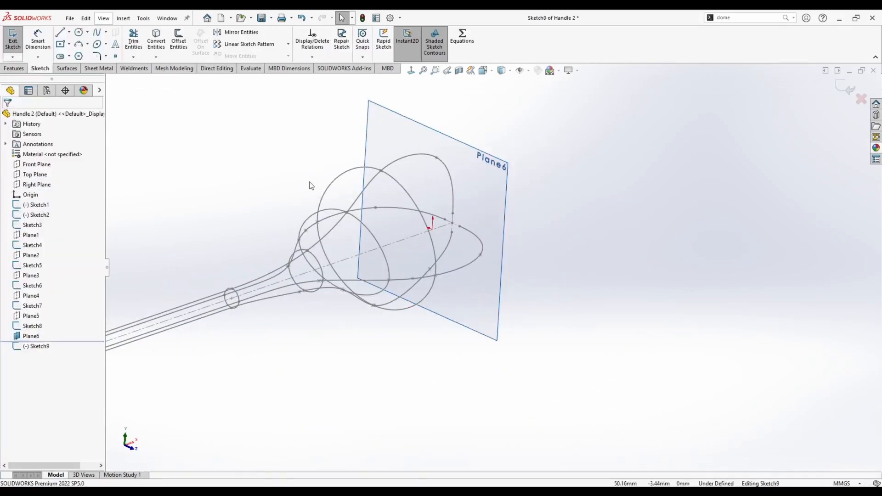
pyautogui.moveTo(311, 185); pyautogui.dragTo(324, 164, button='middle')
pyautogui.scroll(1, 320, 161)
pyautogui.scroll(-1, 317, 158)
pyautogui.click(440, 180)
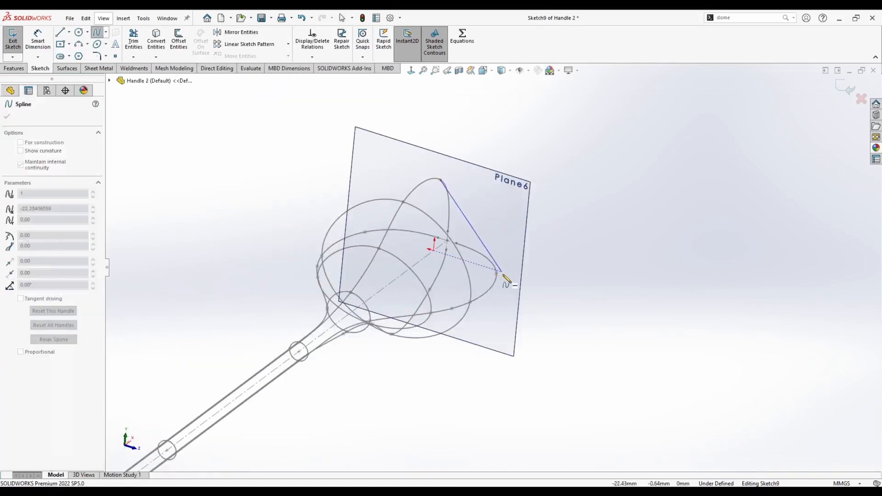
pyautogui.click(503, 273)
pyautogui.click(409, 297)
pyautogui.click(332, 203)
pyautogui.click(440, 180)
pyautogui.press('Escape')
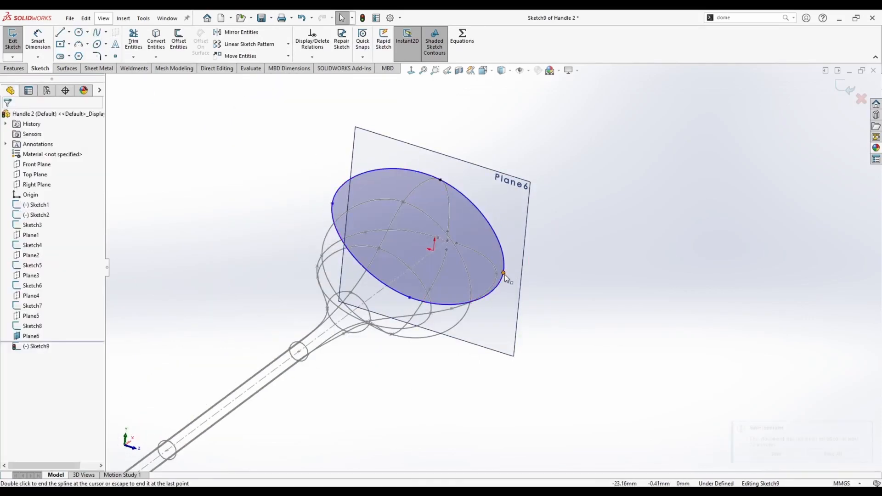
# Pierce the Plane6 spline's points onto the profile curves.
pyautogui.click(503, 272)
pyautogui.keyDown('ctrl'); pyautogui.click(492, 289); pyautogui.keyUp('ctrl')
pyautogui.click(560, 246)
pyautogui.click(409, 297)
pyautogui.moveTo(415, 317); pyautogui.dragTo(394, 349, button='middle')
pyautogui.keyDown('ctrl'); pyautogui.click(497, 270); pyautogui.keyUp('ctrl')
pyautogui.click(580, 243)
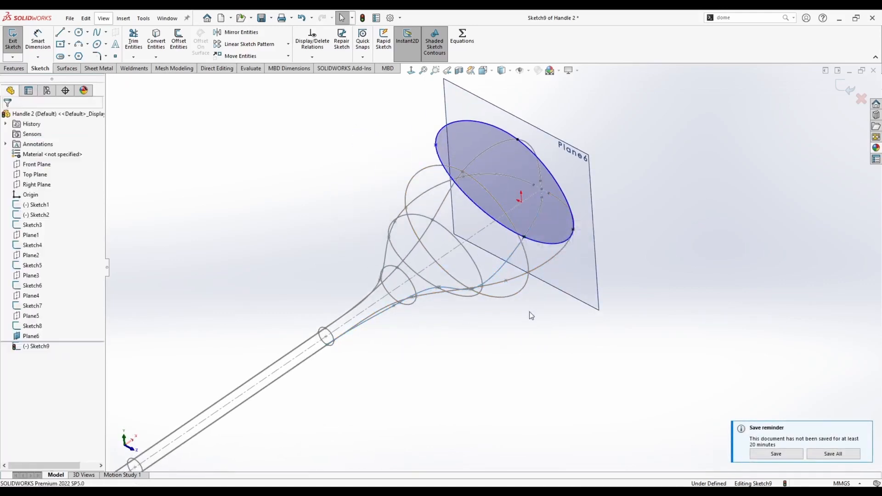
pyautogui.click(435, 146)
pyautogui.keyDown('ctrl'); pyautogui.click(464, 174); pyautogui.keyUp('ctrl')
pyautogui.click(545, 151)
pyautogui.click(409, 138)
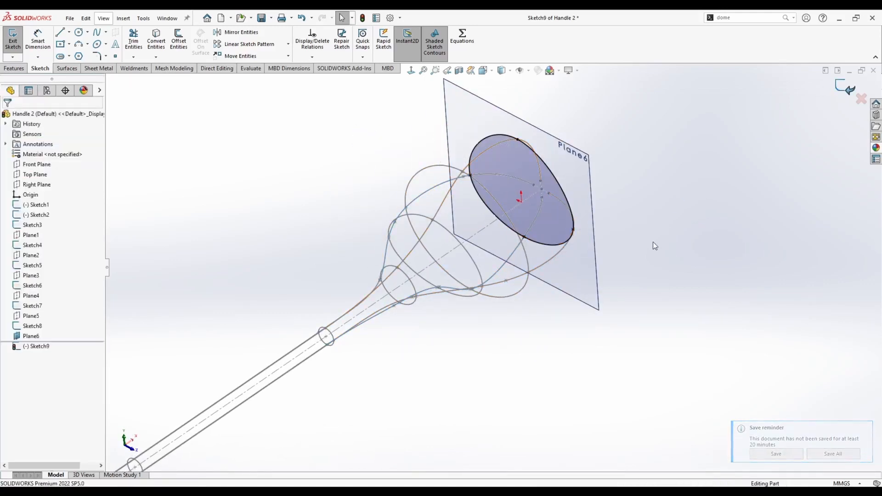
# Exit the sketch and hide Plane6.
pyautogui.doubleClick(653, 242)
pyautogui.moveTo(652, 242)
pyautogui.mouseDown(button='middle')
pyautogui.moveTo(583, 188)
pyautogui.moveTo(569, 235)
pyautogui.mouseUp(button='middle')
pyautogui.rightClick(566, 199)
pyautogui.click(598, 188)
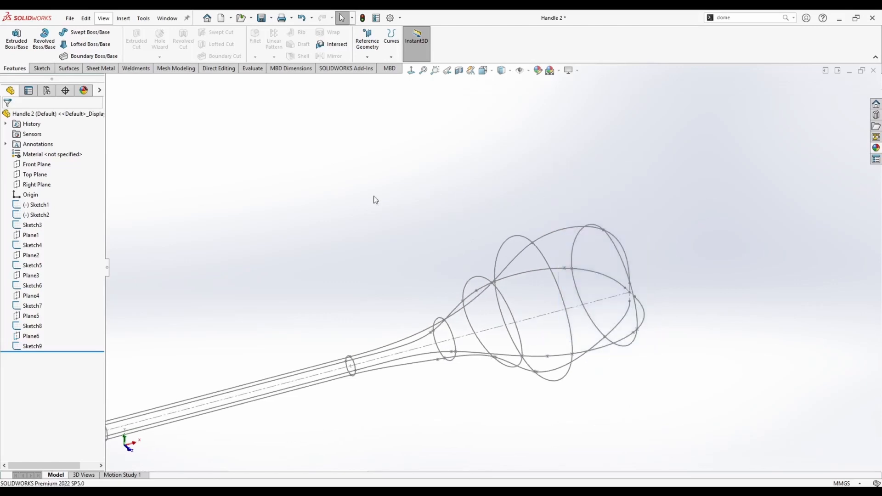
# Create Plane7 parallel to the Right Plane through the end point of the profile spline and start a sketch on it.
pyautogui.scroll(4, 220, 343)
pyautogui.keyDown('ctrl'); pyautogui.moveTo(208, 345); pyautogui.dragTo(381, 301); pyautogui.keyUp('ctrl')
pyautogui.scroll(-6, 550, 284)
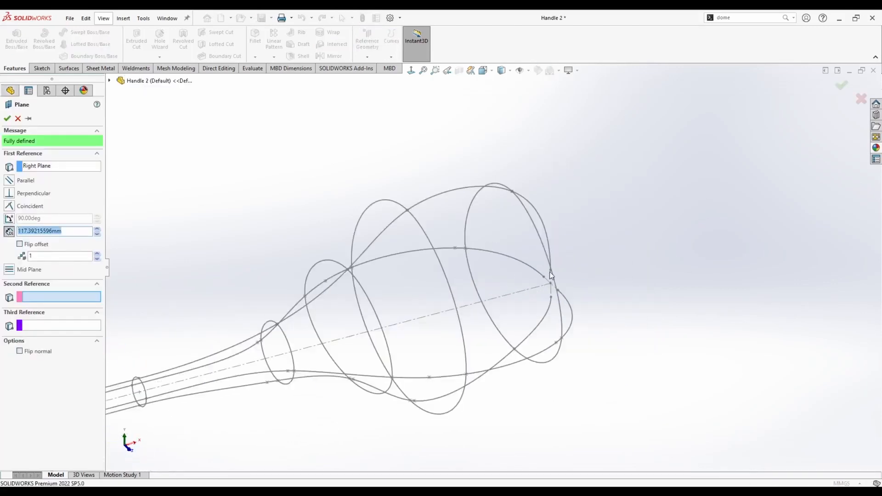
pyautogui.click(550, 283)
pyautogui.rightClick(685, 286)
pyautogui.rightClick(581, 256)
pyautogui.click(591, 242)
pyautogui.moveTo(459, 248)
pyautogui.mouseDown(button='middle')
pyautogui.moveTo(495, 240)
pyautogui.moveTo(294, 322)
pyautogui.moveTo(496, 253)
pyautogui.mouseUp(button='middle')
pyautogui.scroll(6, 292, 328)
pyautogui.scroll(-6, 315, 328)
pyautogui.scroll(2, 491, 262)
pyautogui.scroll(-5, 206, 353)
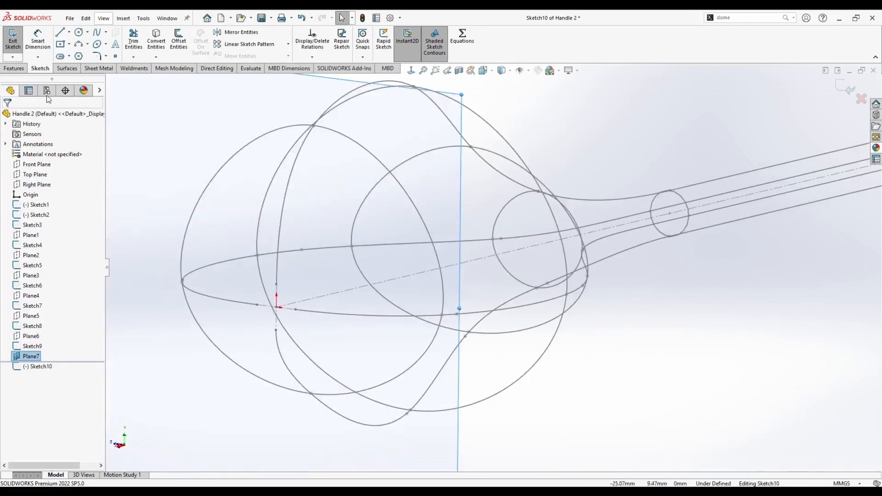
# Draw a small circle centred on the profile's end point and exit the sketch.
pyautogui.click(79, 32)
pyautogui.click(276, 307)
pyautogui.click(289, 291)
pyautogui.press('Escape')
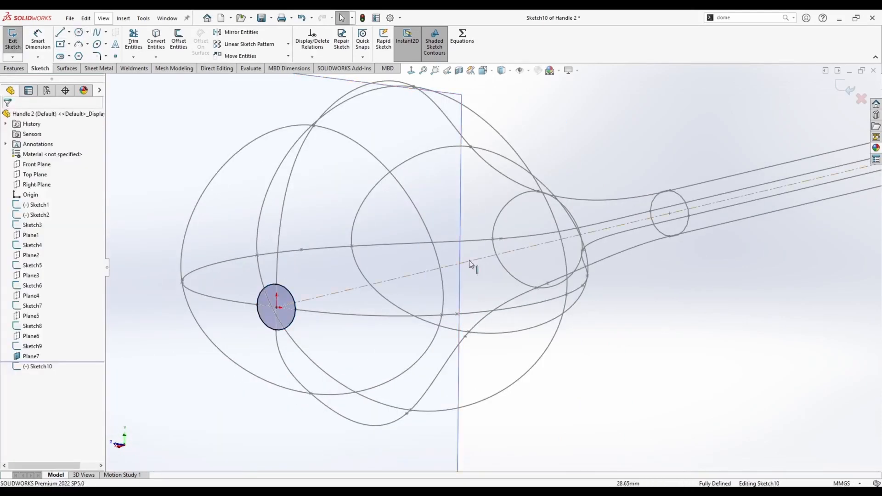
pyautogui.click(13, 39)
# Hide Plane7.
pyautogui.click(171, 146)
pyautogui.scroll(7, 257, 193)
pyautogui.moveTo(271, 200)
pyautogui.mouseDown(button='middle')
pyautogui.moveTo(376, 250)
pyautogui.moveTo(684, 255)
pyautogui.mouseUp(button='middle')
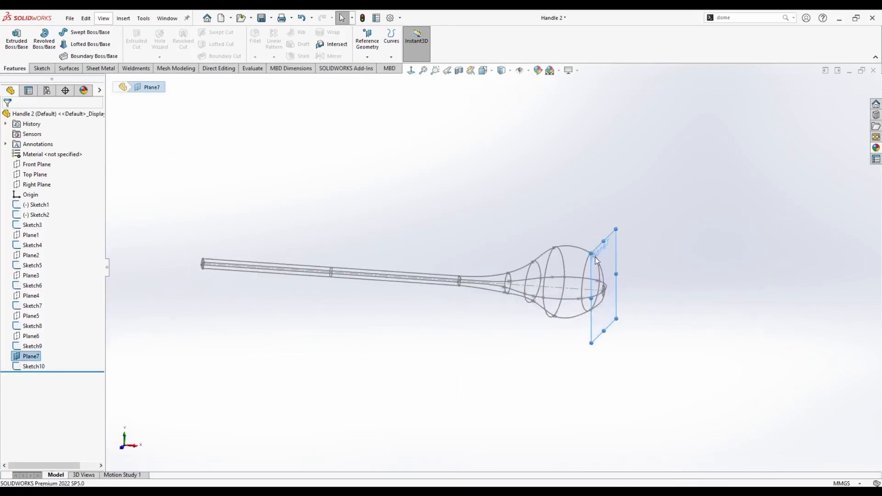
pyautogui.scroll(-1, 689, 255)
pyautogui.rightClick(585, 253)
pyautogui.click(620, 239)
pyautogui.moveTo(354, 204)
pyautogui.mouseDown(button='middle')
pyautogui.moveTo(458, 252)
pyautogui.moveTo(513, 301)
pyautogui.moveTo(632, 266)
pyautogui.moveTo(610, 299)
pyautogui.moveTo(401, 175)
pyautogui.moveTo(388, 150)
pyautogui.moveTo(395, 181)
pyautogui.mouseUp(button='middle')
pyautogui.hotkey('ctrl', 'Tab')
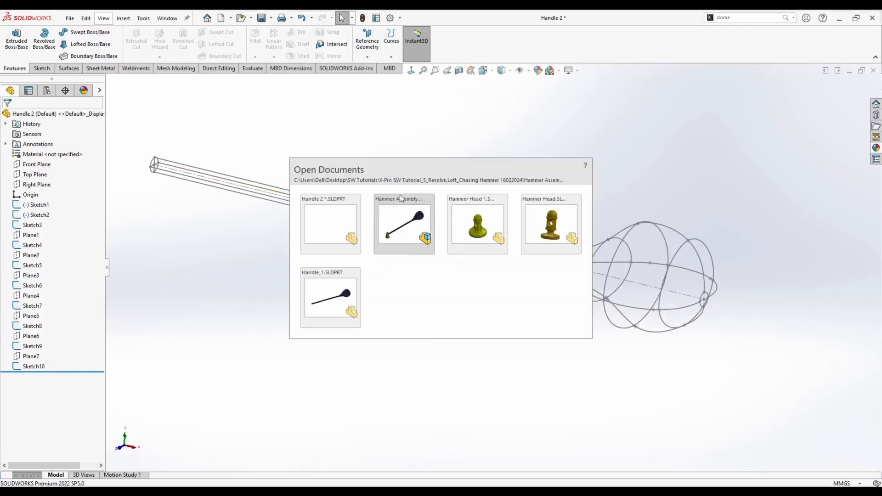
pyautogui.moveTo(583, 220); pyautogui.dragTo(447, 307, button='middle')
pyautogui.hotkey('ctrl', 'Tab')
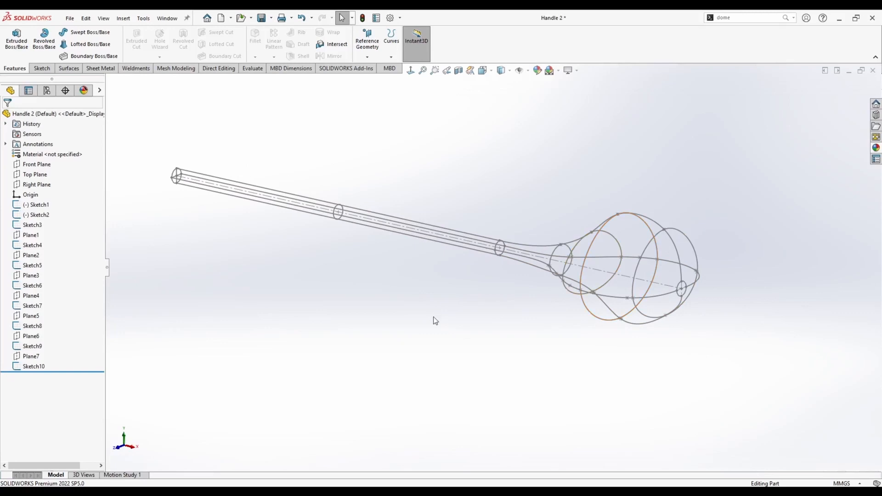
pyautogui.moveTo(434, 318); pyautogui.dragTo(411, 330, button='middle')
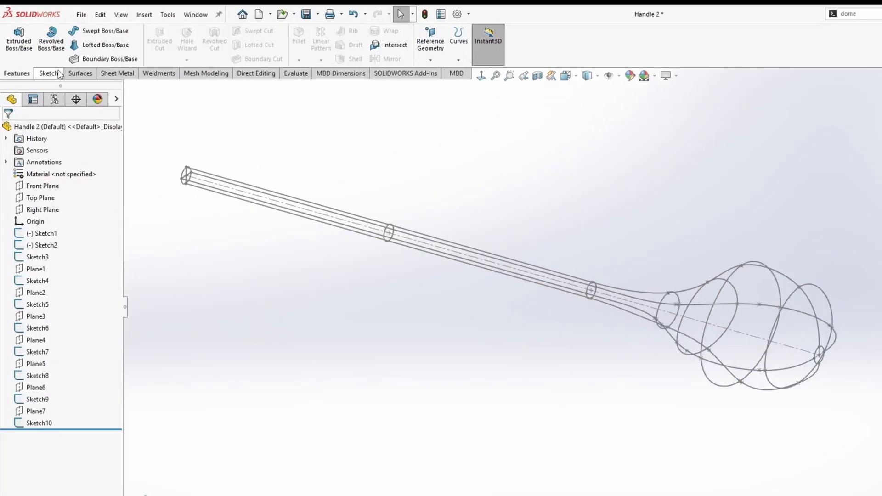
# Start a Lofted Boss/Base and select the cross-section sketches Sketch3 through Sketch10 as profiles in order along the handle.
pyautogui.click(109, 48)
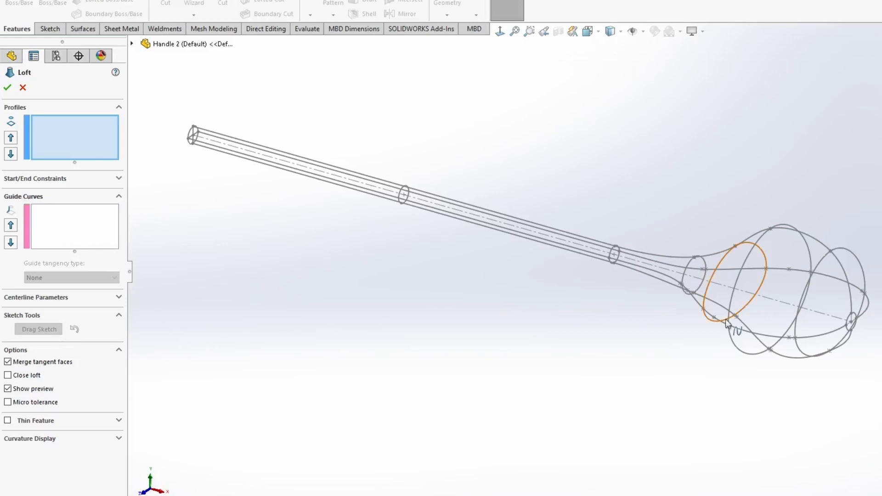
pyautogui.moveTo(725, 322); pyautogui.dragTo(772, 354, button='middle')
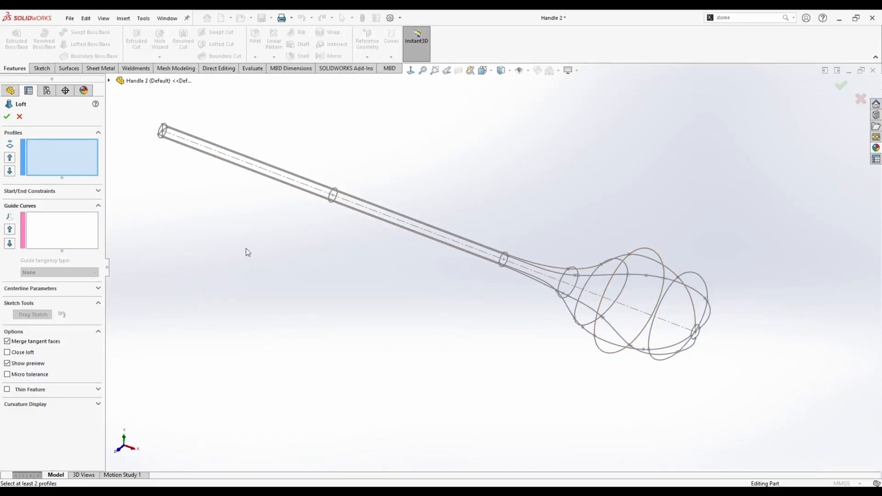
pyautogui.scroll(-10, 252, 167)
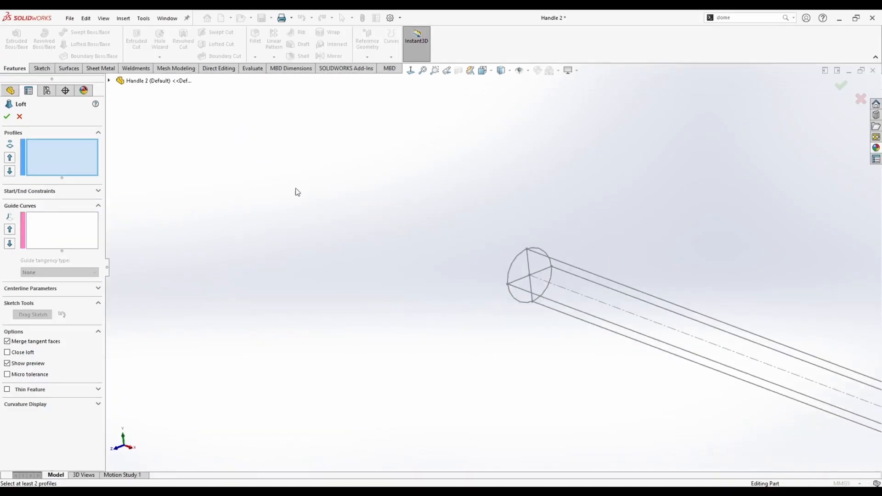
pyautogui.scroll(-6, 476, 250)
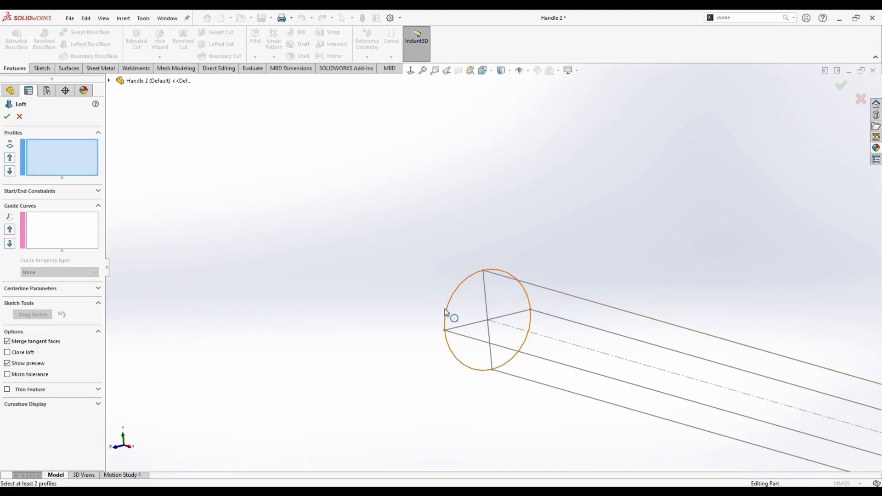
pyautogui.scroll(8, 463, 295)
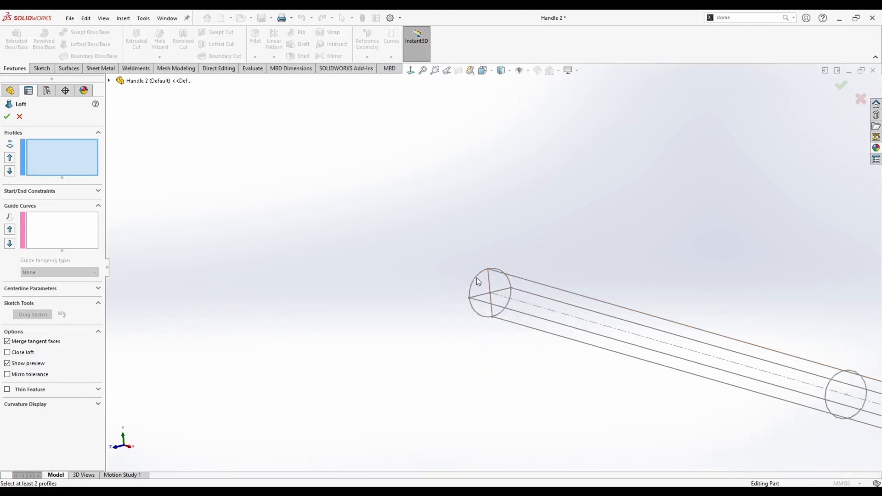
pyautogui.scroll(-6, 635, 305)
pyautogui.moveTo(621, 305); pyautogui.dragTo(597, 321, button='middle')
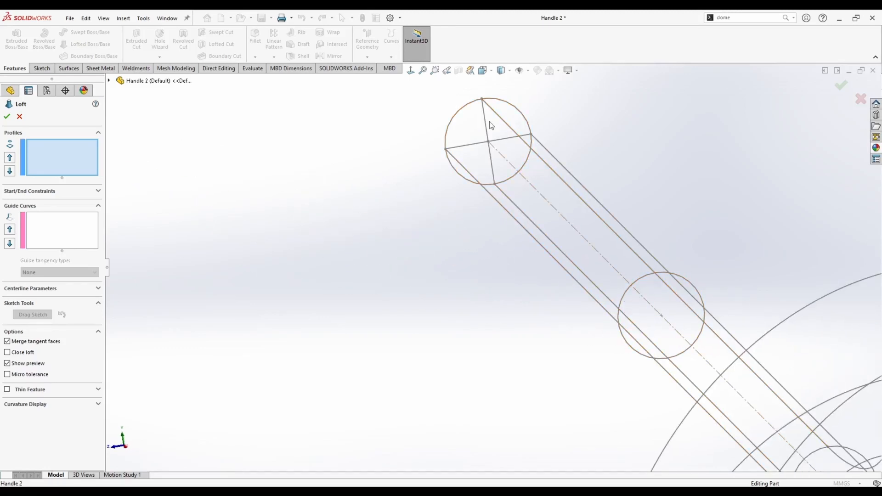
pyautogui.click(454, 120)
pyautogui.click(639, 276)
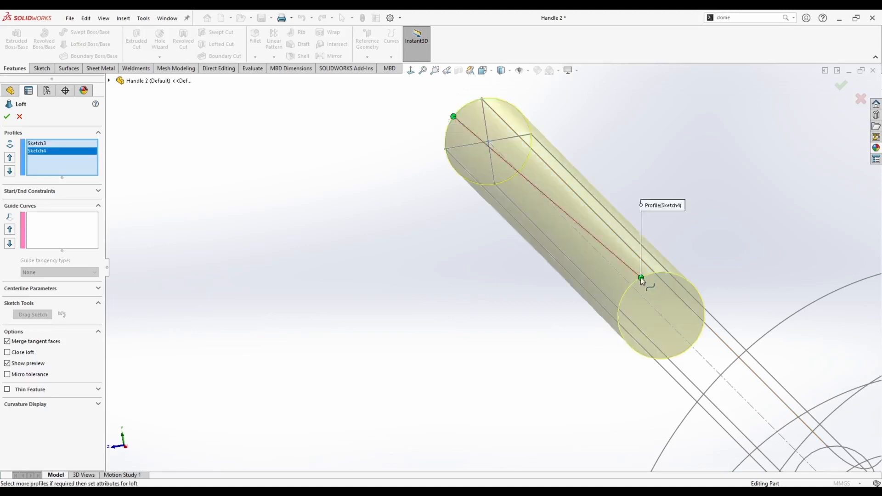
pyautogui.scroll(3, 640, 277)
pyautogui.moveTo(633, 294)
pyautogui.mouseDown(button='middle')
pyautogui.moveTo(605, 344)
pyautogui.moveTo(590, 315)
pyautogui.mouseUp(button='middle')
pyautogui.scroll(-3, 615, 366)
pyautogui.click(675, 375)
pyautogui.scroll(3, 662, 368)
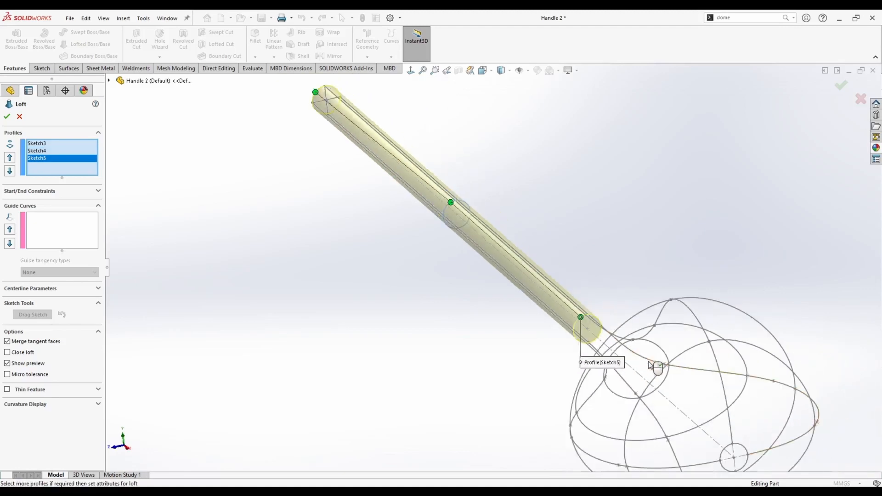
pyautogui.scroll(-2, 643, 358)
pyautogui.scroll(2, 606, 335)
pyautogui.scroll(-2, 568, 309)
pyautogui.click(568, 309)
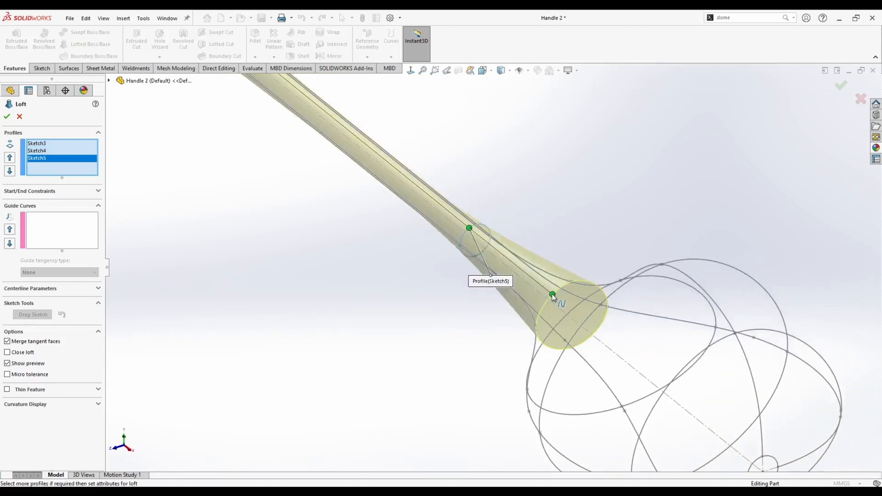
pyautogui.scroll(2, 570, 312)
pyautogui.click(637, 315)
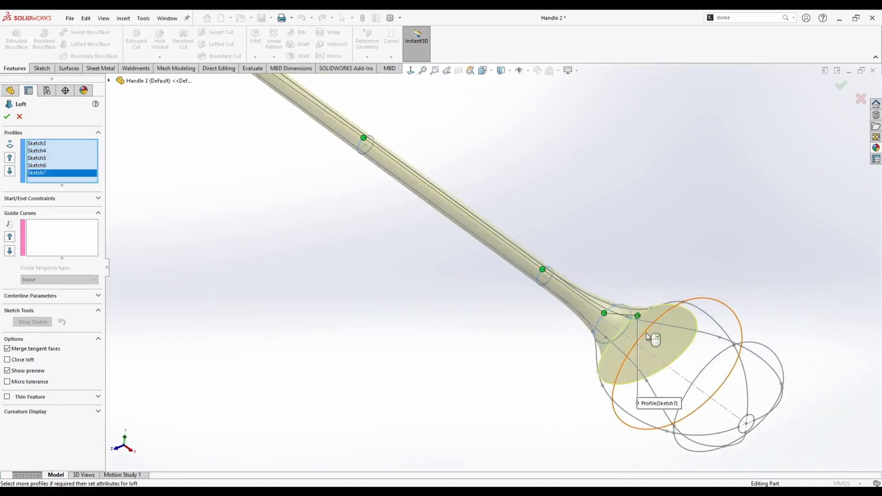
pyautogui.click(645, 332)
pyautogui.click(704, 368)
pyautogui.scroll(-2, 675, 374)
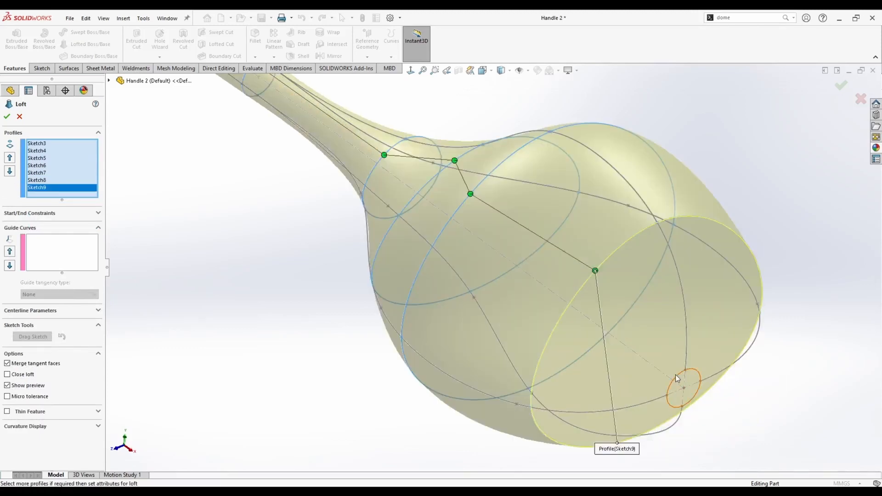
pyautogui.click(678, 376)
# Add Sketch1 and Sketch2 as loft guide curves and accept the loft.
pyautogui.scroll(3, 597, 363)
pyautogui.moveTo(597, 363)
pyautogui.mouseDown(button='middle')
pyautogui.moveTo(407, 197)
pyautogui.moveTo(453, 191)
pyautogui.moveTo(267, 177)
pyautogui.mouseUp(button='middle')
pyautogui.click(47, 250)
pyautogui.scroll(-4, 565, 339)
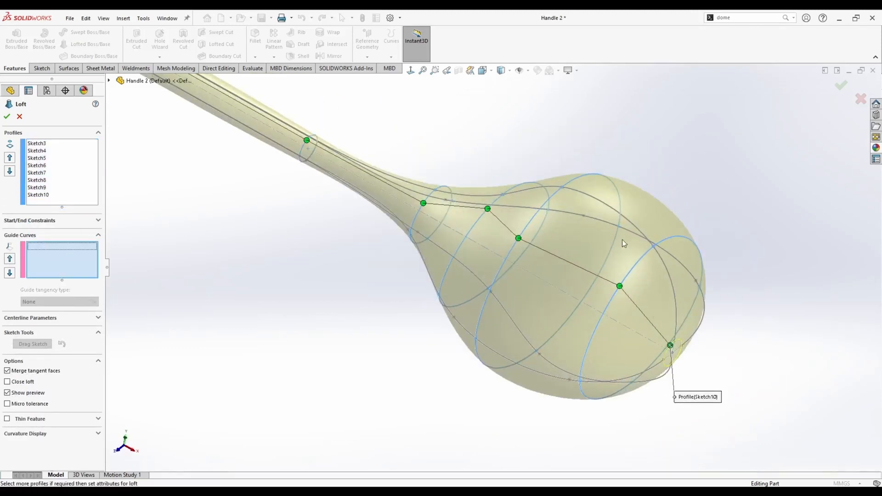
pyautogui.click(594, 348)
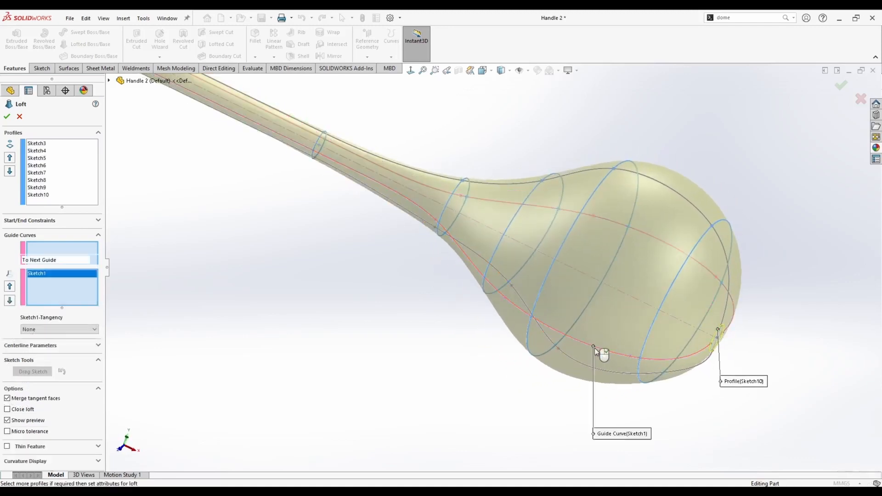
pyautogui.click(682, 196)
pyautogui.scroll(3, 386, 224)
pyautogui.moveTo(386, 224)
pyautogui.mouseDown(button='middle')
pyautogui.moveTo(384, 158)
pyautogui.moveTo(401, 176)
pyautogui.mouseUp(button='middle')
pyautogui.scroll(4, 336, 174)
pyautogui.moveTo(338, 177); pyautogui.dragTo(378, 218, button='middle')
pyautogui.click(7, 117)
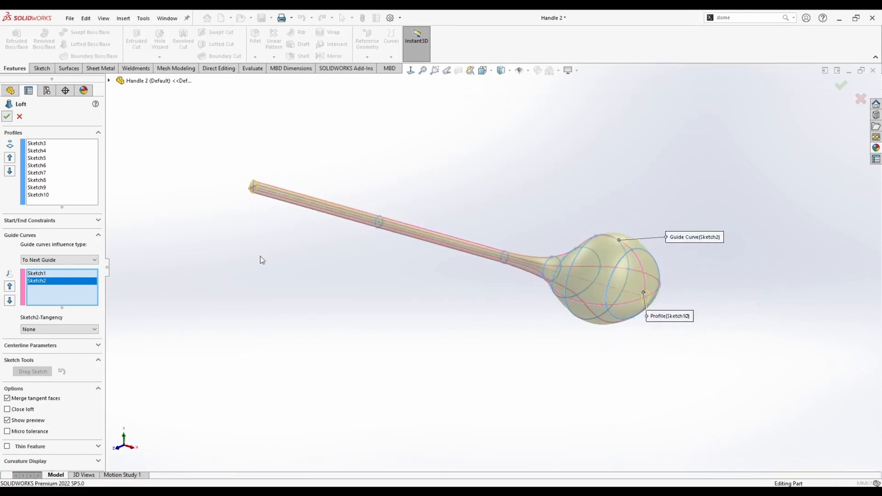
# Apply a Dome to the small end face of the handle with a height of 0.3 mm.
pyautogui.moveTo(260, 256); pyautogui.dragTo(349, 307, button='middle')
pyautogui.scroll(-5, 670, 271)
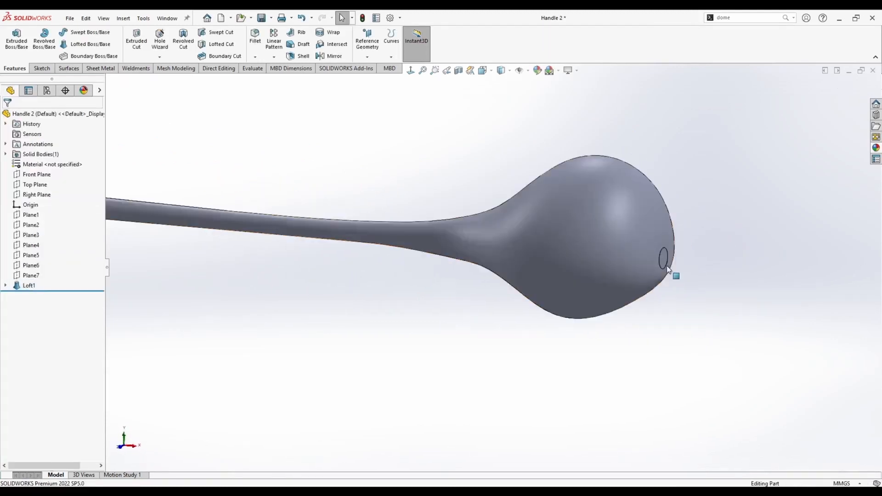
pyautogui.moveTo(603, 264); pyautogui.dragTo(599, 263, button='middle')
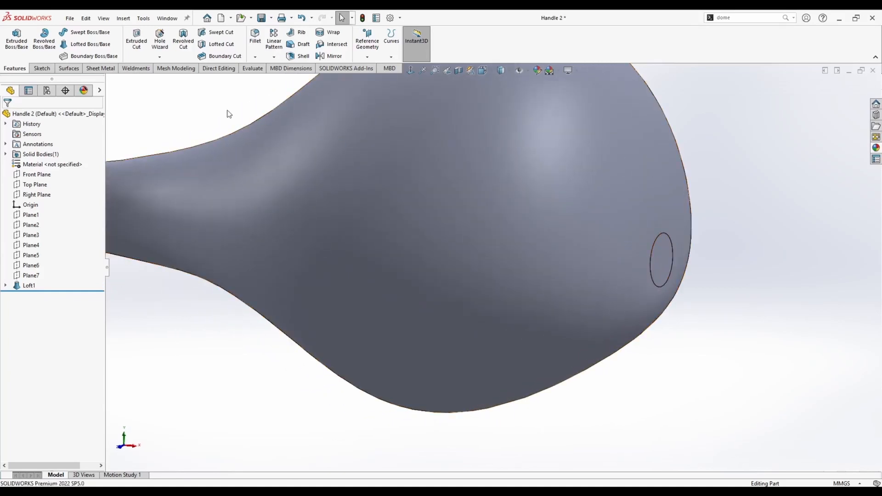
pyautogui.moveTo(655, 271)
pyautogui.mouseDown(button='middle')
pyautogui.moveTo(677, 279)
pyautogui.moveTo(669, 278)
pyautogui.mouseUp(button='middle')
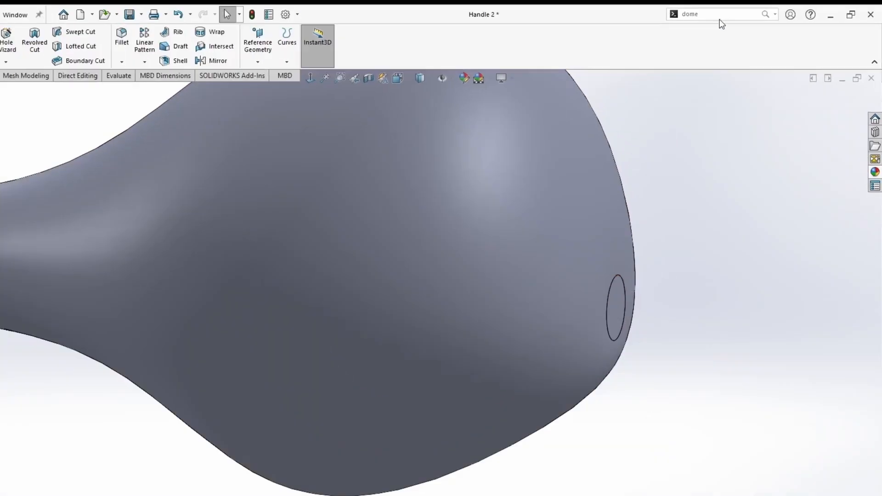
pyautogui.click(737, 17)
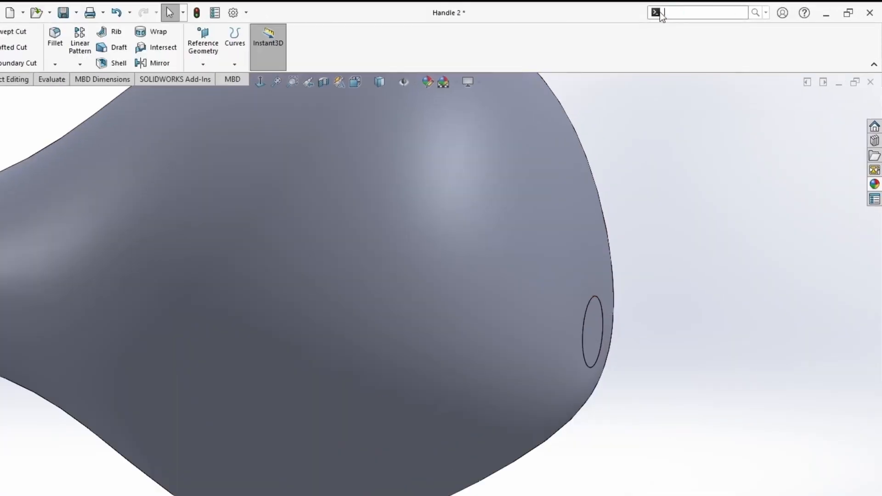
pyautogui.write('dome')
pyautogui.click(669, 28)
pyautogui.click(597, 332)
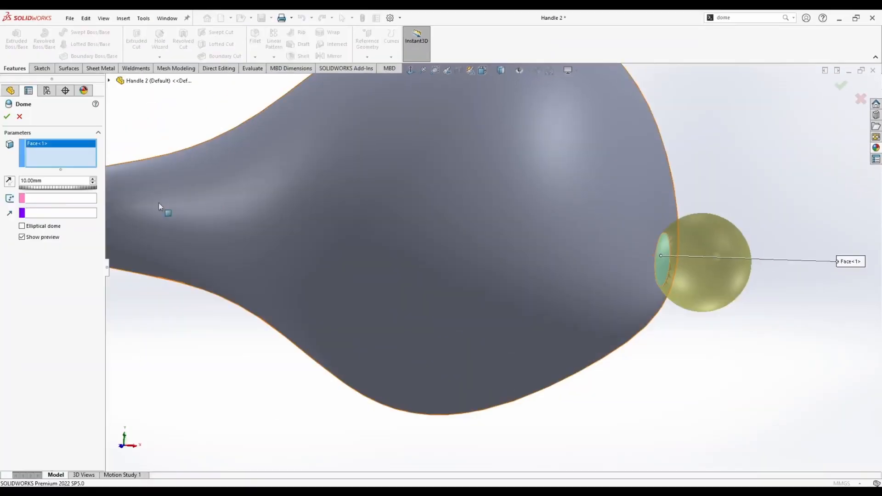
pyautogui.write('0.1')
pyautogui.press('Return')
pyautogui.moveTo(533, 275); pyautogui.dragTo(552, 277, button='middle')
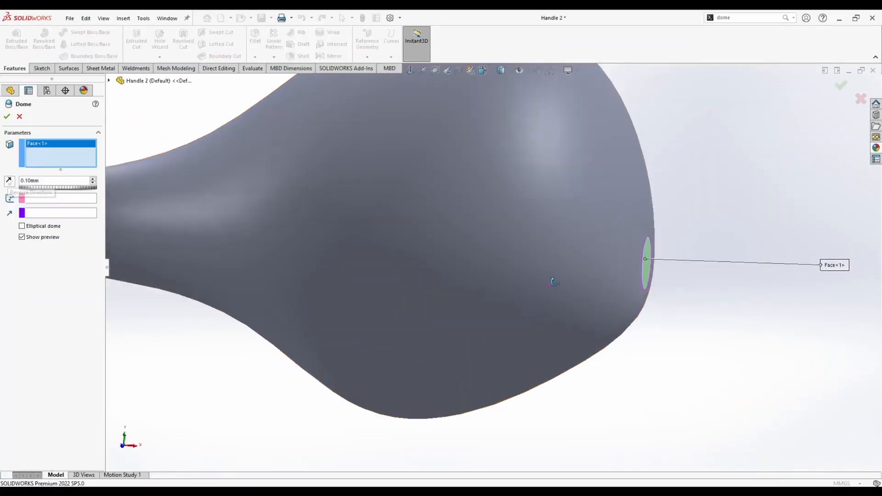
pyautogui.press('space')
pyautogui.click(423, 295)
pyautogui.scroll(-8, 629, 267)
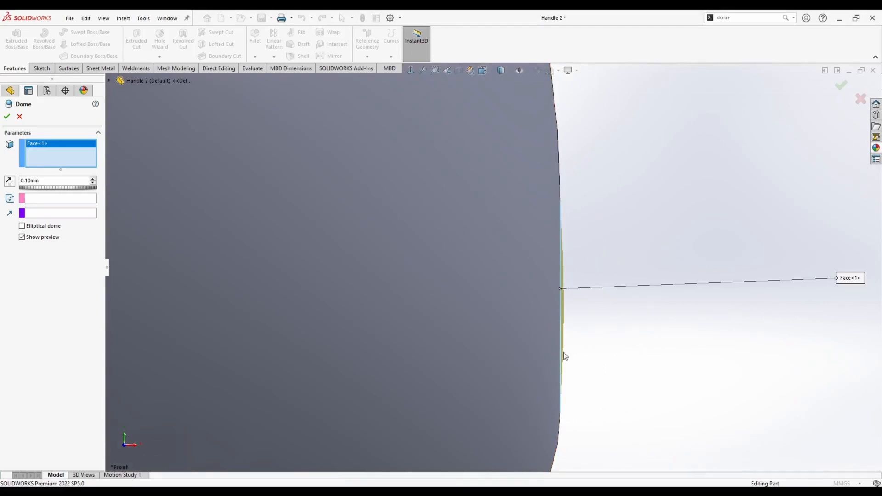
pyautogui.write('0.5')
pyautogui.press('Return')
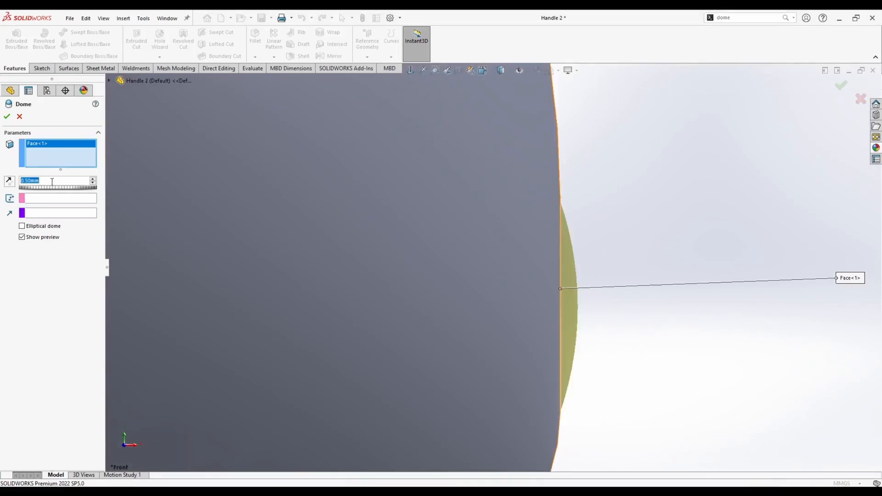
pyautogui.write('0.3')
pyautogui.press('Return')
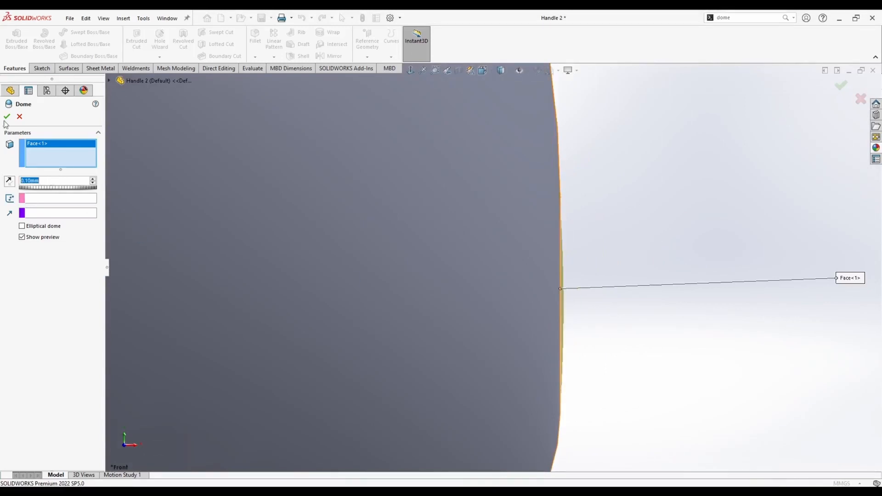
pyautogui.click(7, 116)
# Save the part and give the whole part a grey colour appearance.
pyautogui.press('f')
pyautogui.moveTo(659, 195); pyautogui.dragTo(581, 356, button='middle')
pyautogui.press('space')
pyautogui.click(364, 305)
pyautogui.hotkey('ctrl', 's')
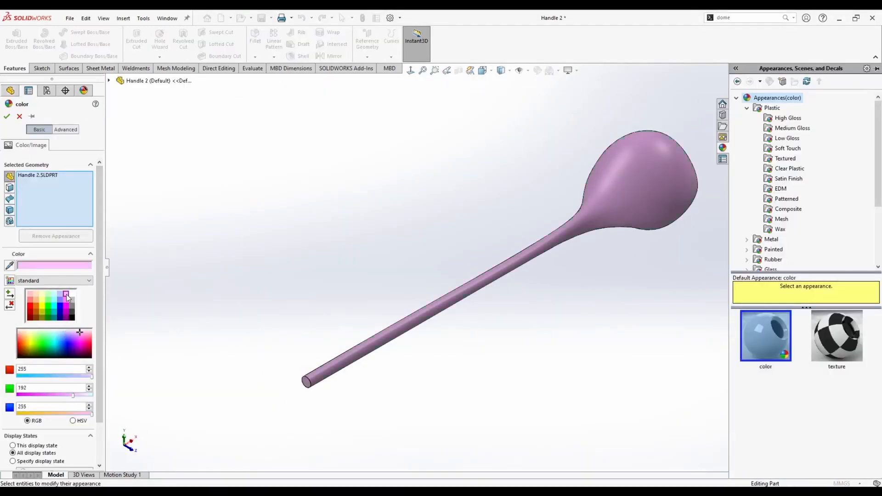
pyautogui.click(70, 299)
pyautogui.click(72, 312)
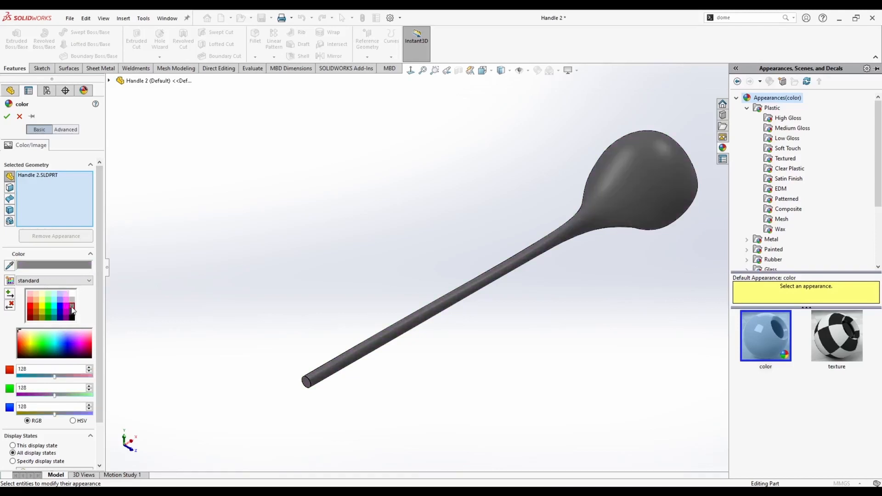
pyautogui.click(6, 116)
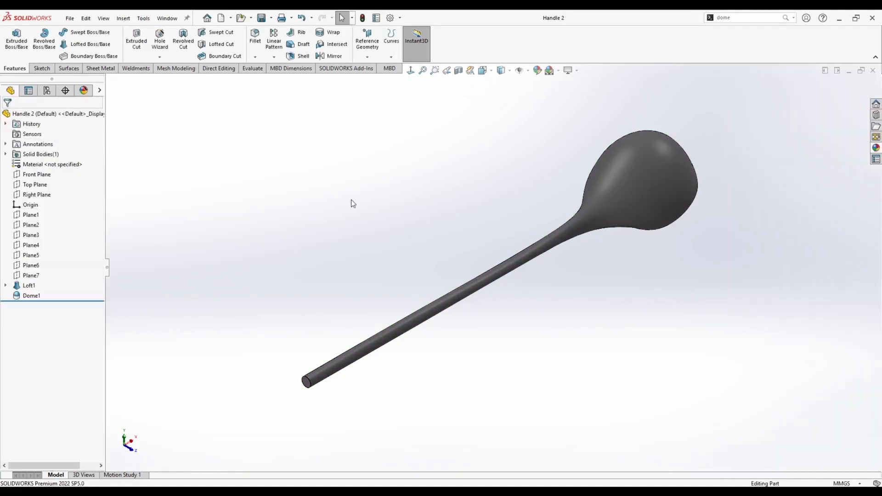
# Switch to the Hammer Head 1 document.
pyautogui.hotkey('ctrl', 'Tab')
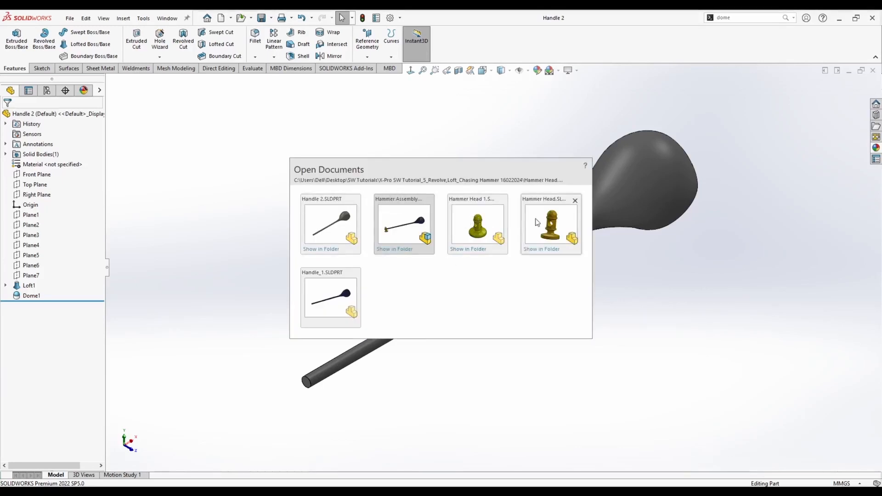
pyautogui.click(478, 221)
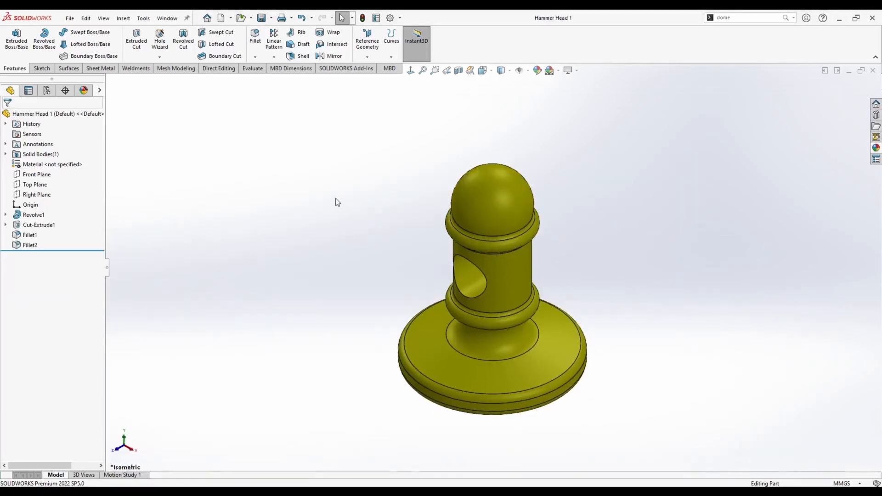
# Switch to the Hammer Head document and view it in isometric orientation.
pyautogui.hotkey('ctrl', 'Tab')
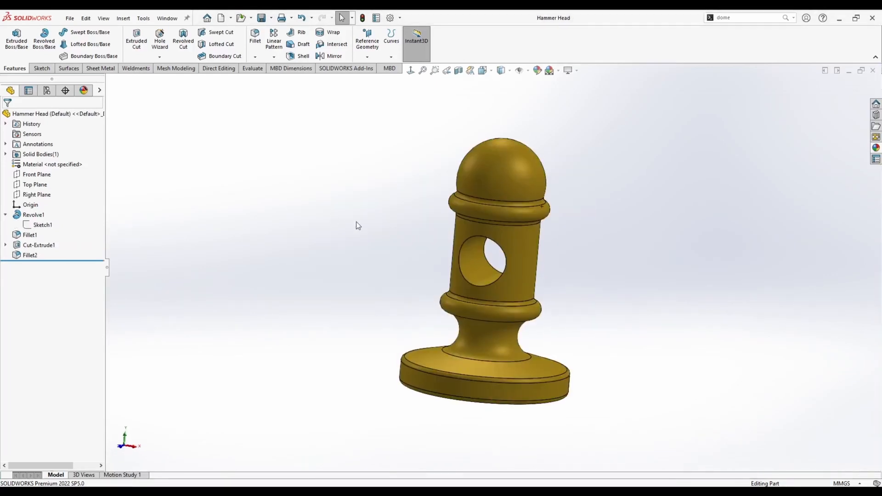
pyautogui.press('space')
pyautogui.click(382, 260)
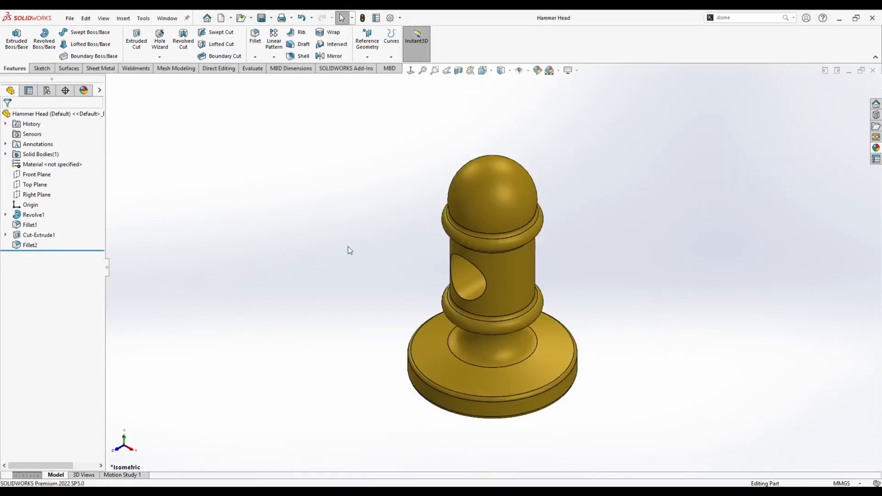
# Create a new assembly and insert the Hammer Head part fixed at the origin.
pyautogui.click(232, 18)
pyautogui.click(158, 64)
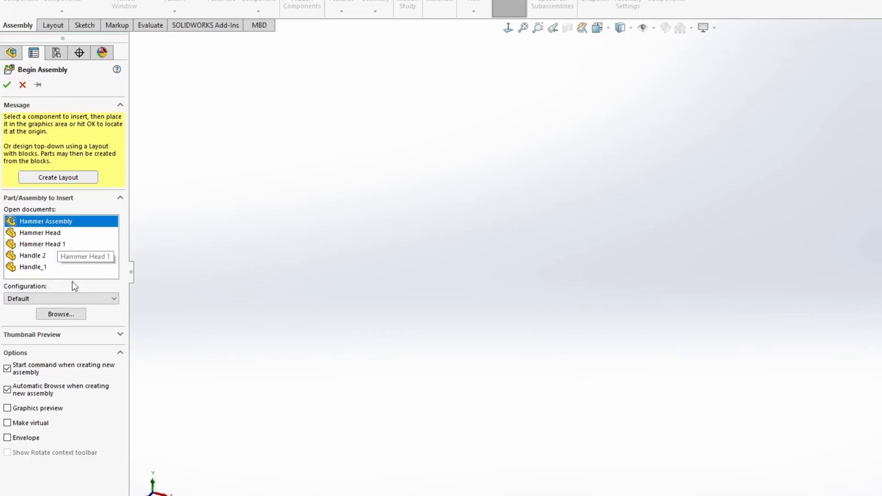
pyautogui.click(46, 235)
pyautogui.click(7, 85)
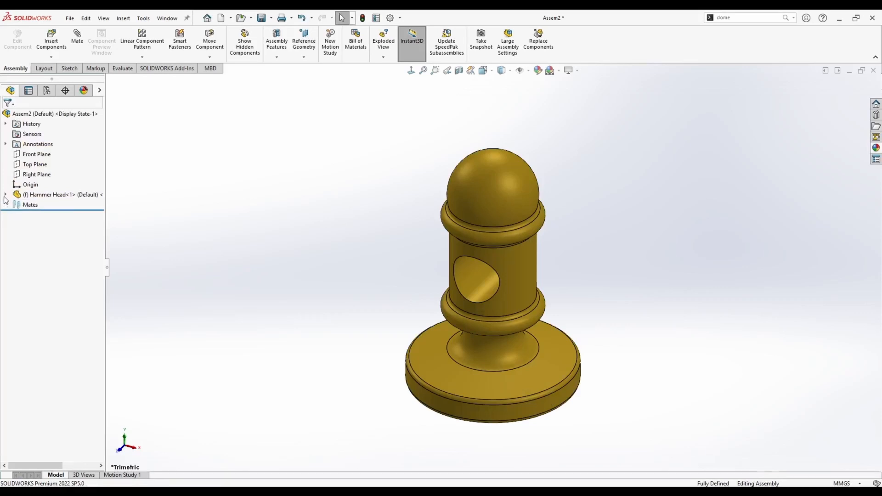
# Compare the hammer head's Front, Top and Right Planes with the assembly's planes, then collapse the tree and zoom to fit.
pyautogui.click(6, 195)
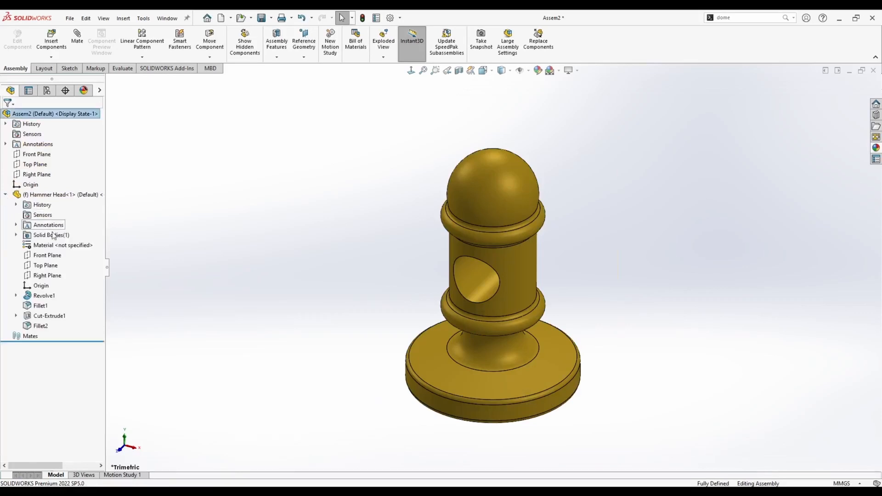
pyautogui.click(48, 256)
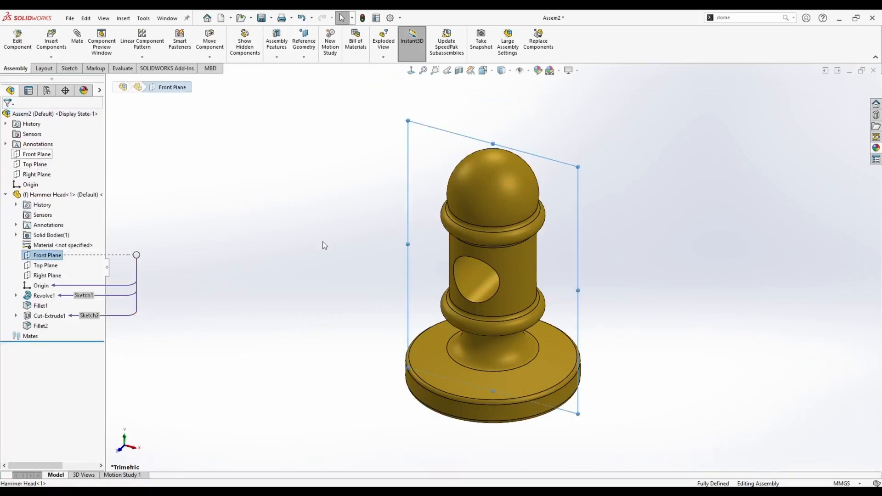
pyautogui.scroll(8, 323, 242)
pyautogui.click(30, 156)
pyautogui.click(132, 204)
pyautogui.click(40, 266)
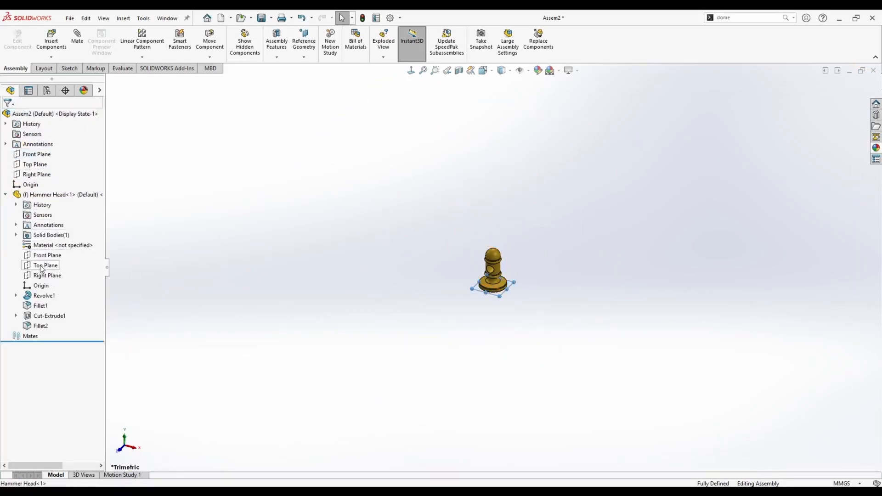
pyautogui.click(35, 164)
pyautogui.click(36, 174)
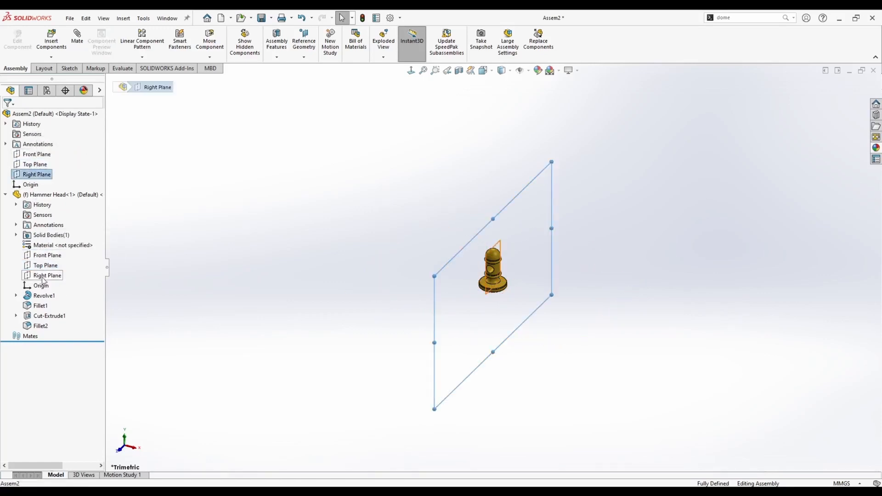
pyautogui.keyDown('ctrl'); pyautogui.click(42, 277); pyautogui.keyUp('ctrl')
pyautogui.click(284, 275)
pyautogui.hotkey('shift', 'c')
pyautogui.press('f')
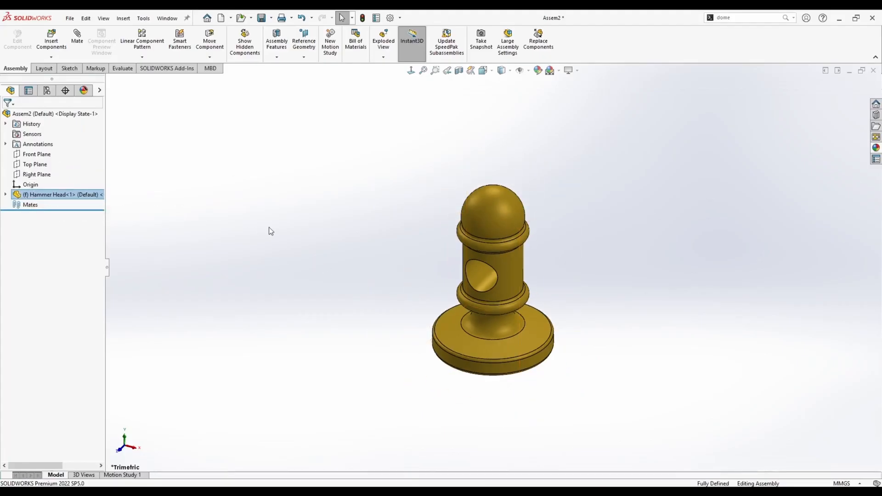
pyautogui.scroll(3, 349, 266)
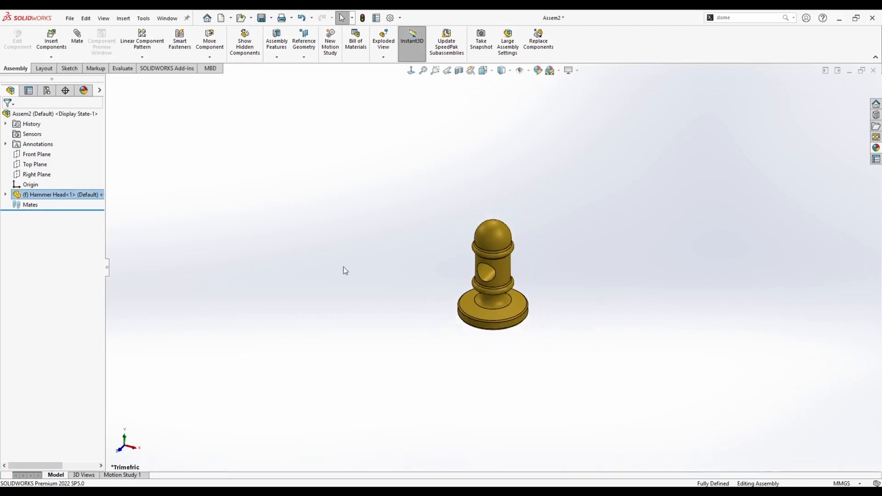
pyautogui.click(50, 42)
pyautogui.press('Escape')
pyautogui.hotkey('ctrl', 'Tab')
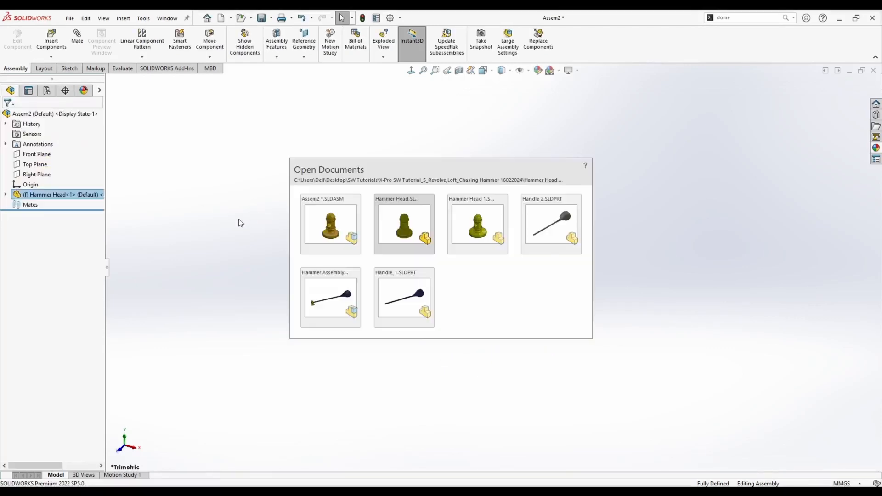
pyautogui.press('Escape')
# Place a Handle 2 component freely in the assembly and delete it again.
pyautogui.click(46, 44)
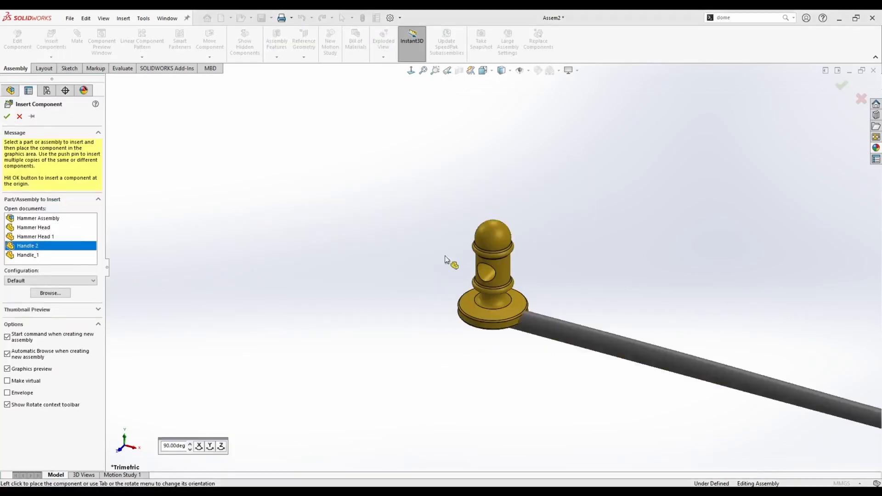
pyautogui.scroll(5, 446, 257)
pyautogui.click(591, 215)
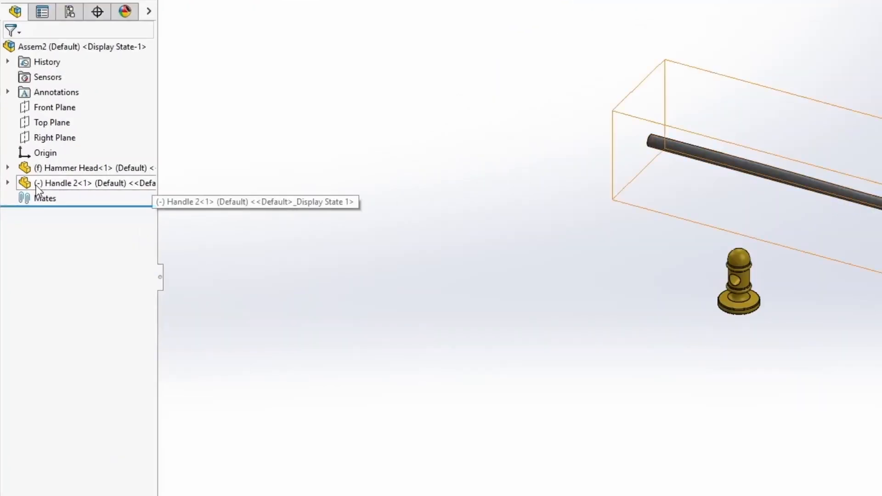
pyautogui.click(48, 184)
pyautogui.press('Delete')
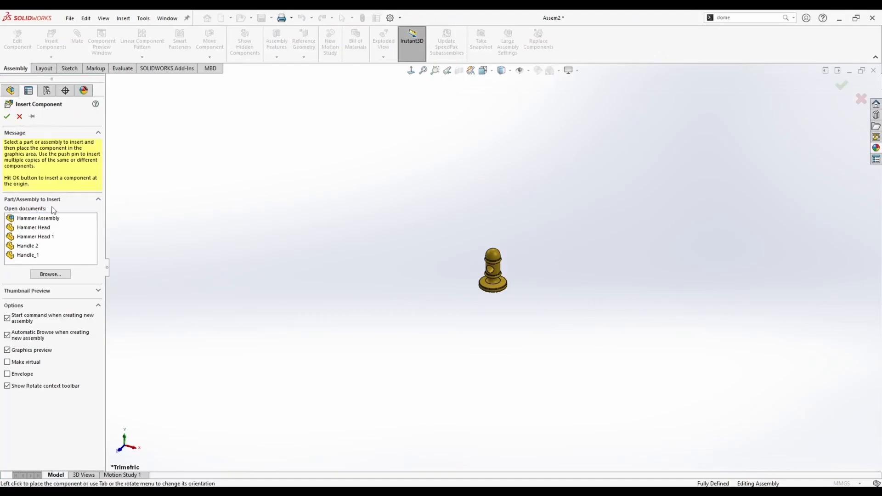
# Insert the Handle 2 part into the assembly at the origin.
pyautogui.click(33, 247)
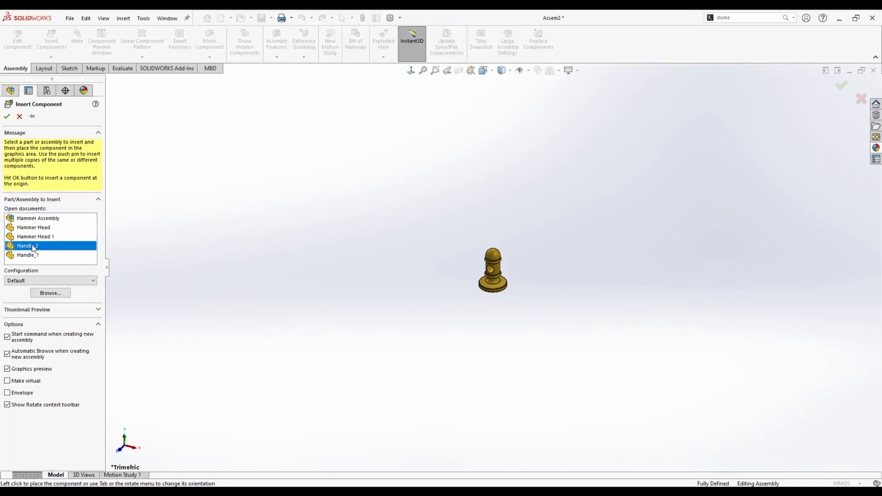
pyautogui.click(7, 117)
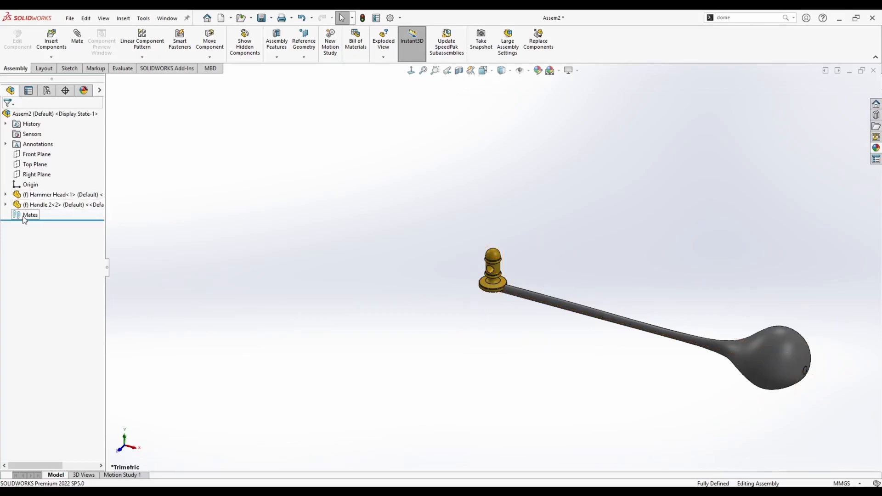
# Float the Handle 2 component and drag it away from the hammer head.
pyautogui.click(6, 205)
pyautogui.click(47, 265)
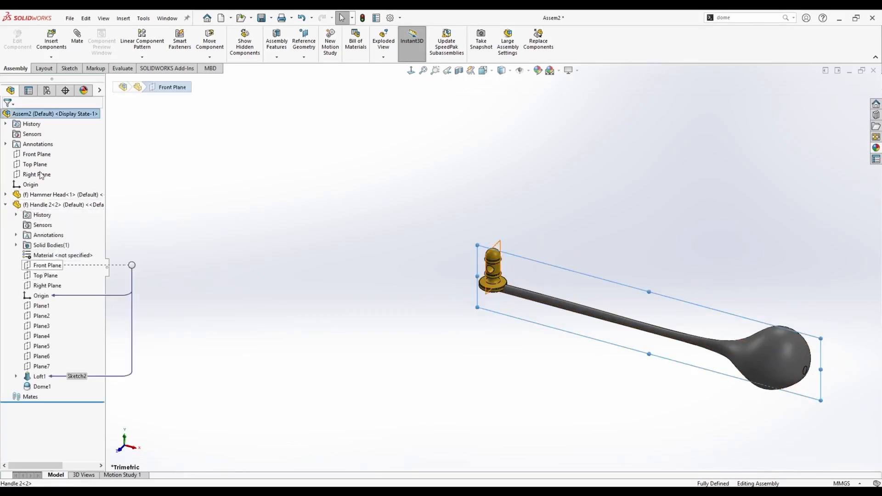
pyautogui.click(230, 184)
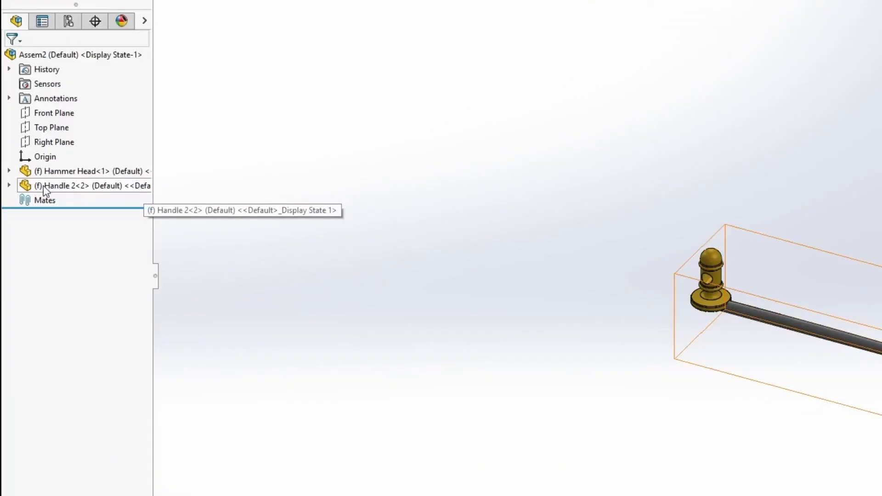
pyautogui.rightClick(30, 205)
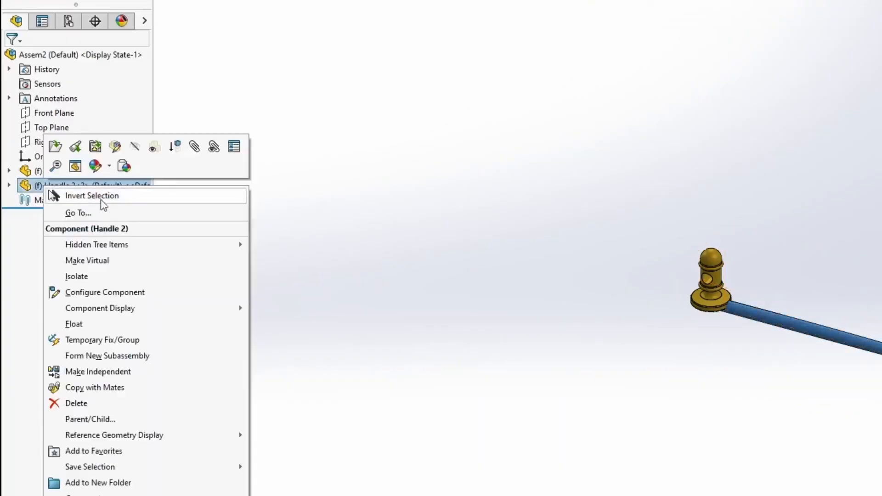
pyautogui.click(73, 324)
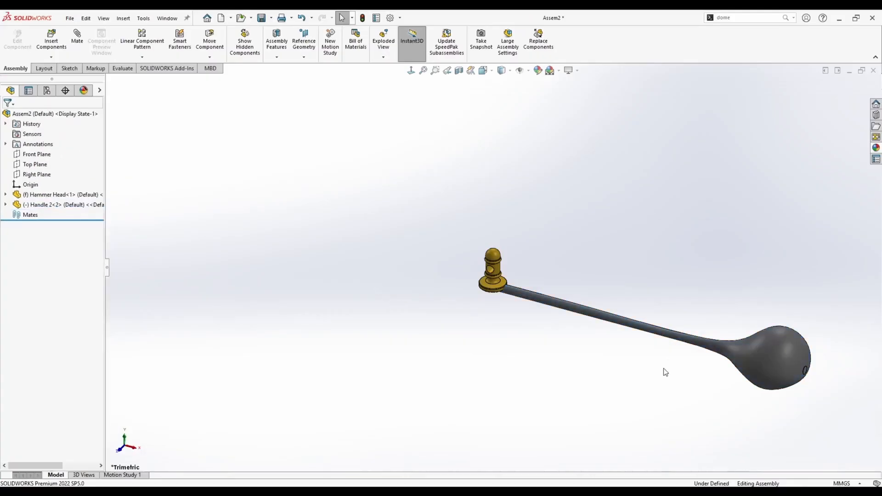
pyautogui.moveTo(668, 329); pyautogui.dragTo(747, 361)
pyautogui.click(572, 339)
pyautogui.moveTo(595, 314); pyautogui.dragTo(598, 318, button='middle')
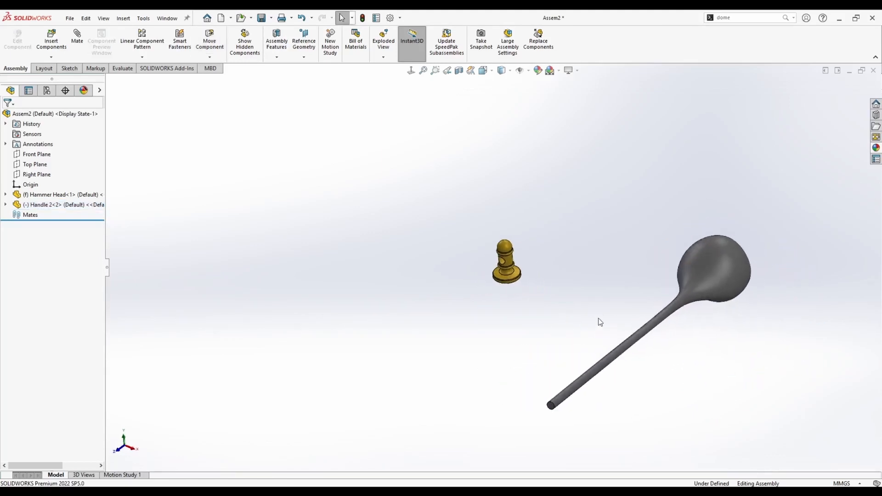
pyautogui.moveTo(636, 341); pyautogui.dragTo(608, 197)
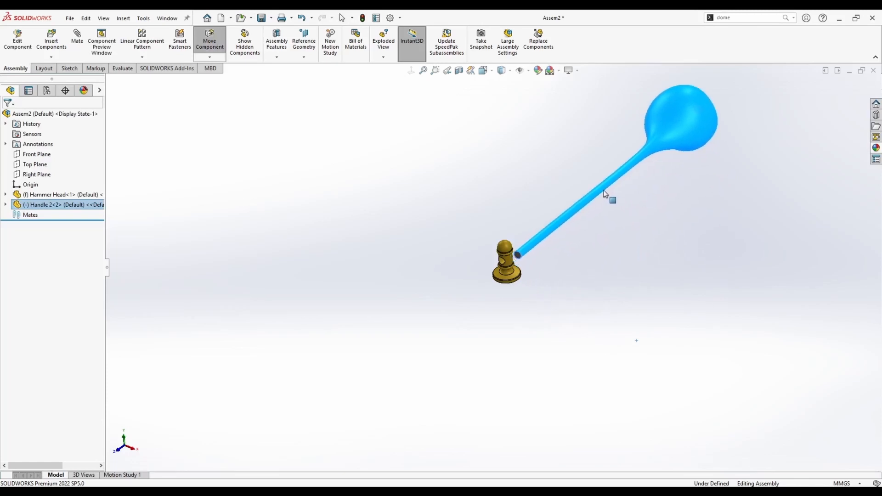
pyautogui.press('Escape')
# Mate the handle's end edge concentric with the hole in the hammer head.
pyautogui.scroll(-3, 533, 263)
pyautogui.moveTo(506, 249); pyautogui.dragTo(551, 220, button='middle')
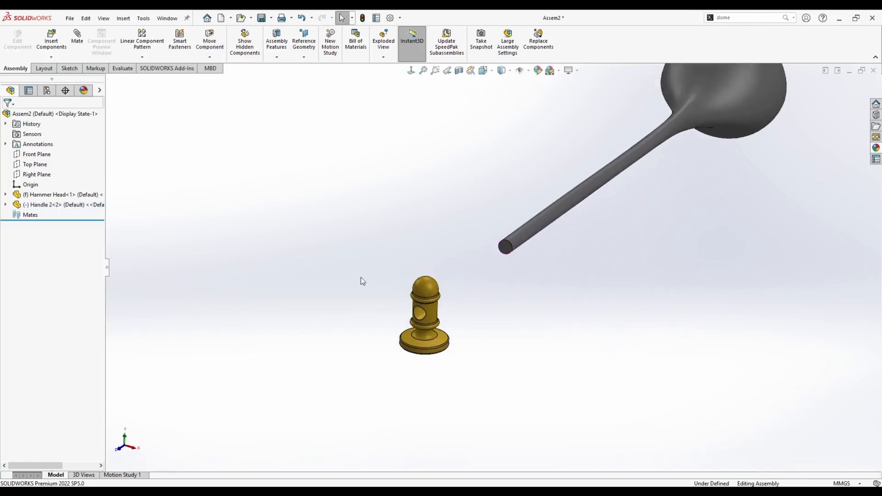
pyautogui.click(515, 245)
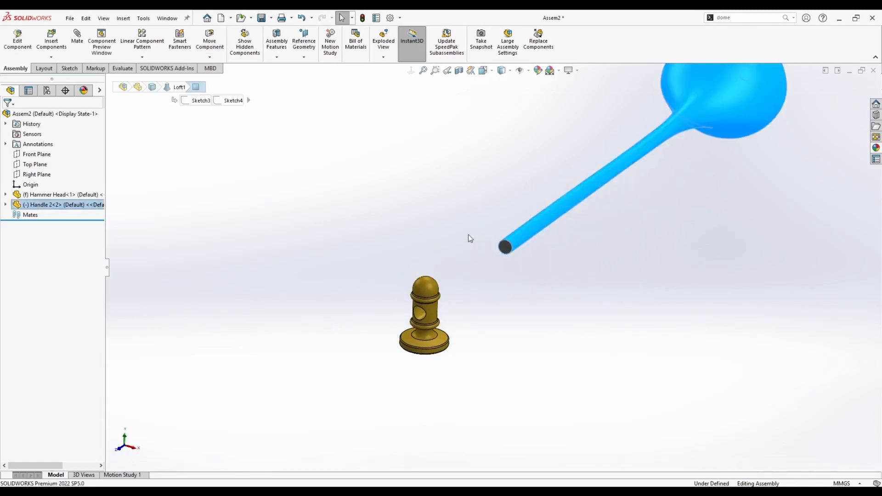
pyautogui.click(466, 236)
pyautogui.click(511, 248)
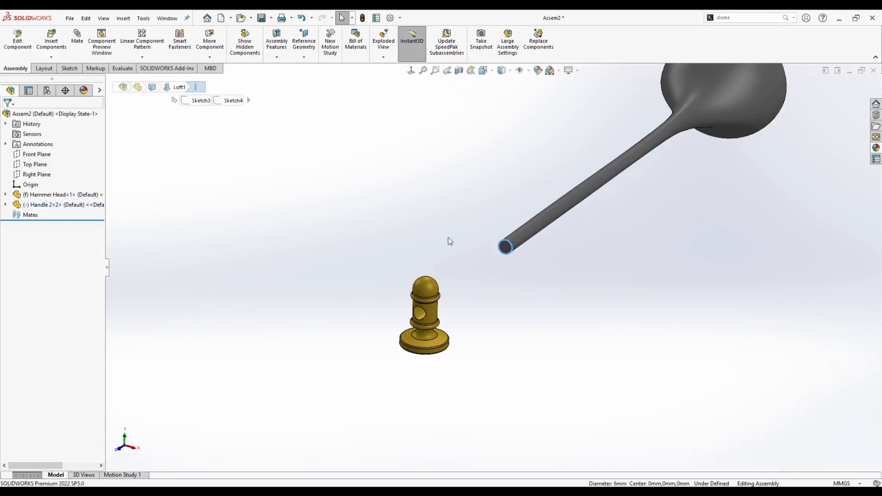
pyautogui.click(449, 240)
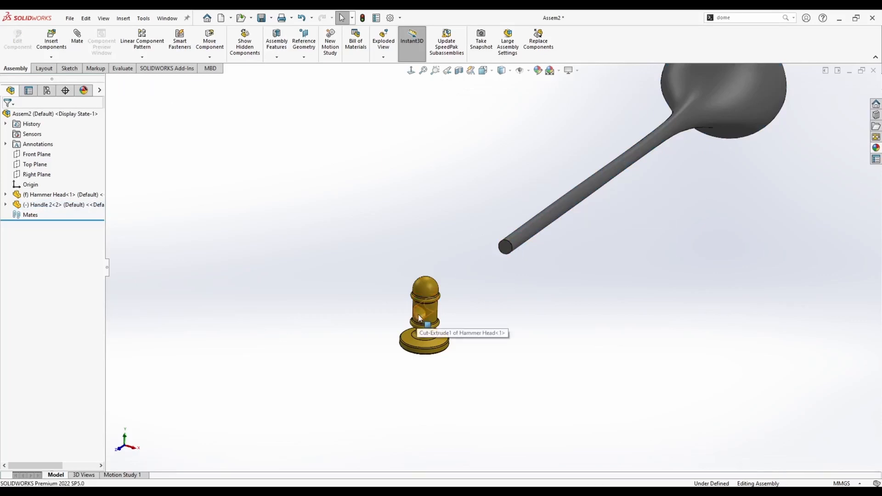
pyautogui.click(512, 247)
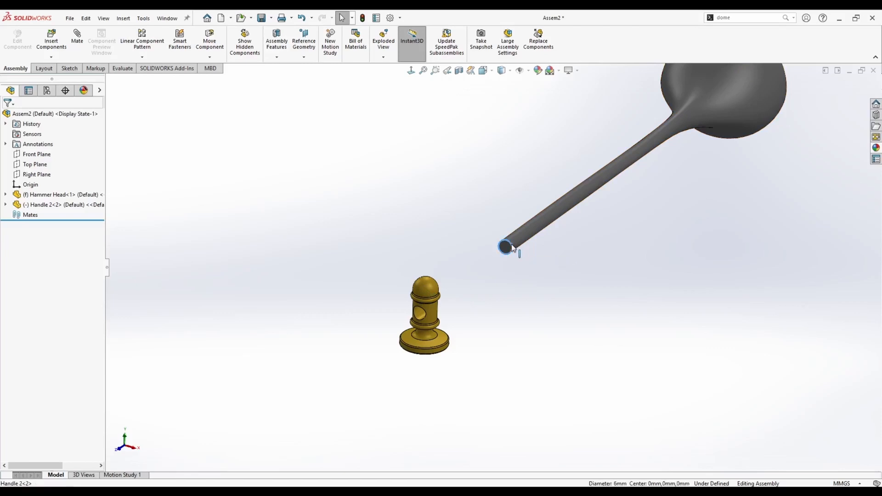
pyautogui.keyDown('ctrl'); pyautogui.click(421, 317); pyautogui.keyUp('ctrl')
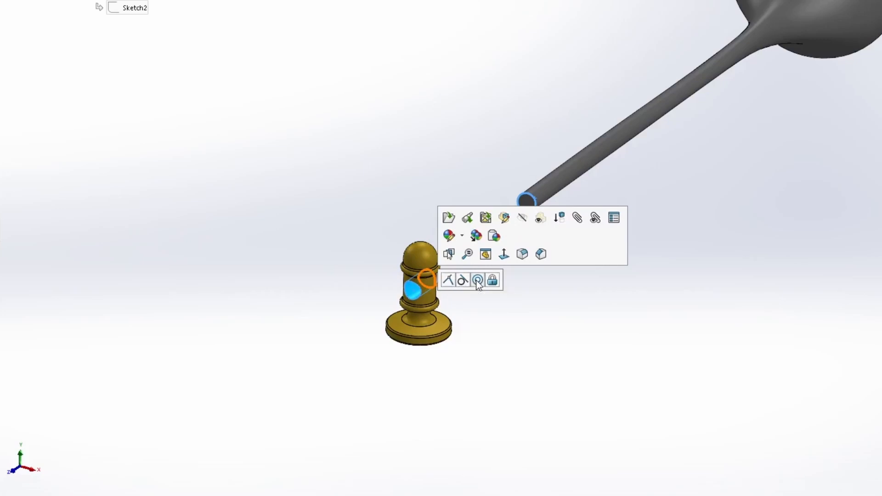
pyautogui.click(477, 279)
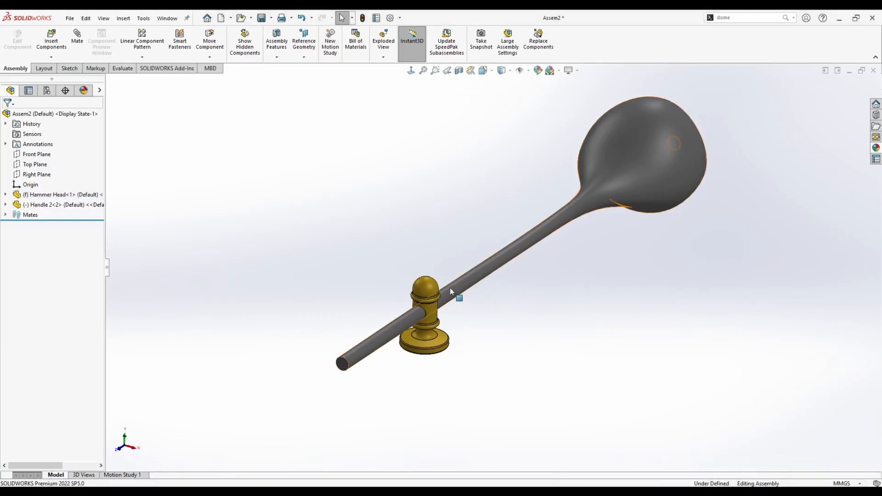
pyautogui.moveTo(450, 288); pyautogui.dragTo(469, 268)
pyautogui.click(356, 266)
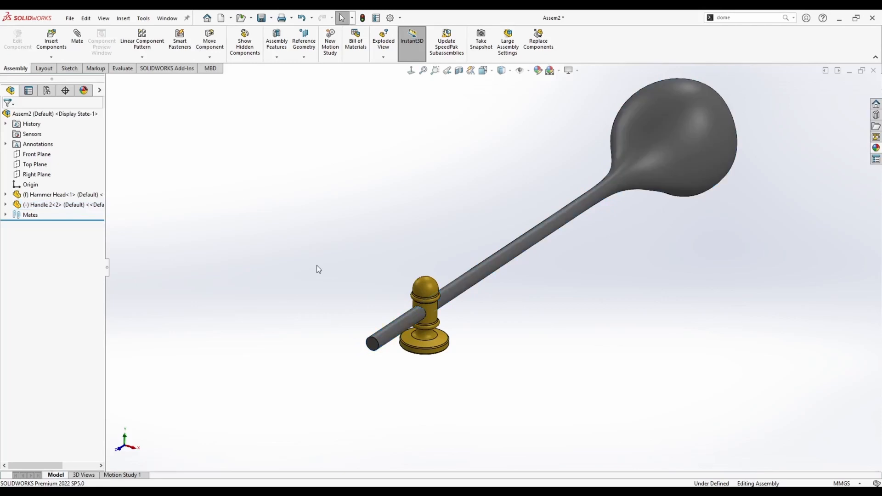
# Mate the handle's Front Plane with the assembly's Right Plane.
pyautogui.click(5, 205)
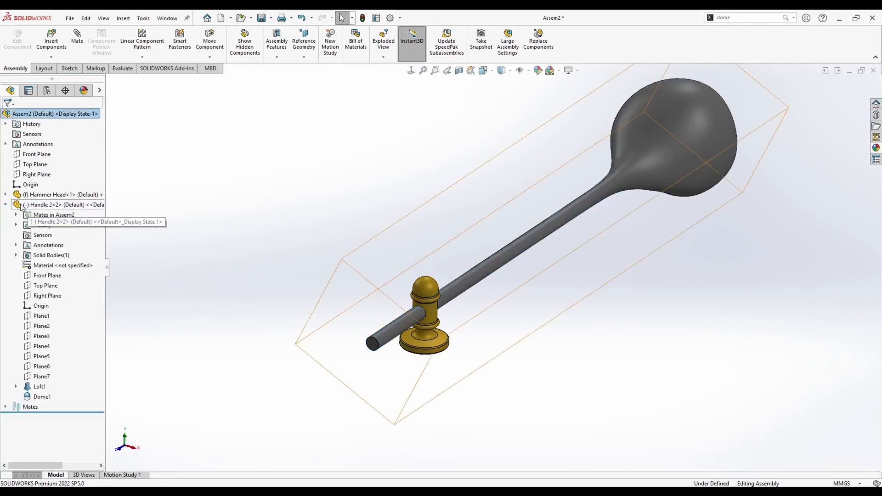
pyautogui.click(48, 277)
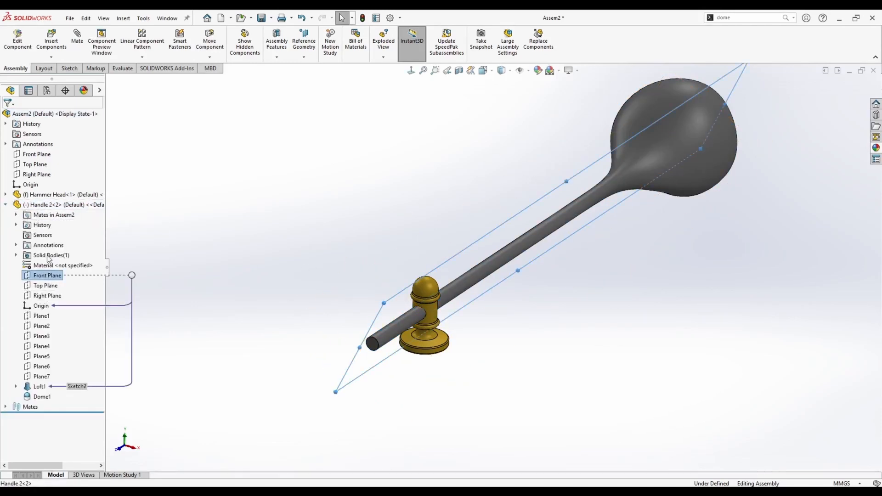
pyautogui.keyDown('ctrl'); pyautogui.click(37, 174); pyautogui.keyUp('ctrl')
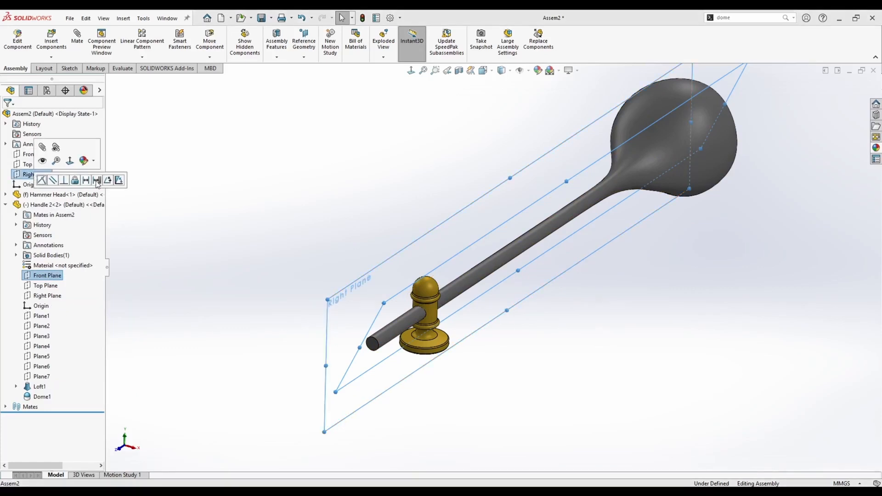
pyautogui.click(80, 182)
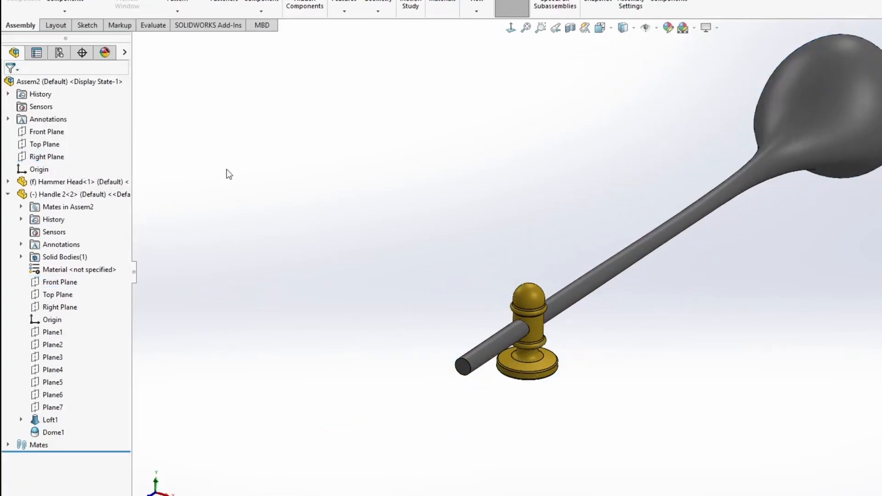
# Drag the handle along its axis so its small end sticks slightly out of the head.
pyautogui.scroll(-1, 450, 299)
pyautogui.moveTo(448, 282); pyautogui.dragTo(416, 277, button='middle')
pyautogui.moveTo(430, 287); pyautogui.dragTo(540, 300)
pyautogui.click(439, 342)
pyautogui.moveTo(439, 343); pyautogui.dragTo(452, 350, button='middle')
pyautogui.scroll(-3, 371, 307)
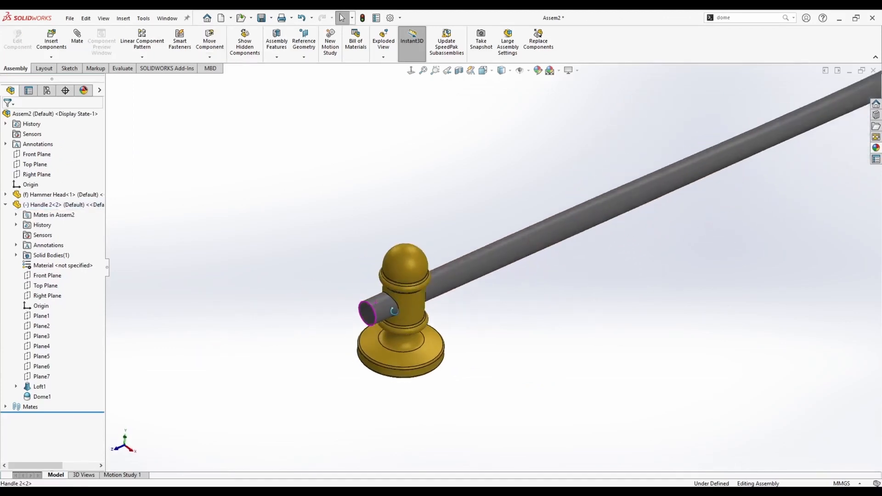
pyautogui.scroll(4, 431, 295)
pyautogui.click(5, 205)
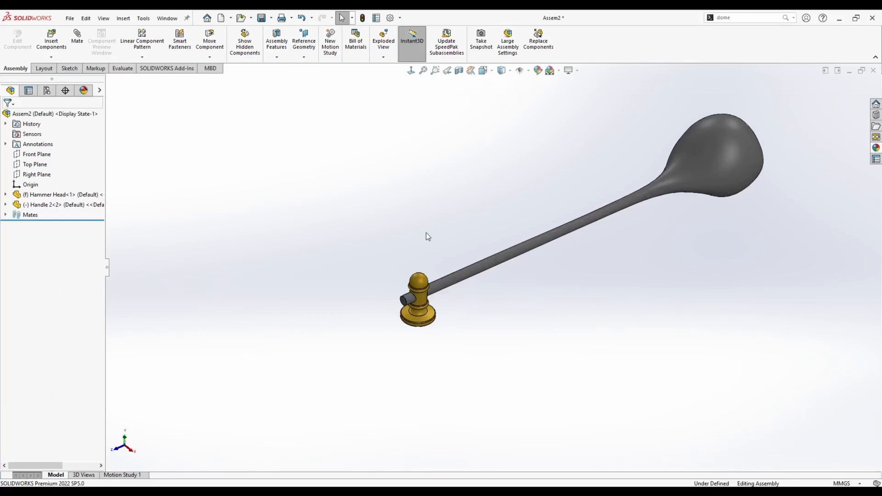
pyautogui.click(5, 204)
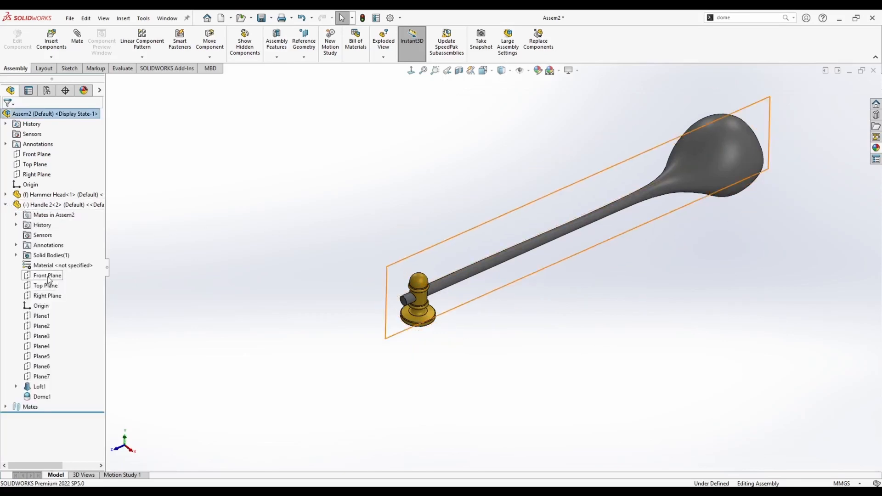
# Add a 7 mm Distance mate between the handle's Right Plane and the assembly's Front Plane.
pyautogui.click(47, 295)
pyautogui.moveTo(354, 230); pyautogui.dragTo(367, 317, button='middle')
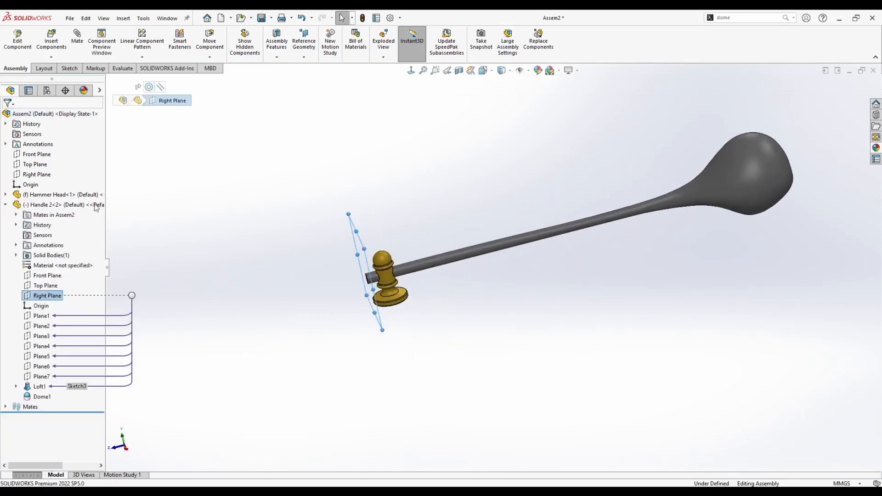
pyautogui.keyDown('ctrl'); pyautogui.click(39, 158); pyautogui.keyUp('ctrl')
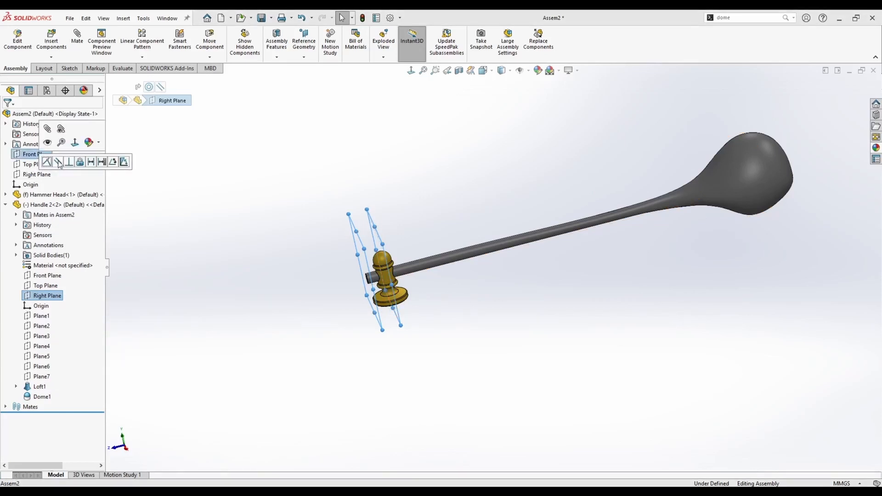
pyautogui.click(92, 162)
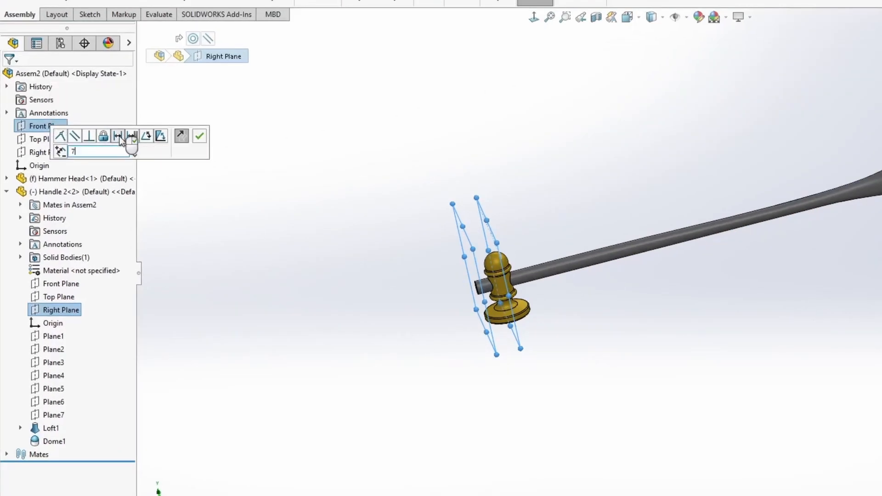
pyautogui.write('7')
pyautogui.press('Return')
pyautogui.click(154, 162)
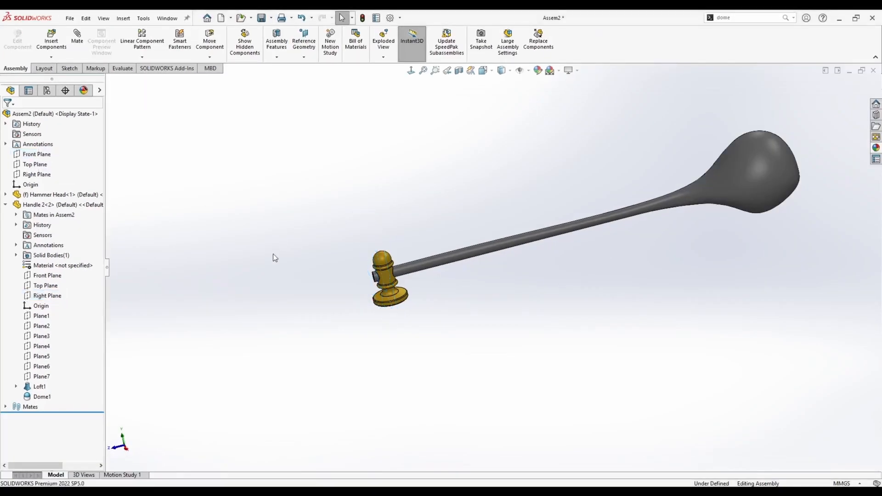
# Save the assembly as Hammer Assembly 2 in the tutorial folder.
pyautogui.press('space')
pyautogui.click(340, 309)
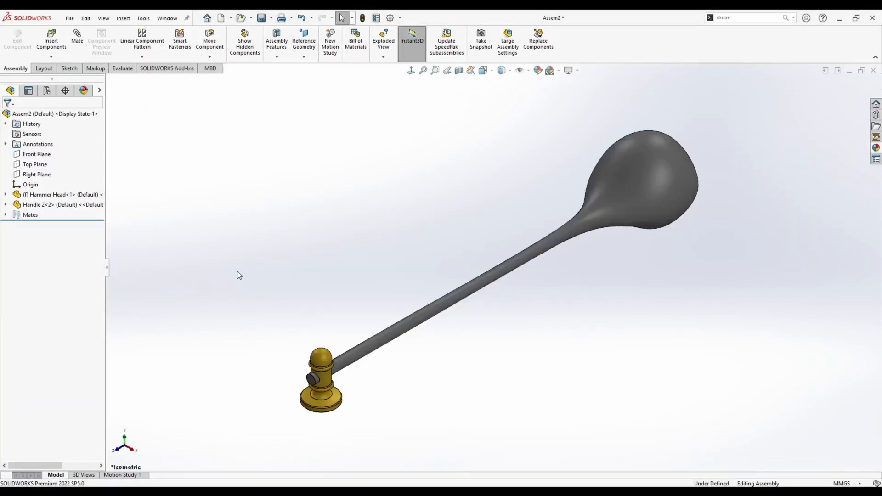
pyautogui.click(622, 211)
pyautogui.click(411, 205)
pyautogui.click(367, 347)
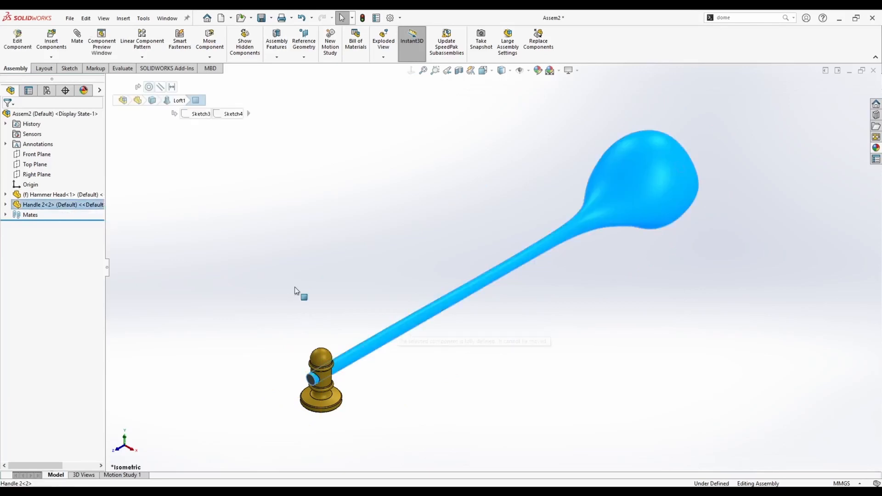
pyautogui.click(294, 287)
pyautogui.click(321, 357)
pyautogui.click(251, 313)
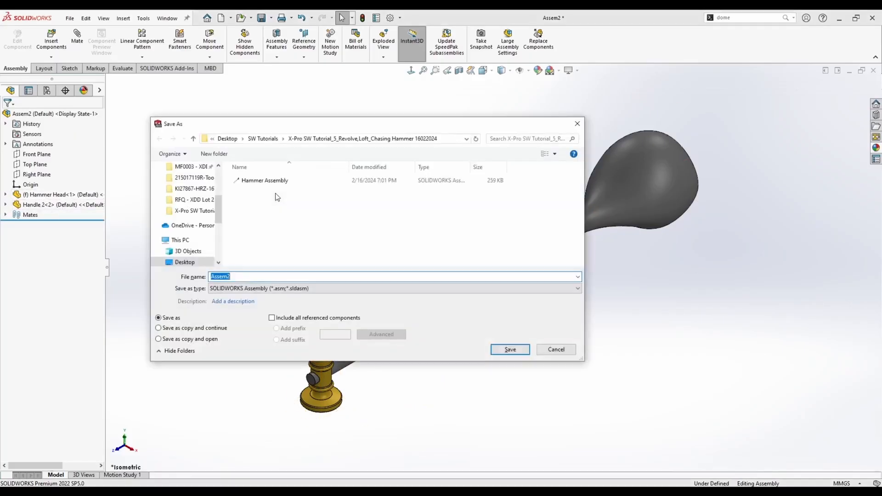
pyautogui.write('Hammer Assa')
pyautogui.press('BackSpace')
pyautogui.write('e')
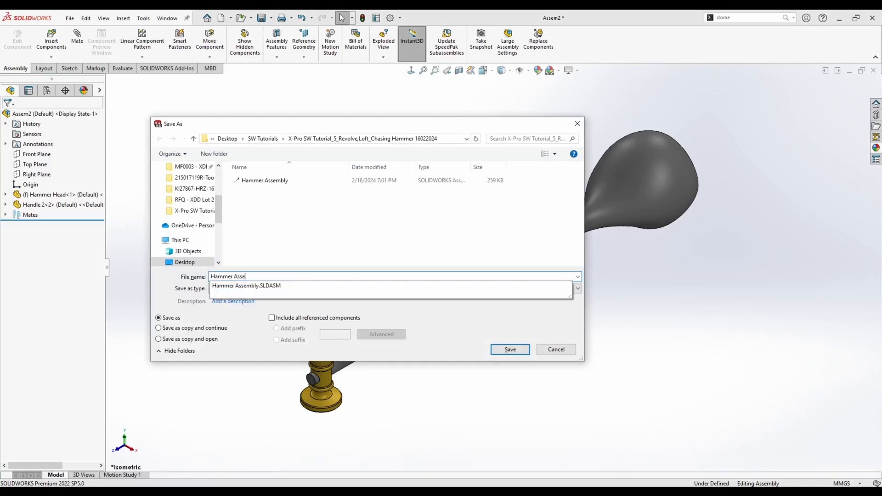
pyautogui.write('mbly 2')
pyautogui.press('Return')
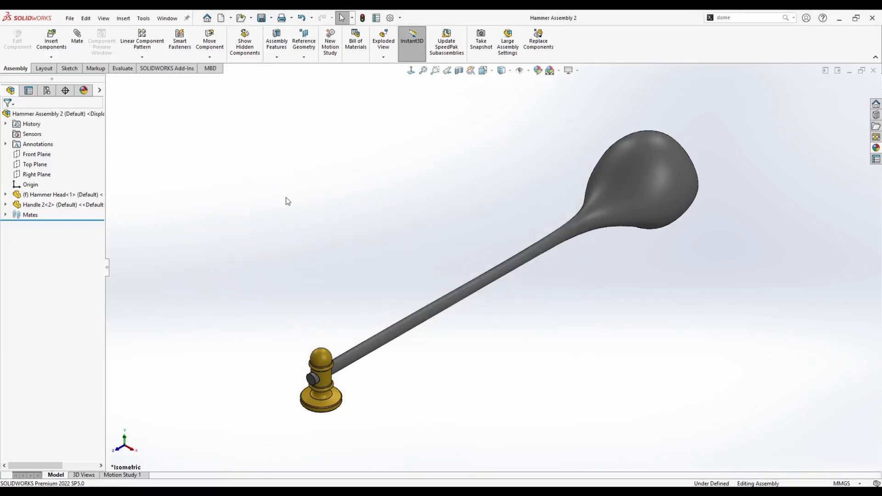
pyautogui.moveTo(285, 198); pyautogui.dragTo(405, 251, button='middle')
pyautogui.press('space')
pyautogui.click(356, 288)
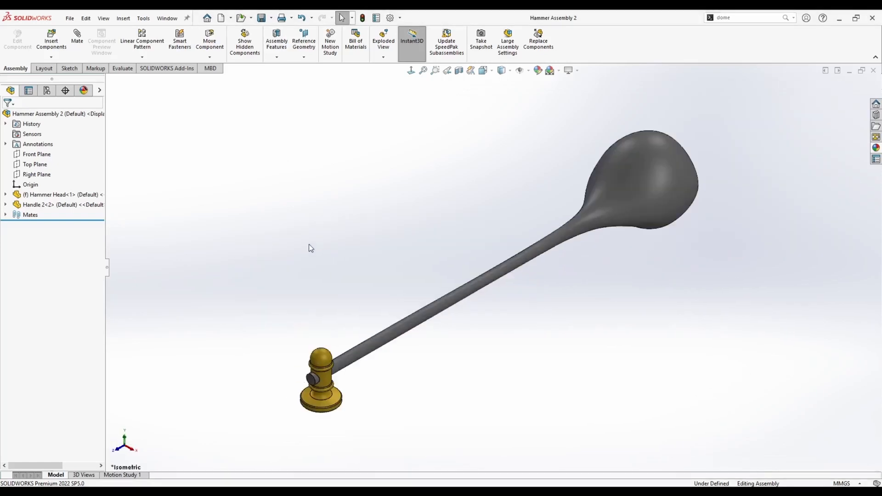